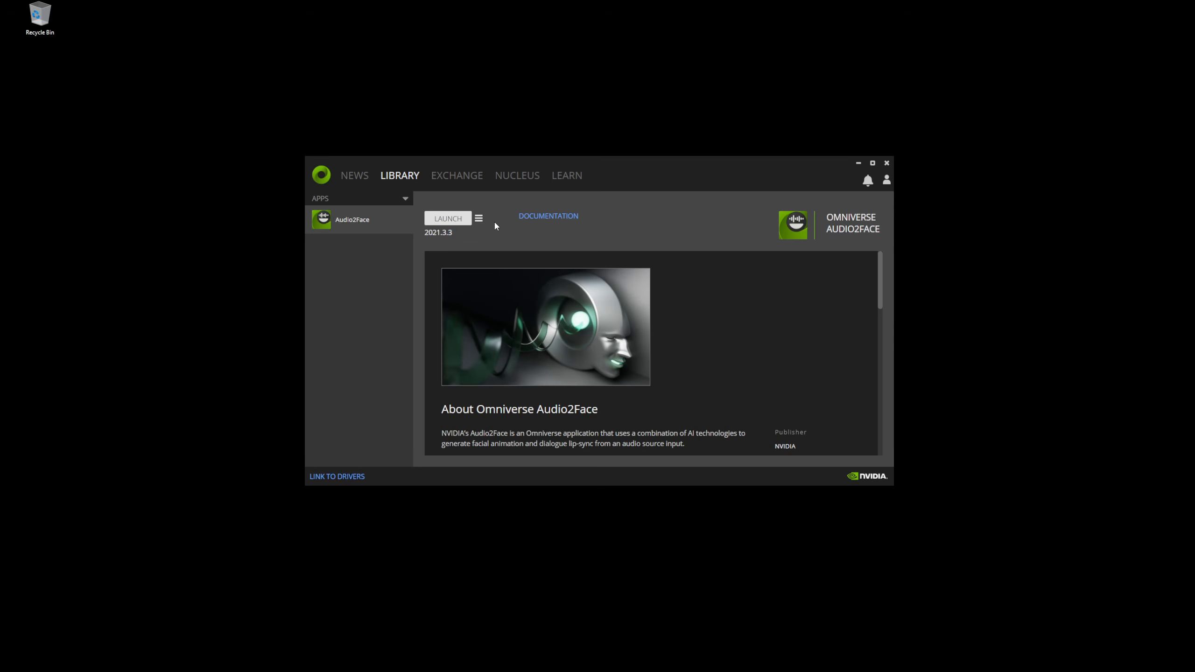
Check the local Nucleus service, return to the library and launch Audio2Face 2021.3.3
{"action": "left_click_drag", "start_coordinate": [622, 160], "coordinate": [618, 158]}
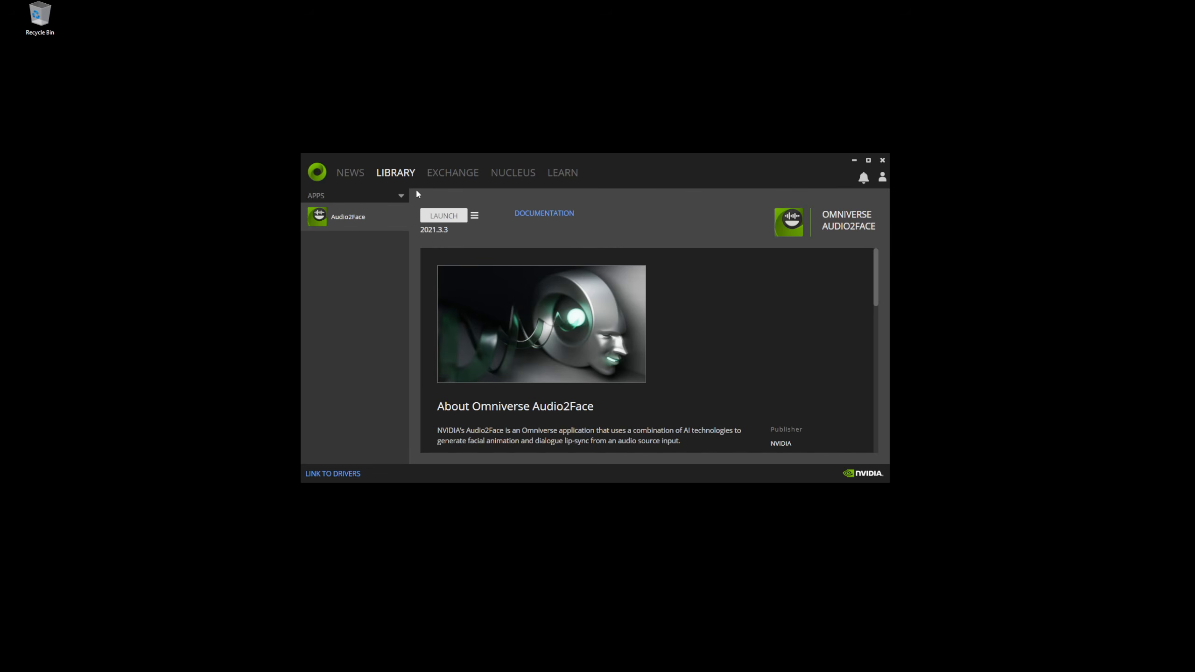
{"action": "left_click", "coordinate": [514, 175]}
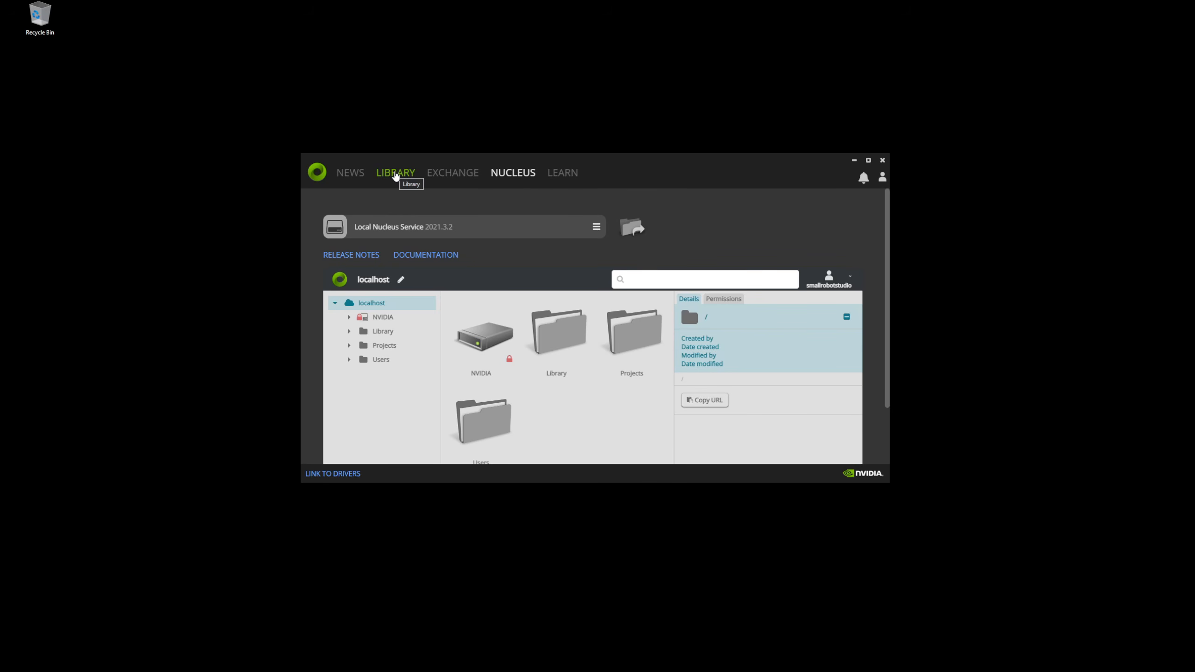
{"action": "left_click", "coordinate": [395, 175]}
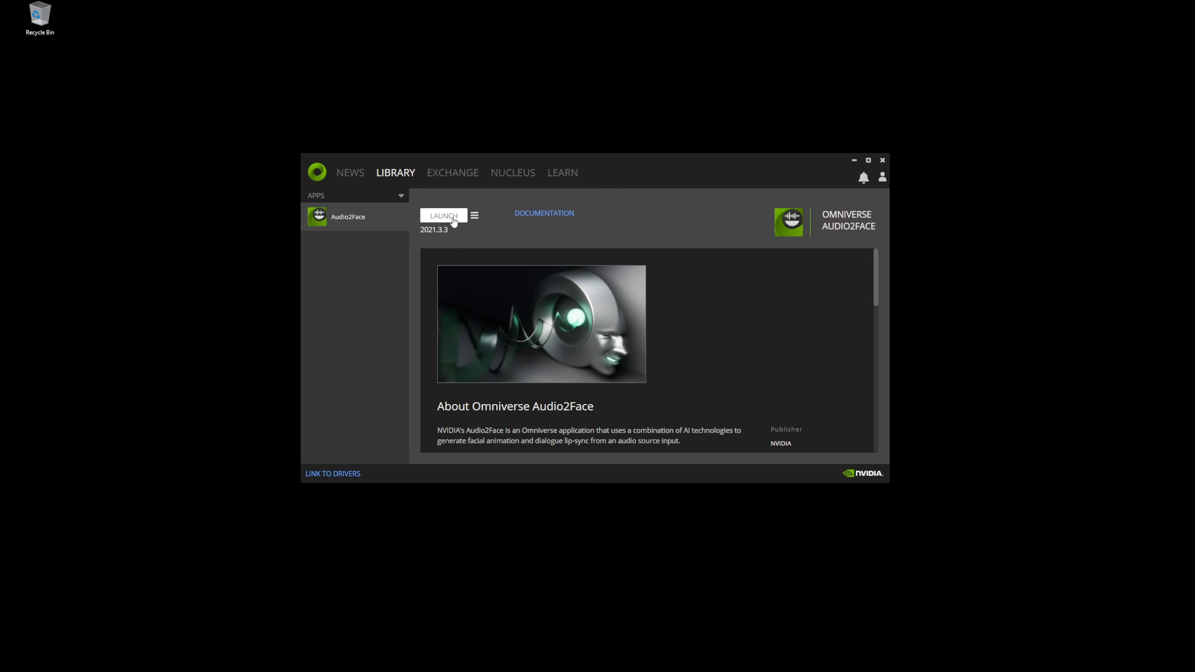
{"action": "left_click", "coordinate": [453, 218]}
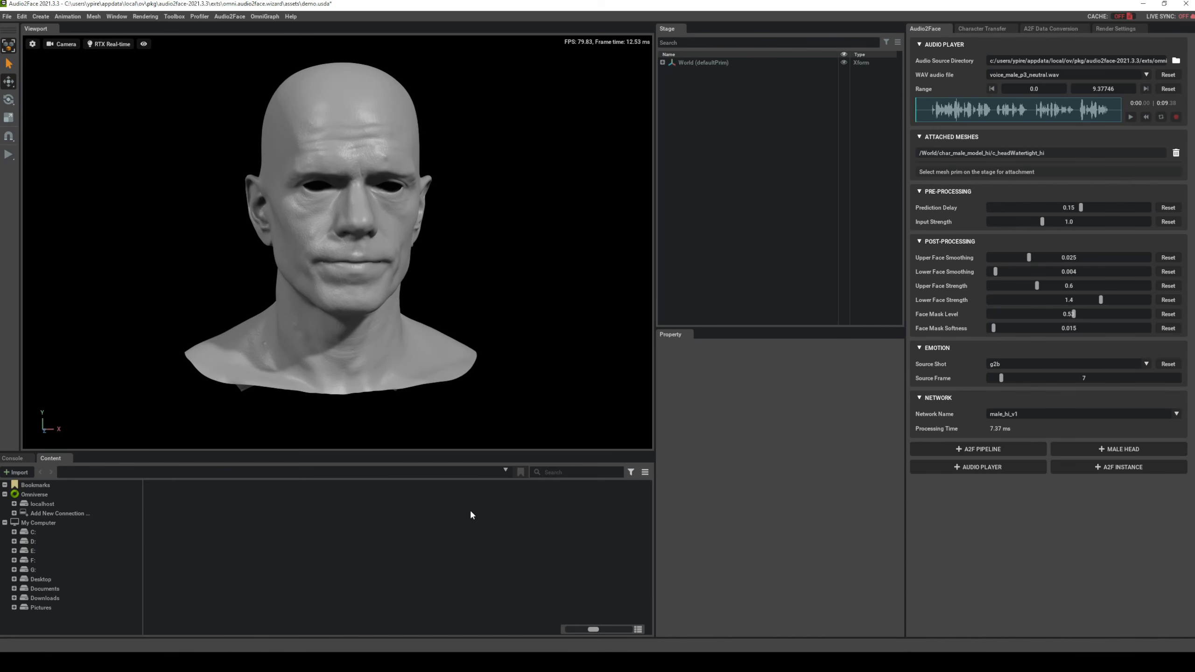
Switch to the metahumansVox project in Audacity, play part of the recording, return the cursor to the start and minimise it
{"action": "mouse_move", "coordinate": [329, 644]}
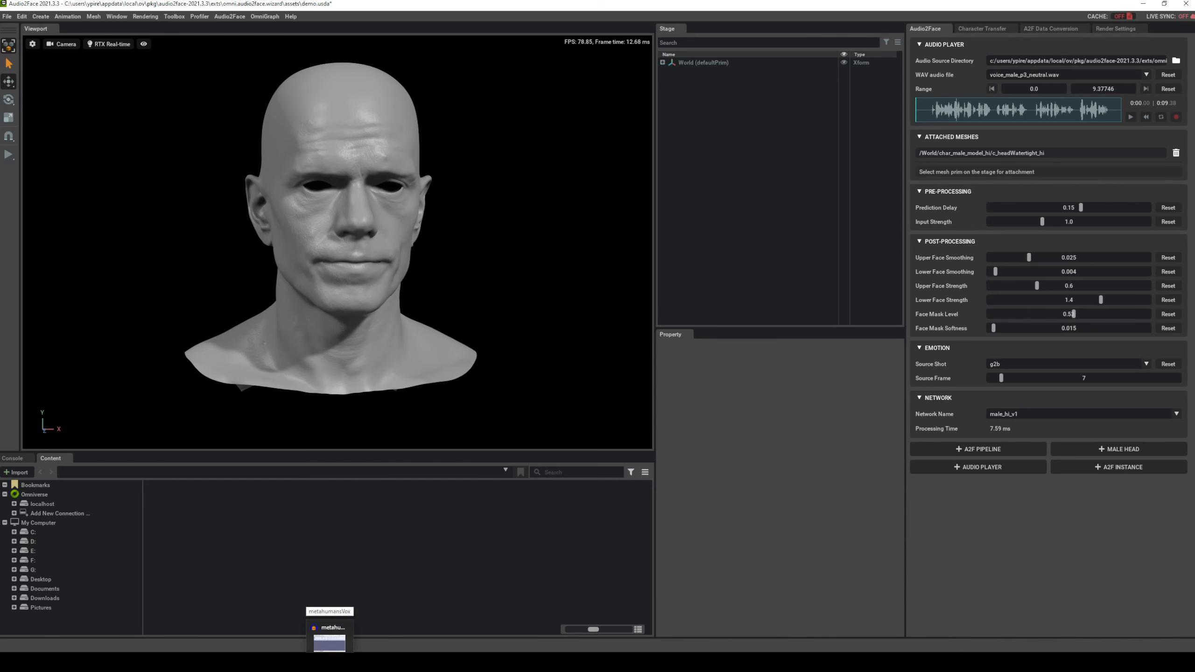
{"action": "left_click", "coordinate": [329, 642]}
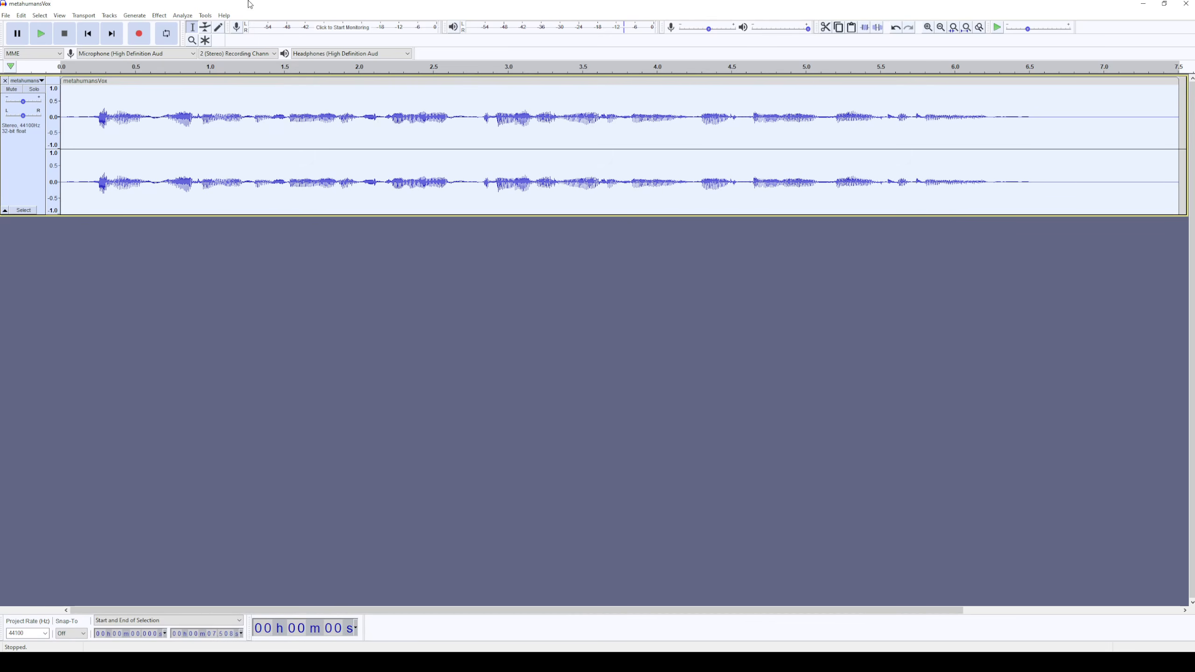
{"action": "left_click", "coordinate": [93, 98]}
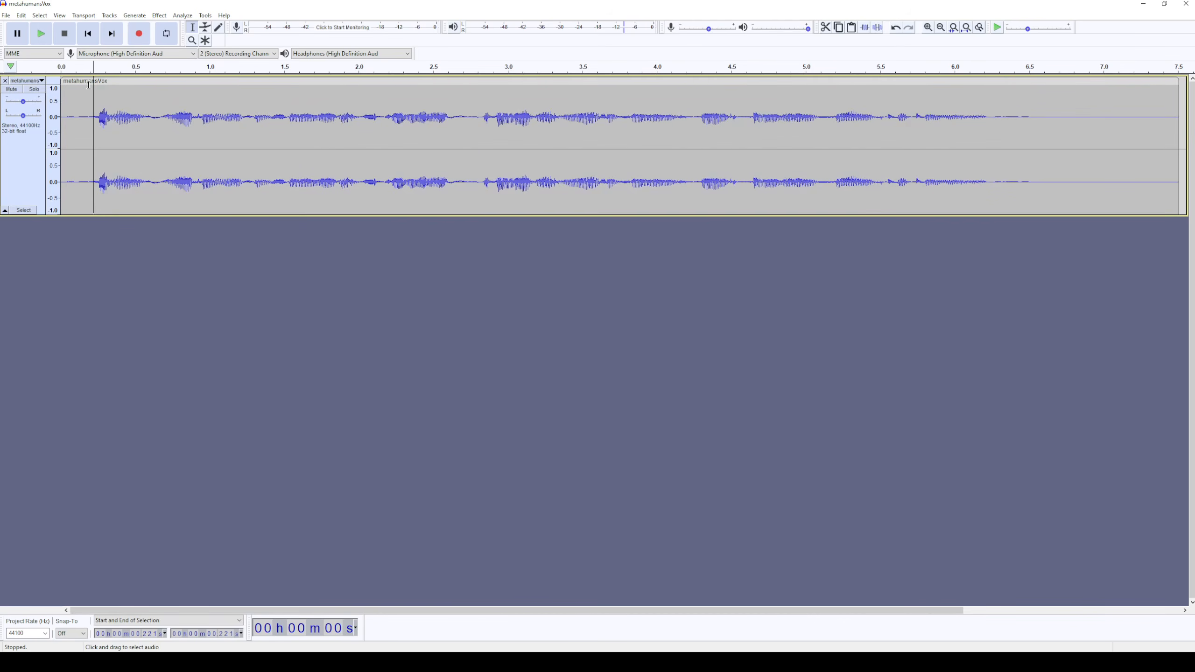
{"action": "key", "text": "space"}
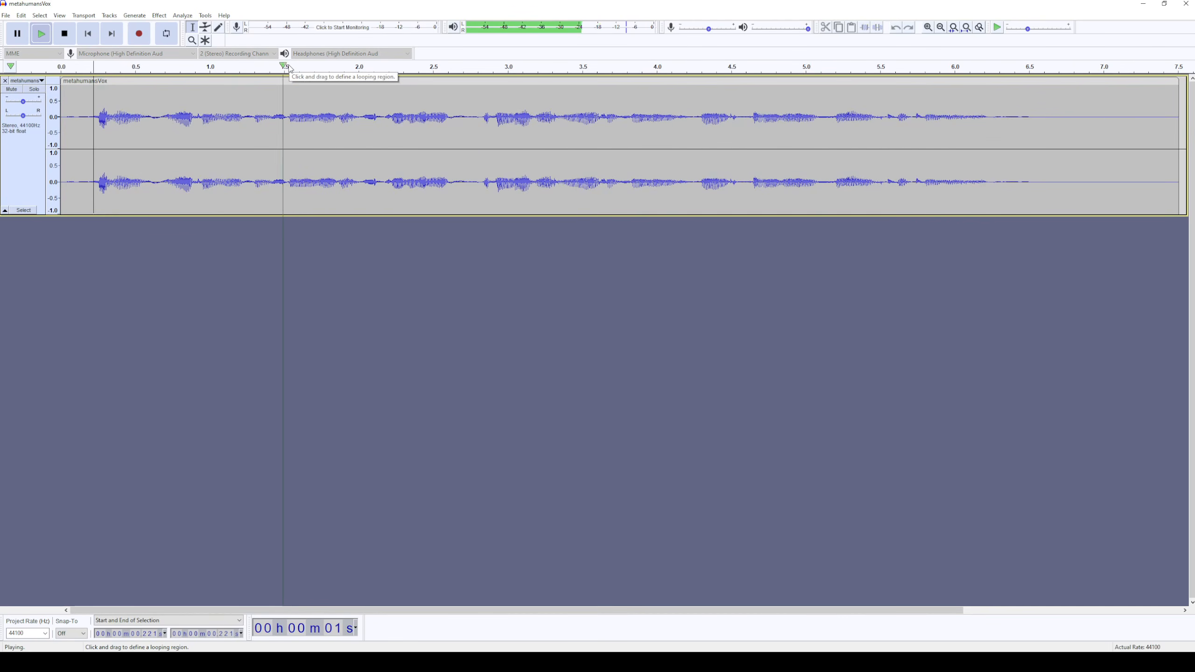
{"action": "key", "text": "space"}
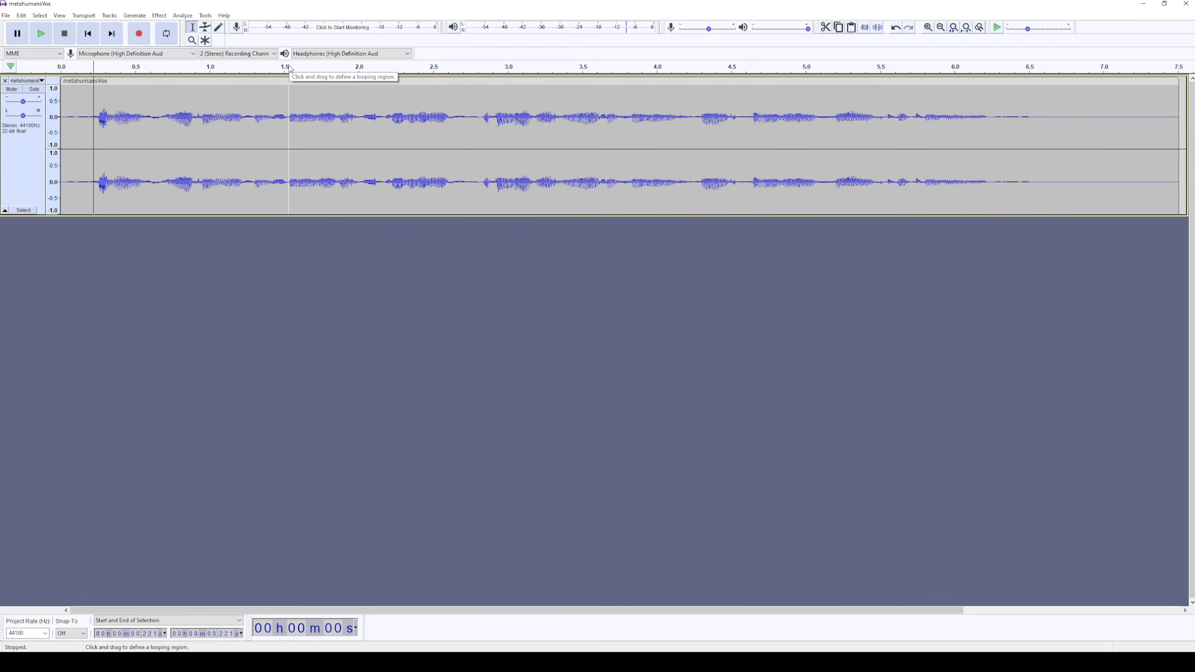
{"action": "key", "text": "Home"}
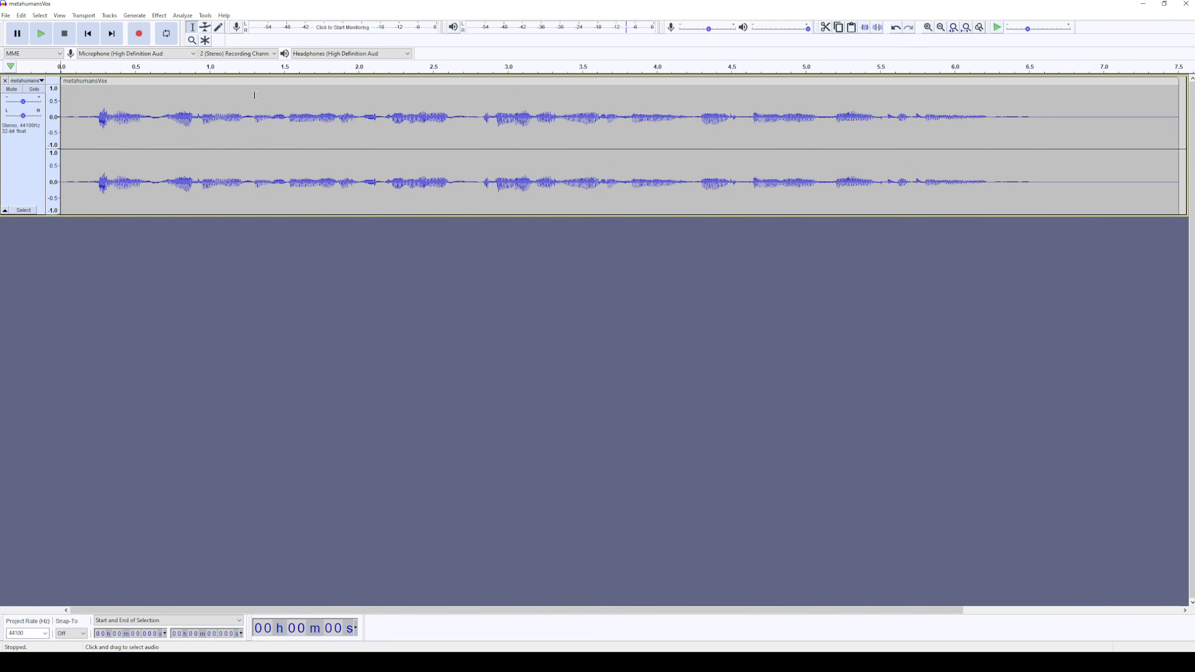
{"action": "left_click", "coordinate": [1145, 7]}
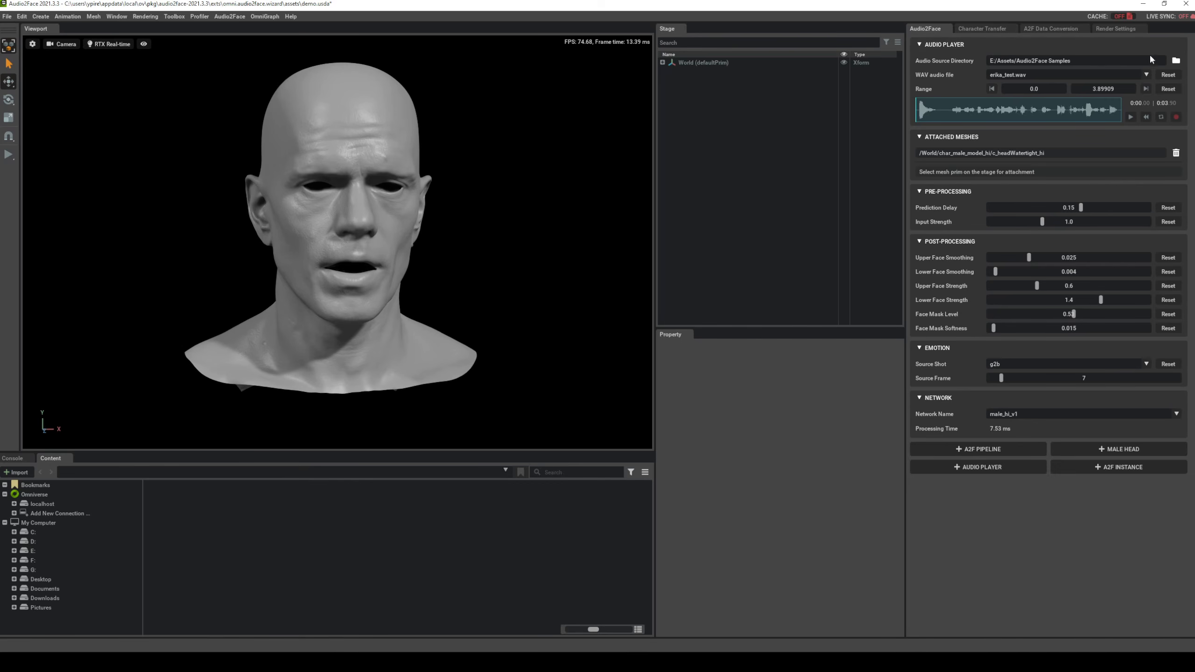
Set the audio source directory to E:/Assets/Audio2Face Samples and load metahumansVox.wav
{"action": "left_click", "coordinate": [1175, 61]}
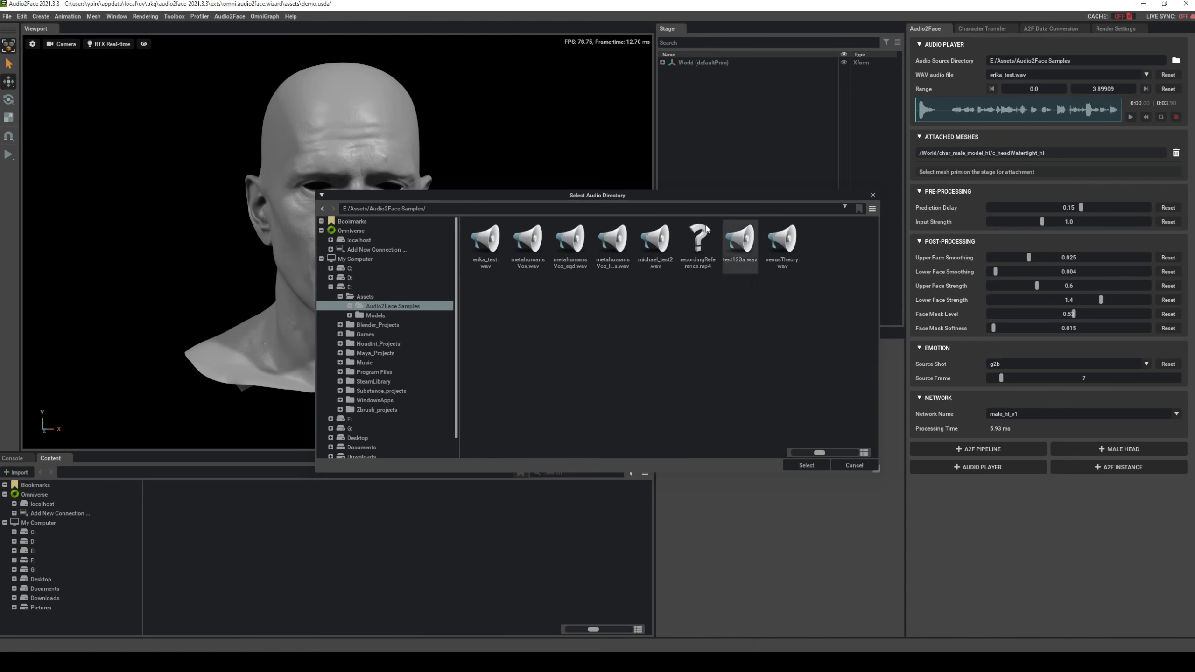
{"action": "left_click", "coordinate": [816, 467]}
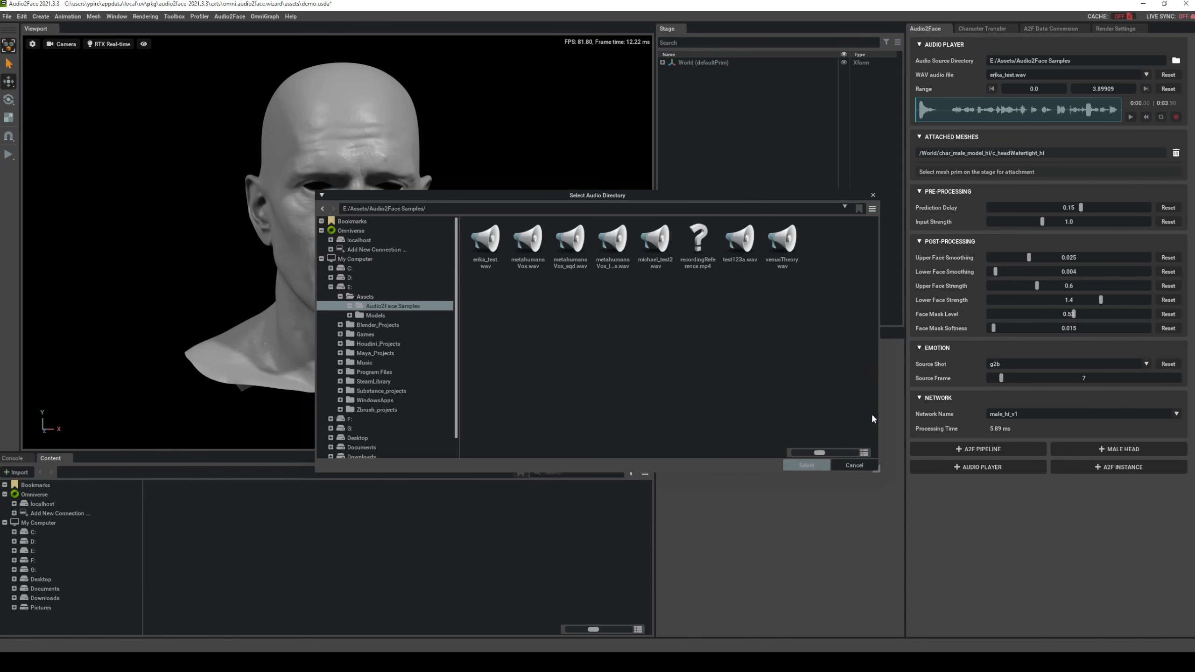
{"action": "left_click", "coordinate": [1107, 76]}
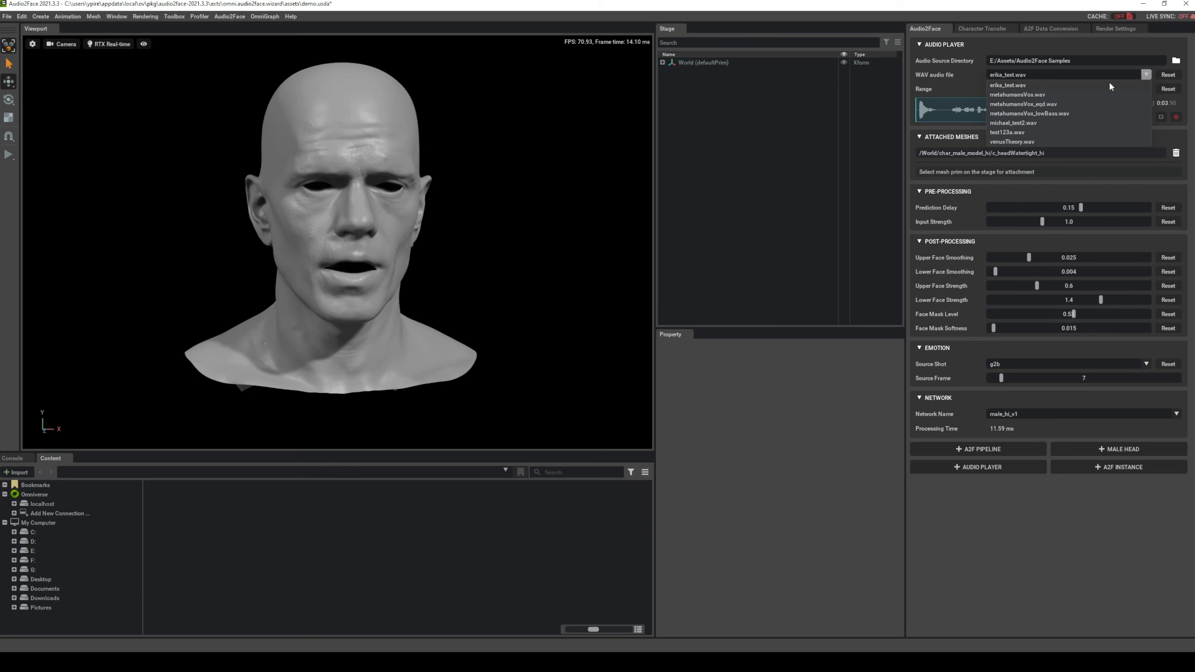
{"action": "left_click", "coordinate": [1028, 93]}
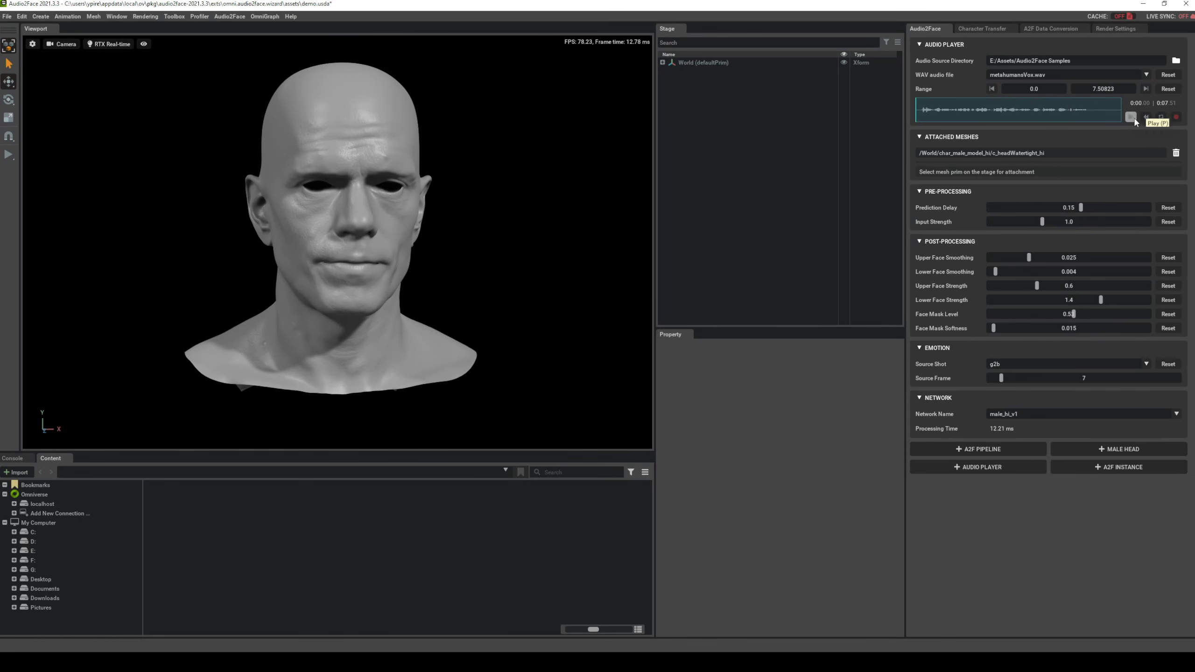
Play the loaded voice clip and shorten its range to end at 6.4
{"action": "left_click", "coordinate": [1131, 117]}
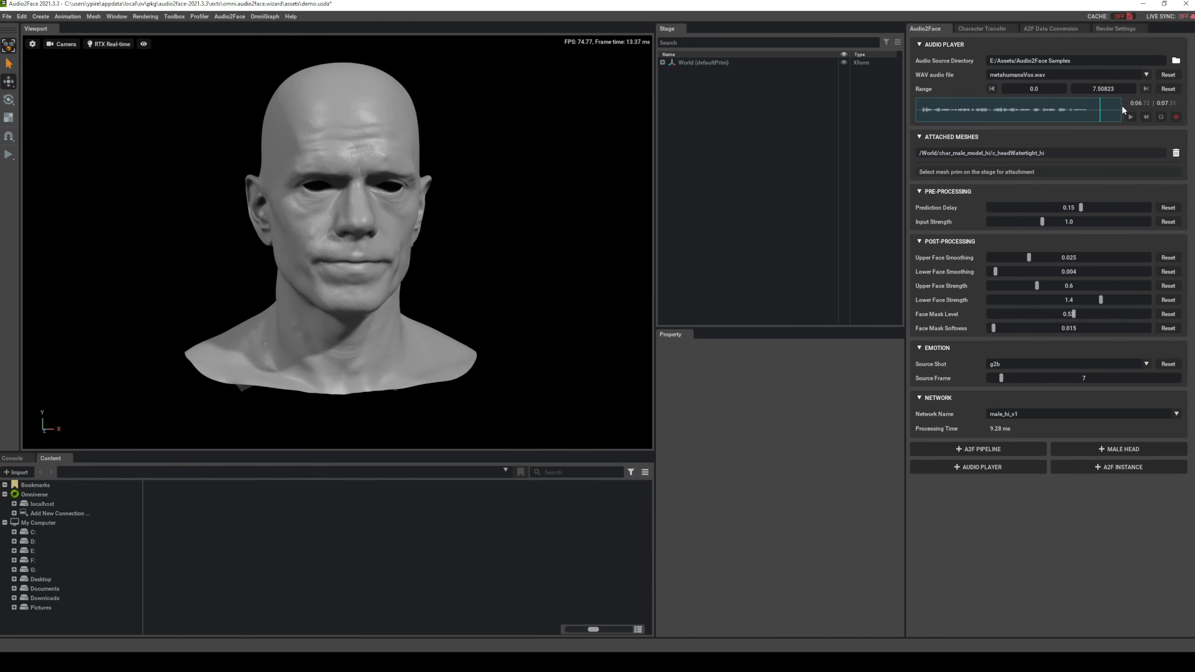
{"action": "left_click", "coordinate": [922, 109]}
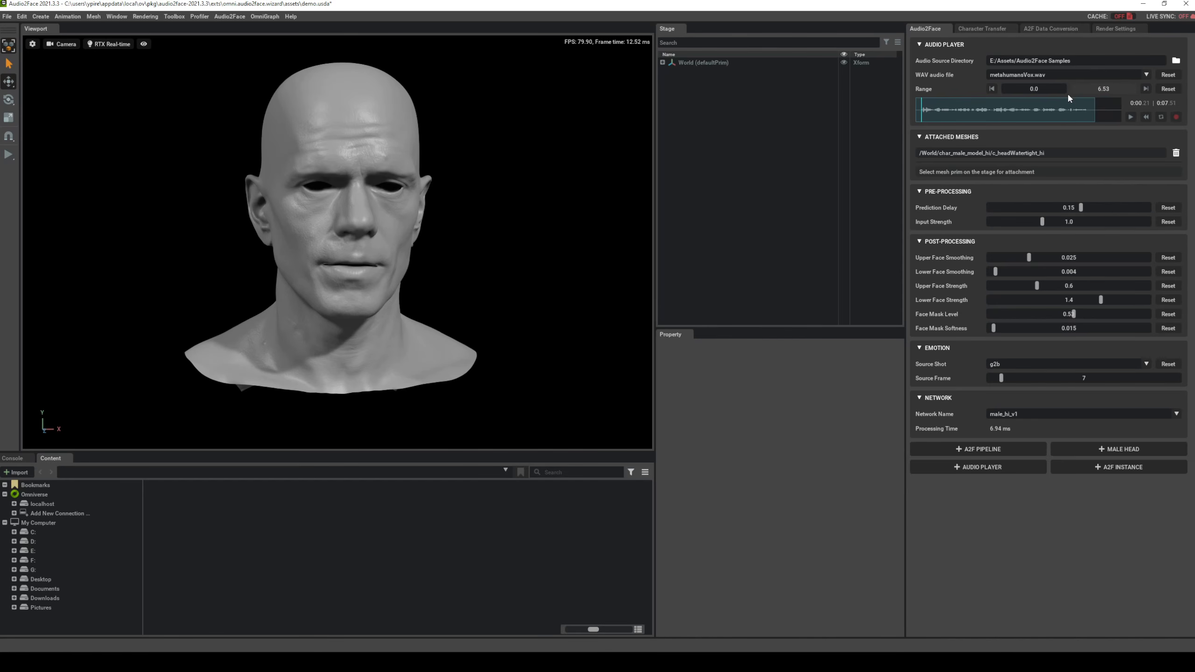
{"action": "left_click_drag", "start_coordinate": [1067, 92], "coordinate": [1063, 96]}
Set the emotion source shot to g2a
{"action": "left_click", "coordinate": [936, 348]}
{"action": "left_click", "coordinate": [936, 348]}
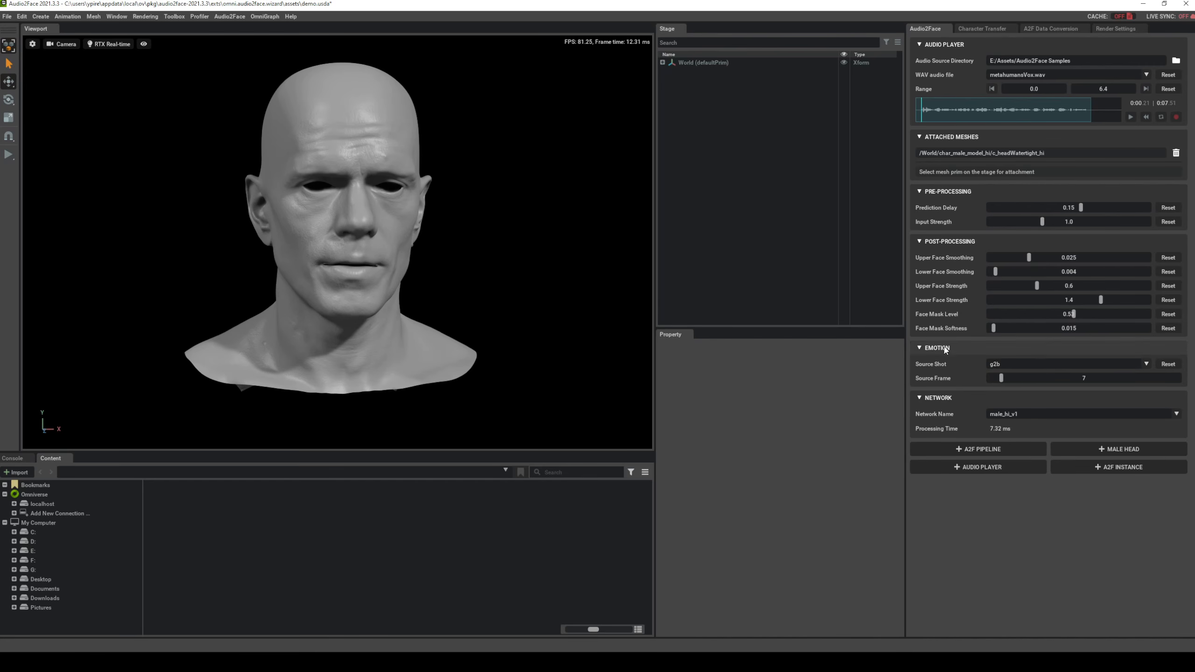
{"action": "left_click", "coordinate": [1043, 363]}
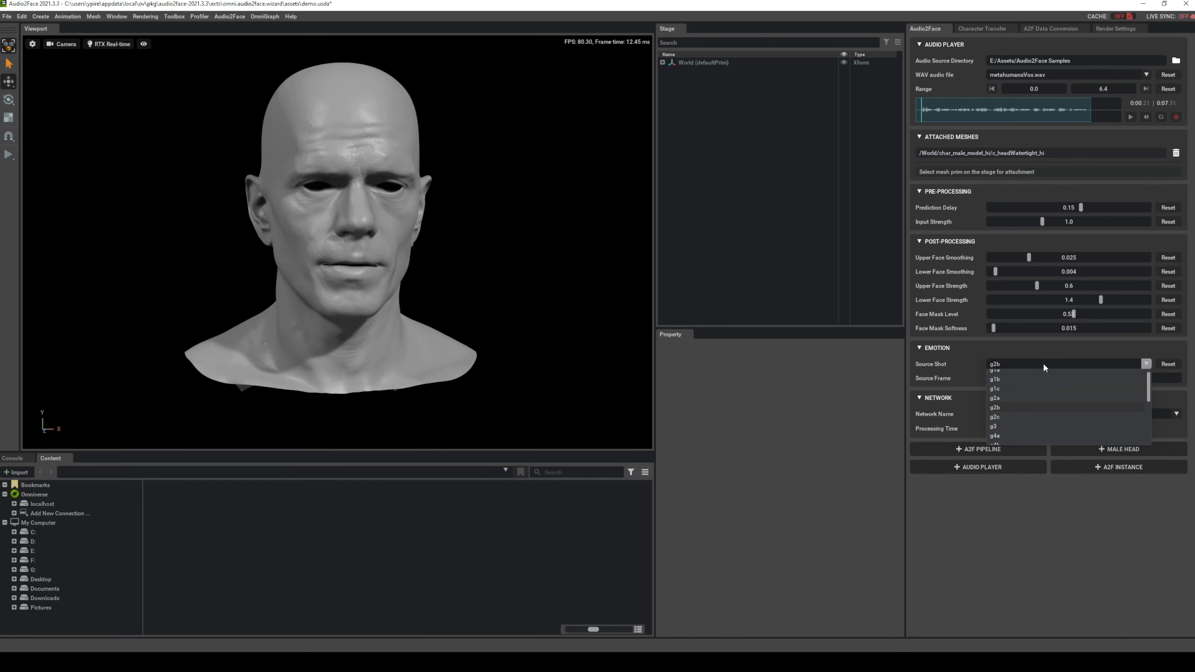
{"action": "left_click", "coordinate": [1037, 397]}
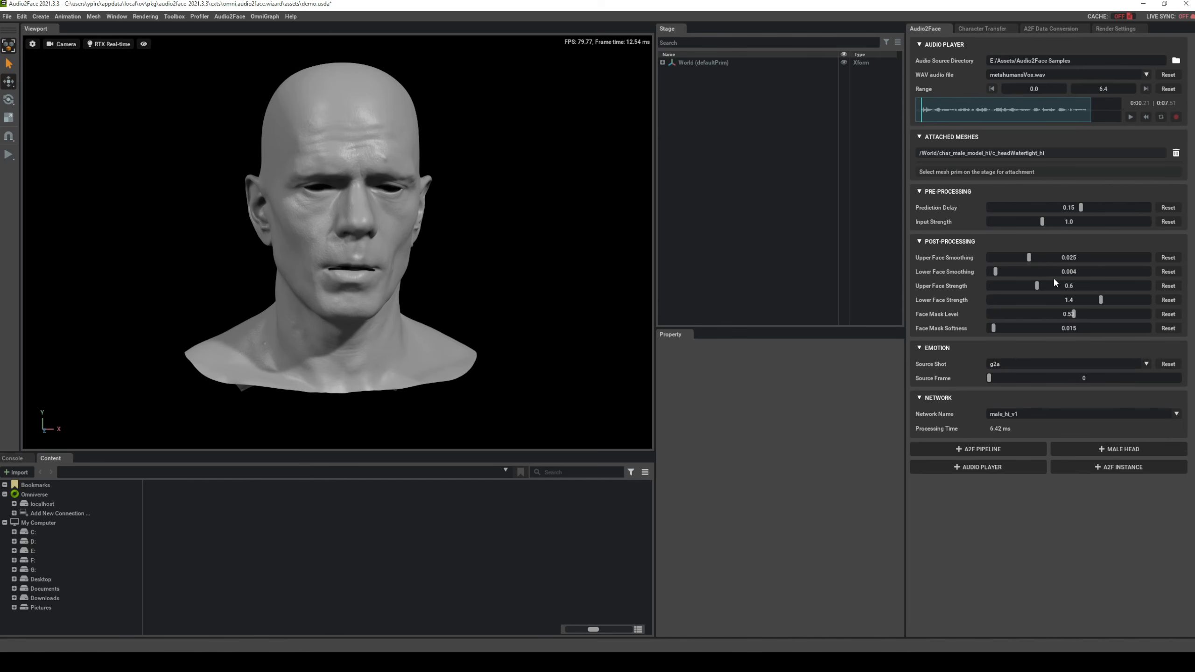
Play and scrub through the voice clip to preview the face animation with the g2a emotion
{"action": "left_click", "coordinate": [1132, 120]}
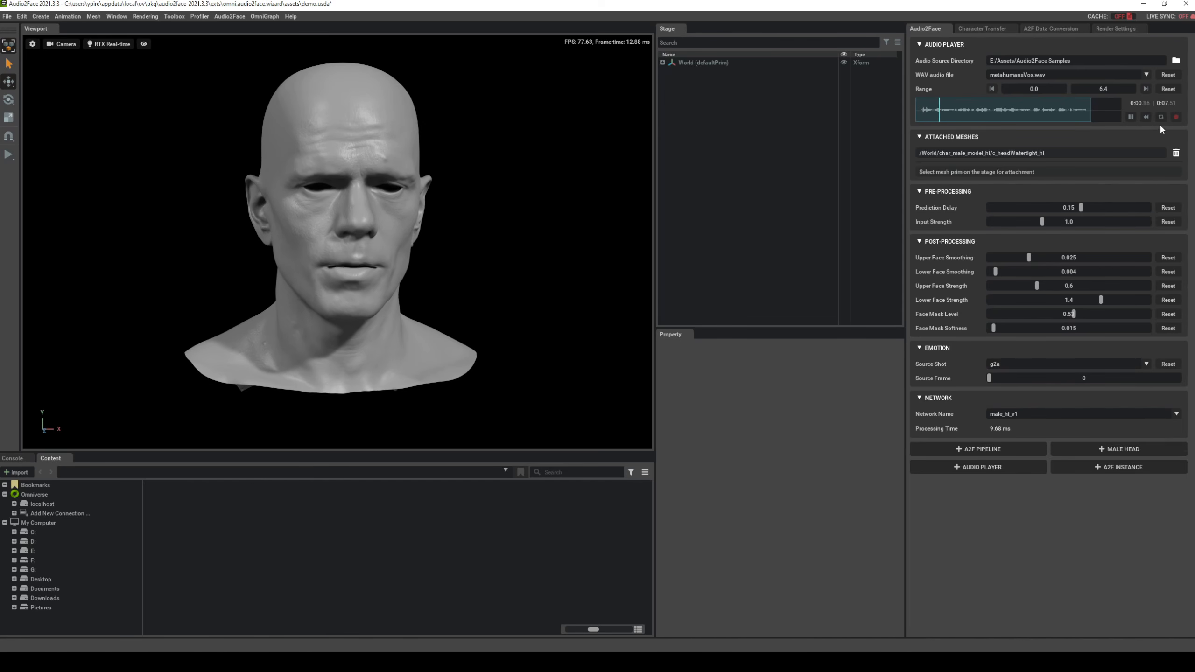
{"action": "left_click", "coordinate": [1138, 119]}
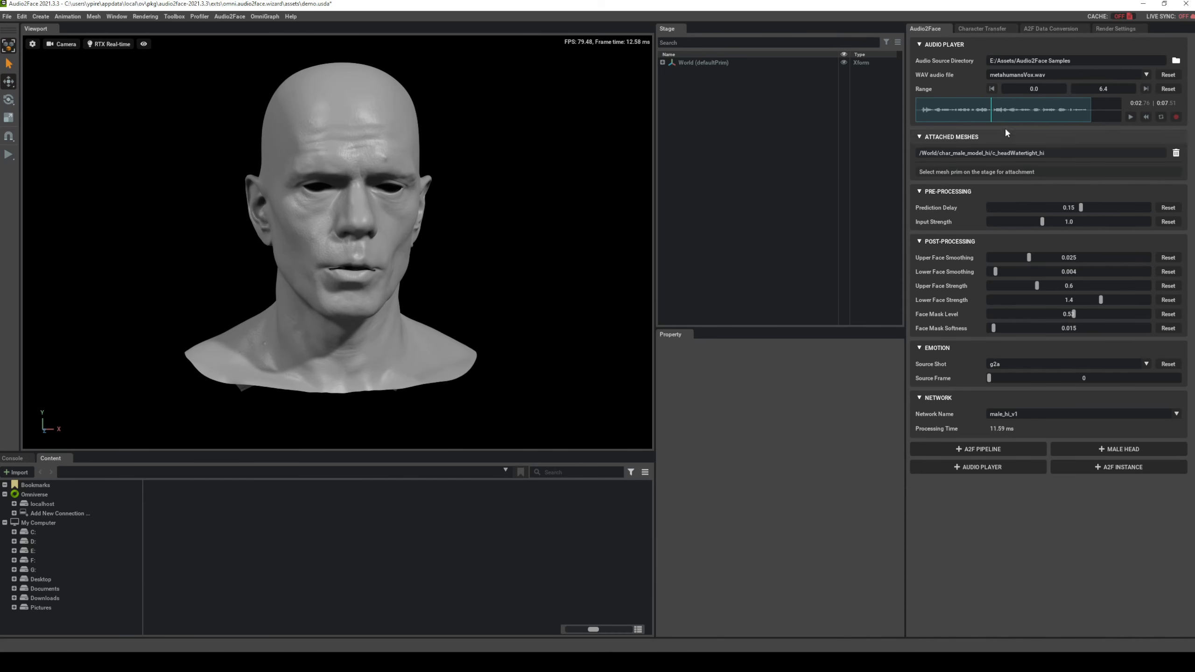
{"action": "left_click", "coordinate": [982, 113]}
{"action": "left_click_drag", "start_coordinate": [982, 114], "coordinate": [1019, 127]}
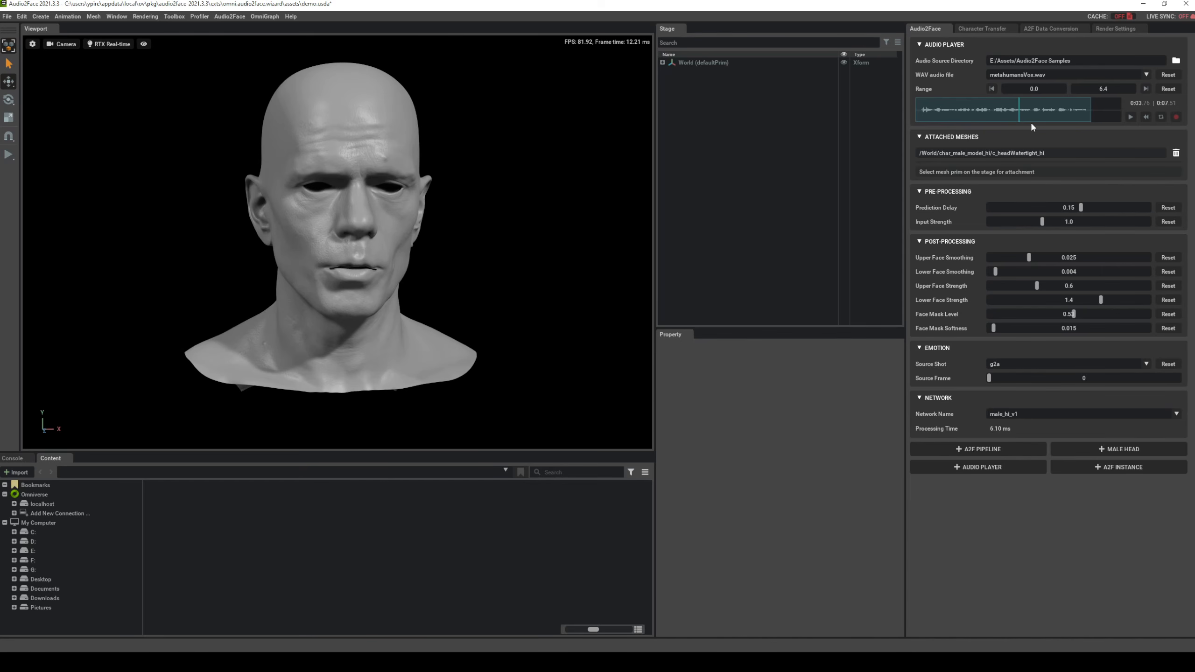
{"action": "left_click_drag", "start_coordinate": [1017, 112], "coordinate": [1068, 123]}
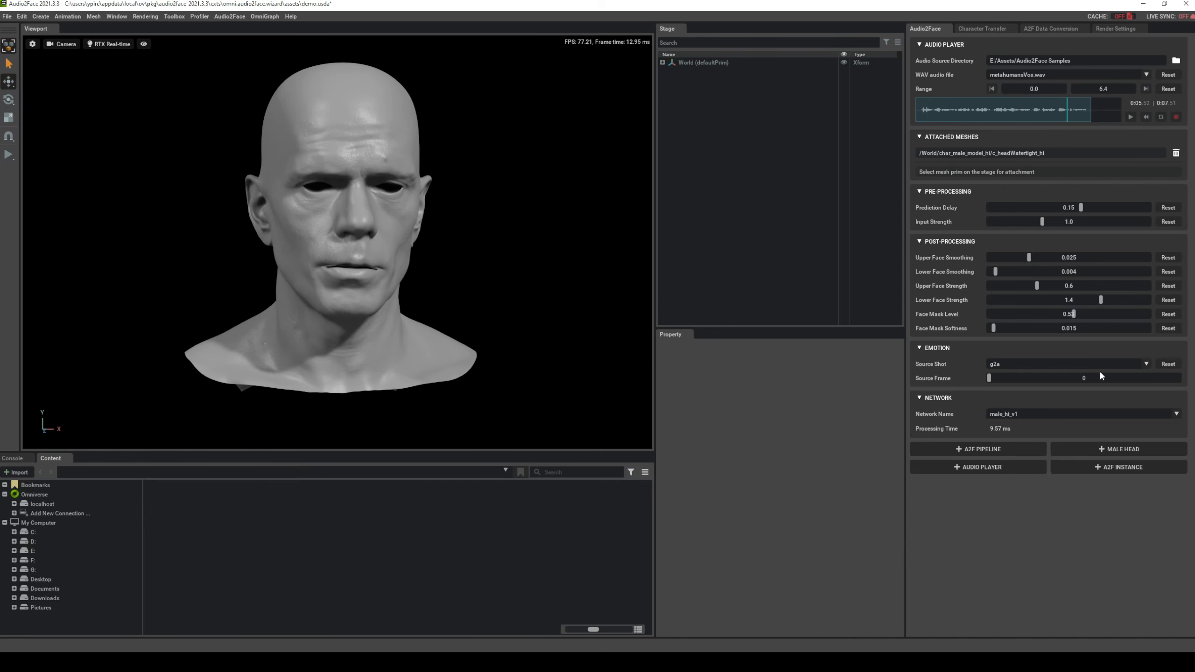
Set the emotion source shot to p2_neutral and scrub the clip from its start to preview the expression
{"action": "left_click", "coordinate": [1146, 363]}
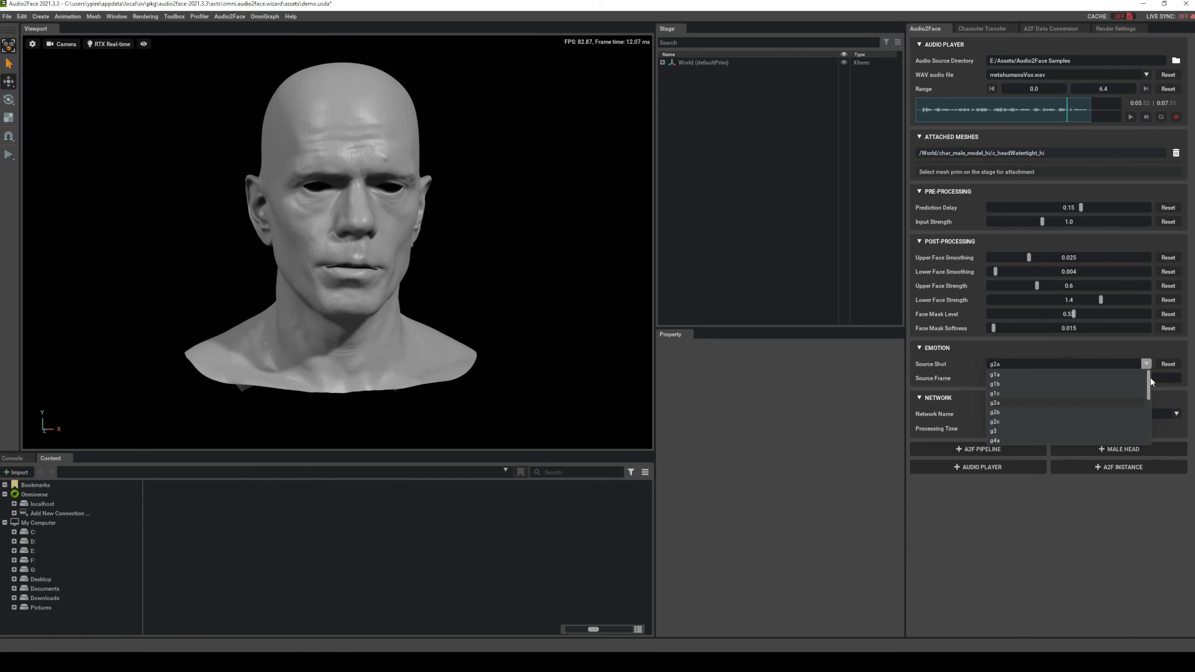
{"action": "left_click_drag", "start_coordinate": [1149, 395], "coordinate": [1151, 434]}
{"action": "left_click", "coordinate": [992, 432]}
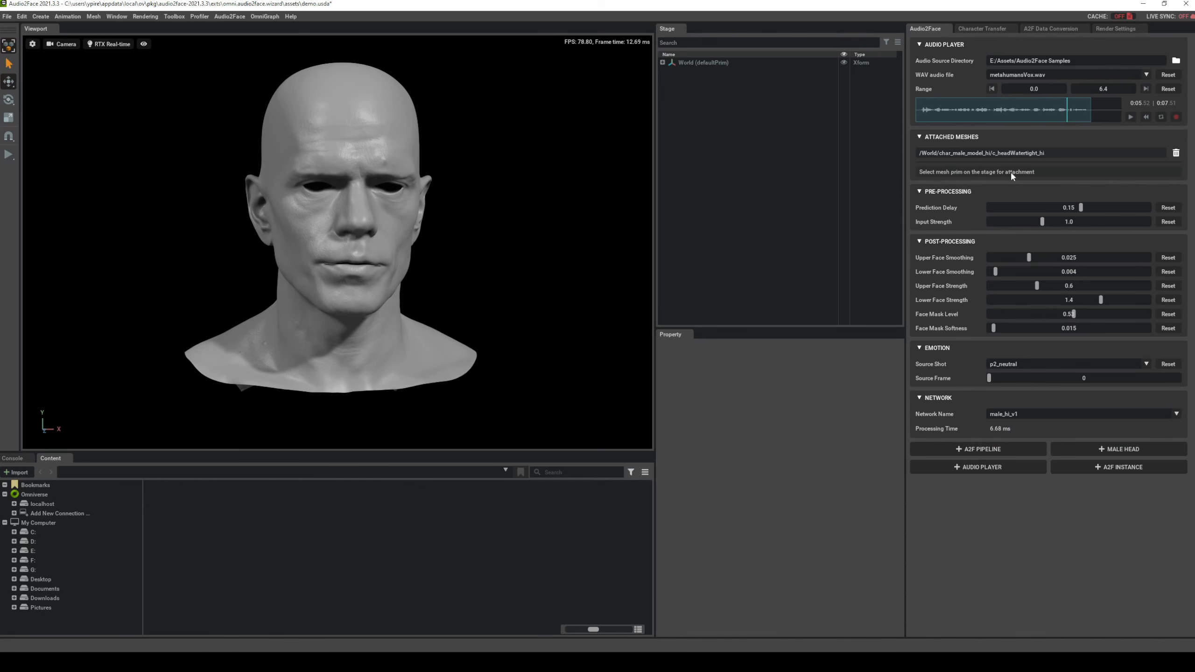
{"action": "left_click_drag", "start_coordinate": [1030, 108], "coordinate": [917, 113]}
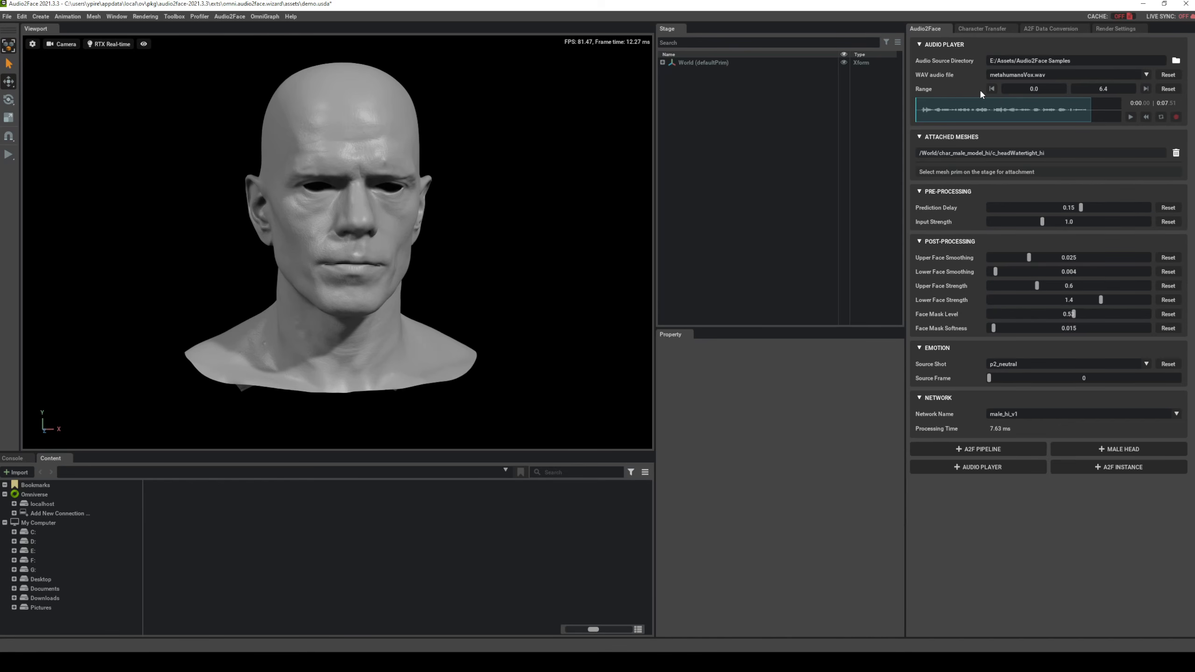
{"action": "left_click_drag", "start_coordinate": [941, 109], "coordinate": [1009, 123]}
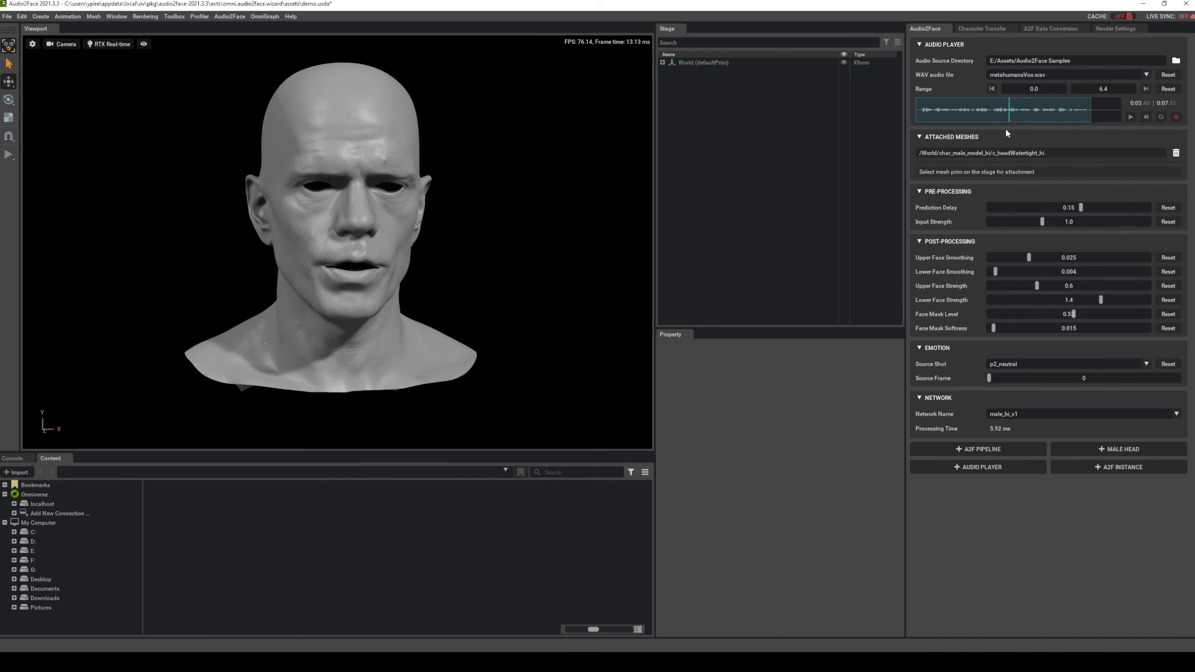
{"action": "left_click_drag", "start_coordinate": [1008, 118], "coordinate": [1043, 116]}
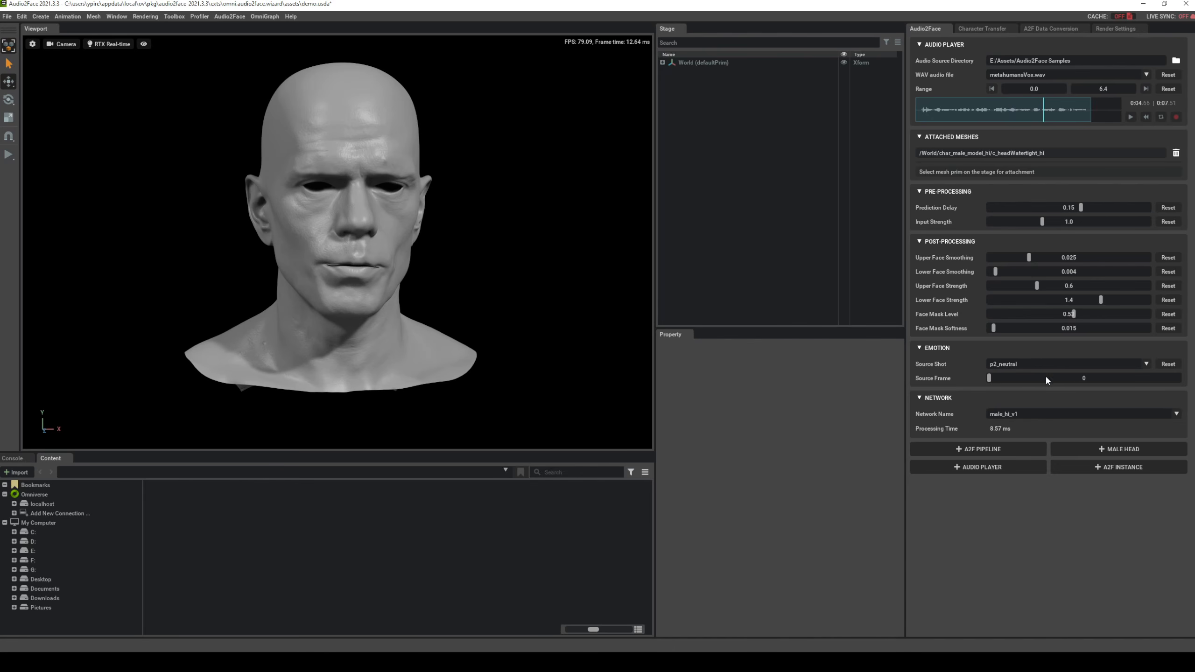
Try source frame 74 while scrubbing the start of the clip, and settle the emotion source frame at 58
{"action": "left_click_drag", "start_coordinate": [990, 377], "coordinate": [1053, 394]}
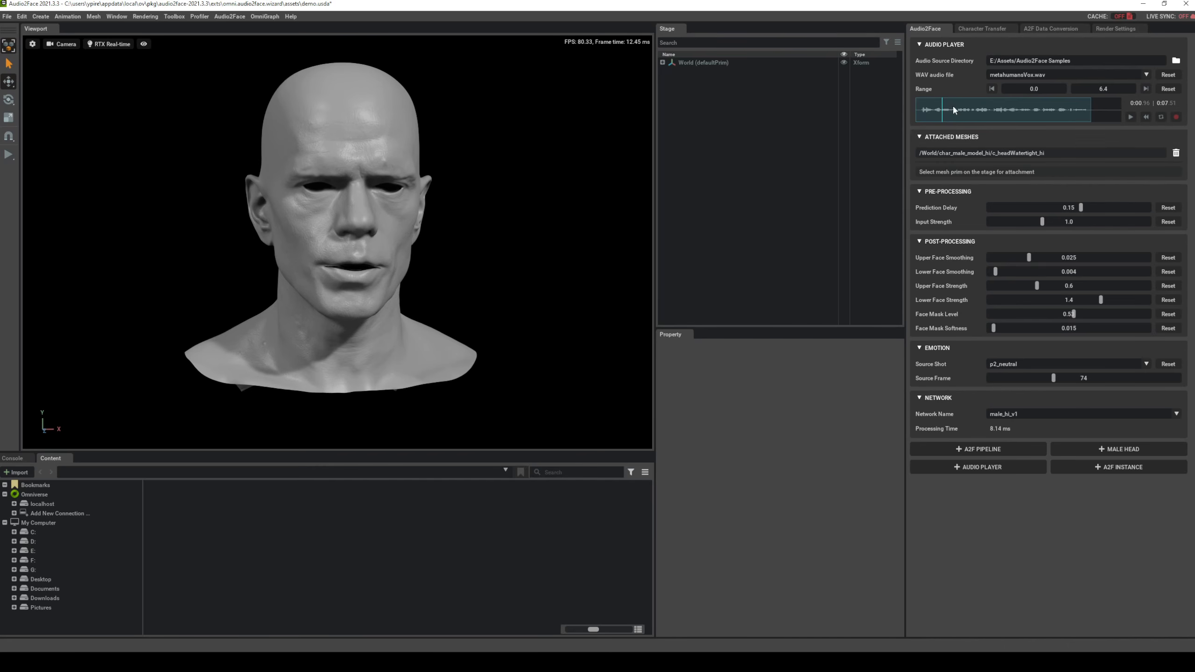
{"action": "left_click", "coordinate": [920, 109]}
{"action": "left_click_drag", "start_coordinate": [921, 109], "coordinate": [960, 123]}
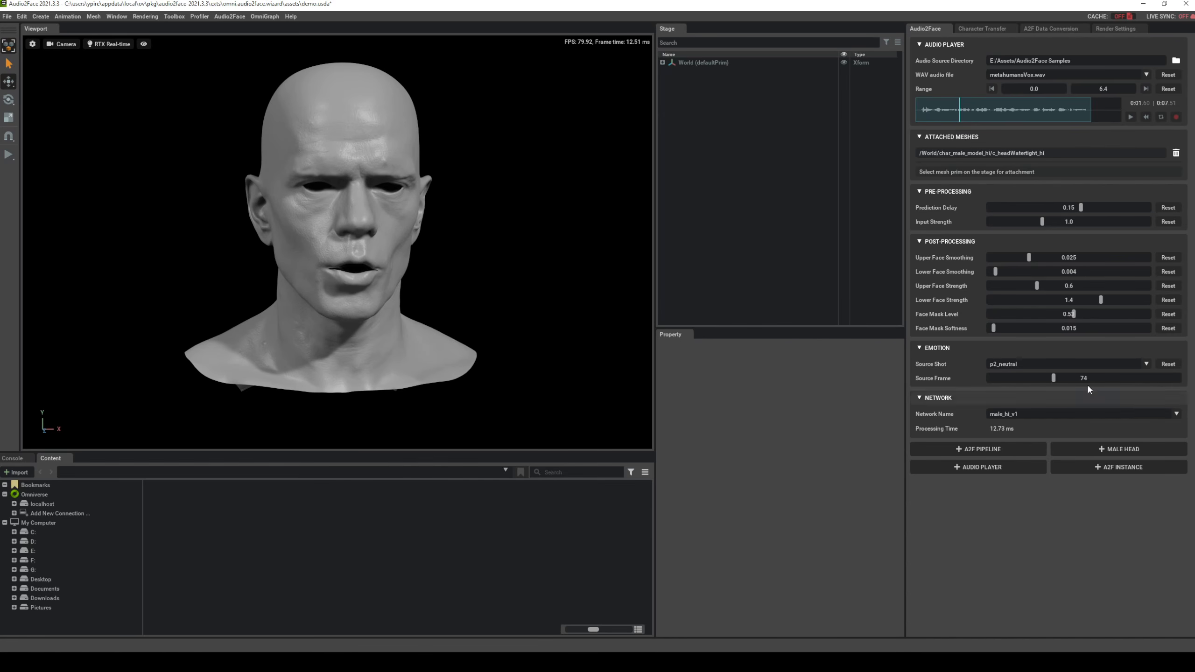
{"action": "left_click_drag", "start_coordinate": [1054, 378], "coordinate": [1043, 379]}
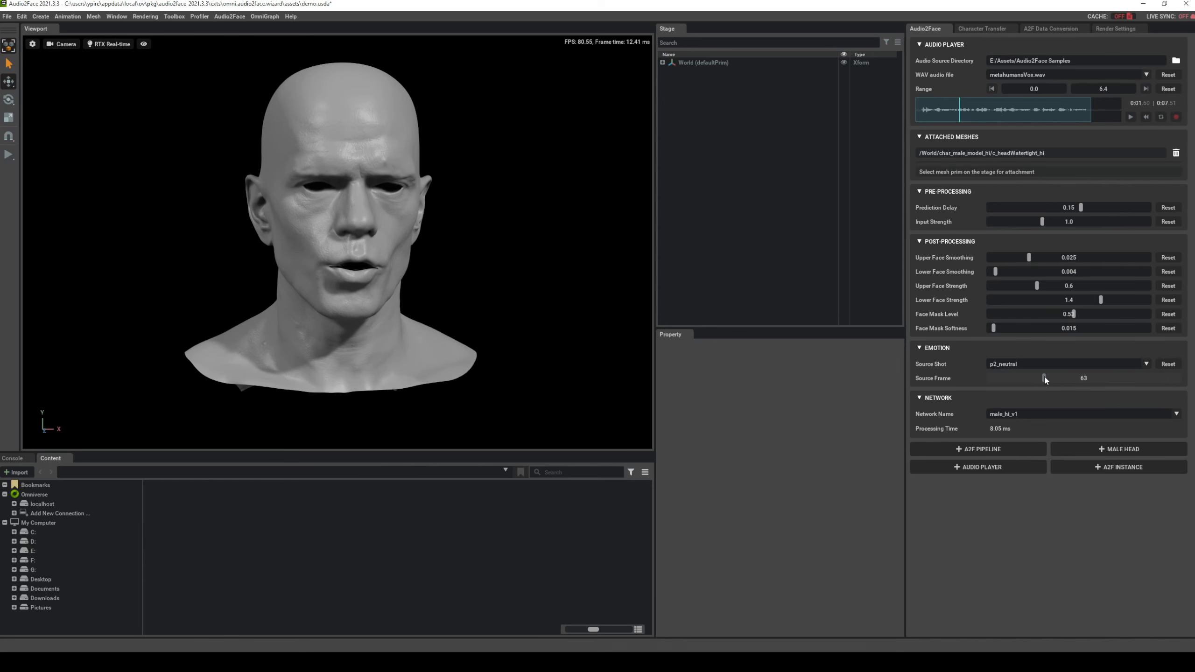
{"action": "left_click_drag", "start_coordinate": [1044, 377], "coordinate": [1041, 378]}
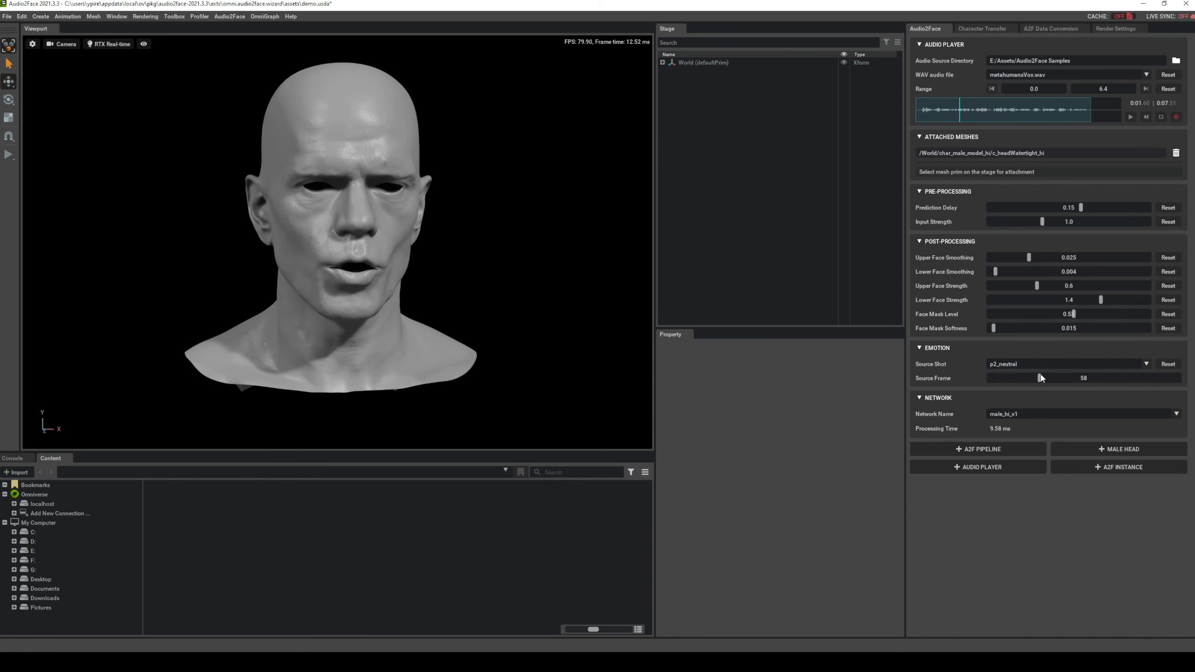
Dismiss the source shot options unchanged and move the playhead back to the start of the clip
{"action": "left_click", "coordinate": [1040, 366]}
{"action": "left_click", "coordinate": [1014, 541]}
{"action": "left_click", "coordinate": [932, 109]}
{"action": "mouse_move", "coordinate": [932, 109]}
{"action": "left_mouse_down"}
{"action": "mouse_move", "coordinate": [1077, 100]}
{"action": "mouse_move", "coordinate": [917, 110]}
{"action": "left_mouse_up"}
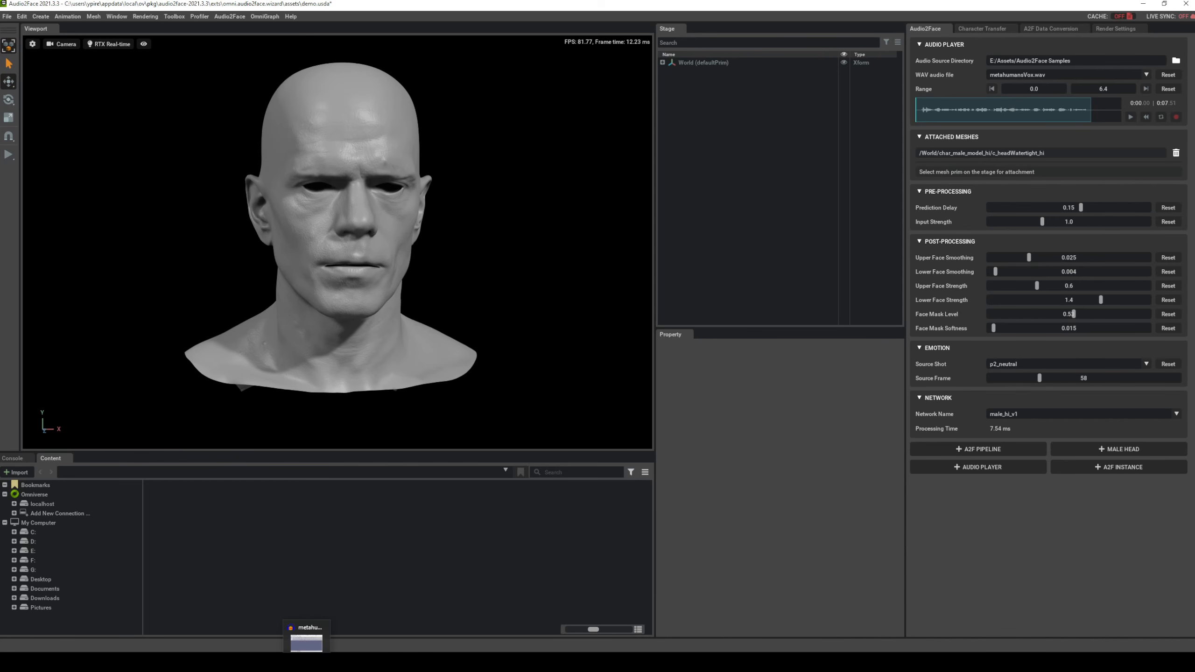
Switch to Audacity, apply a 400 Hz high-pass filter with 6 dB roll-off to the whole metahumansVox recording, and play it back
{"action": "left_click", "coordinate": [306, 661]}
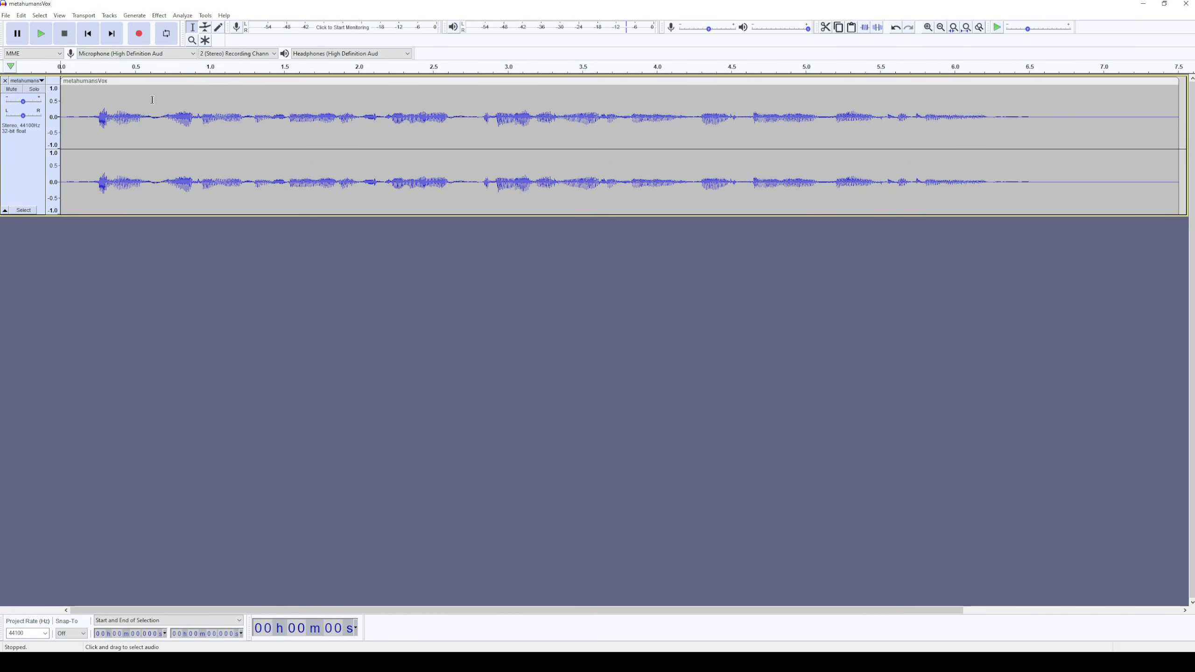
{"action": "left_click", "coordinate": [406, 157]}
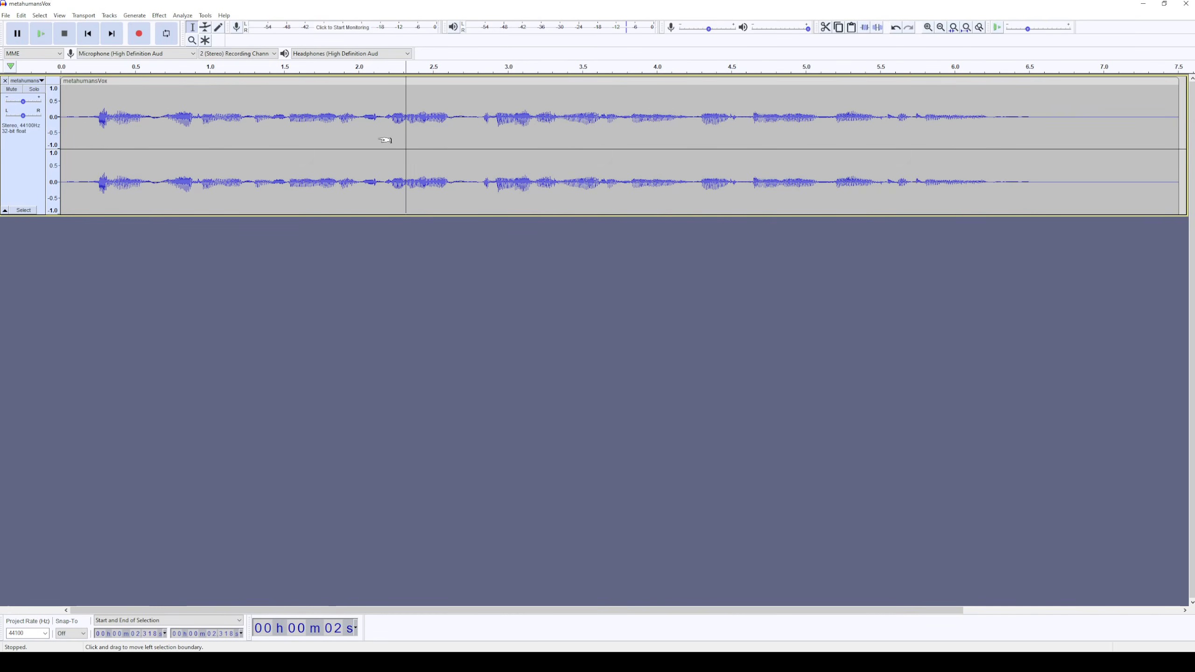
{"action": "key", "text": "ctrl+a"}
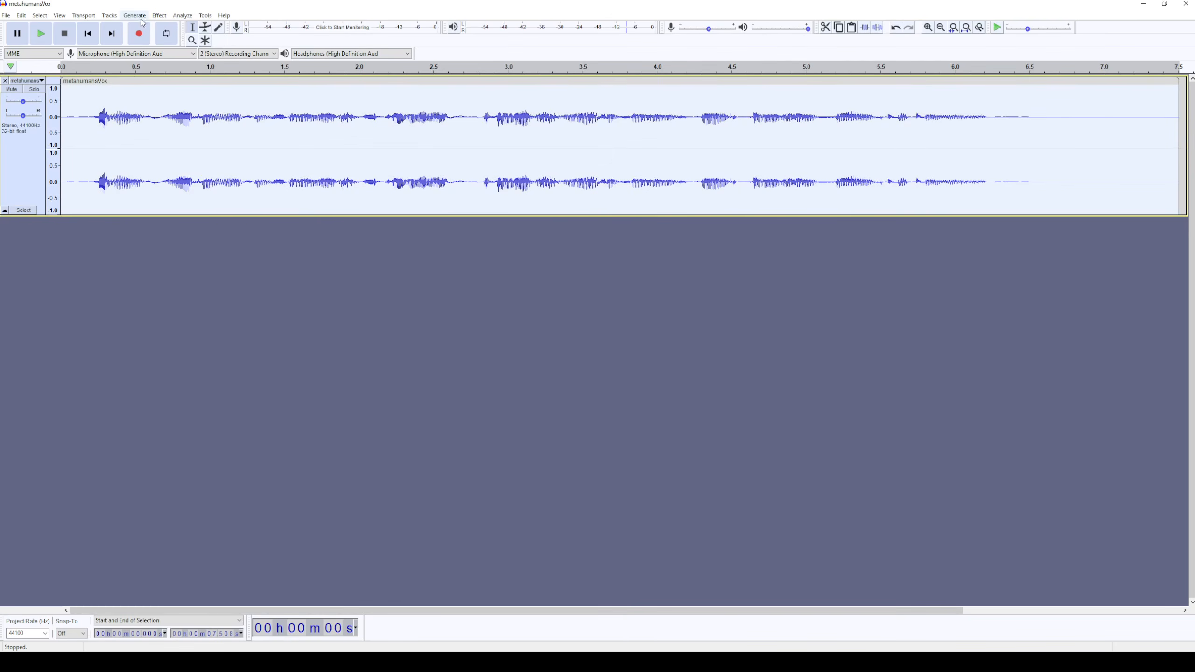
{"action": "left_click", "coordinate": [159, 15]}
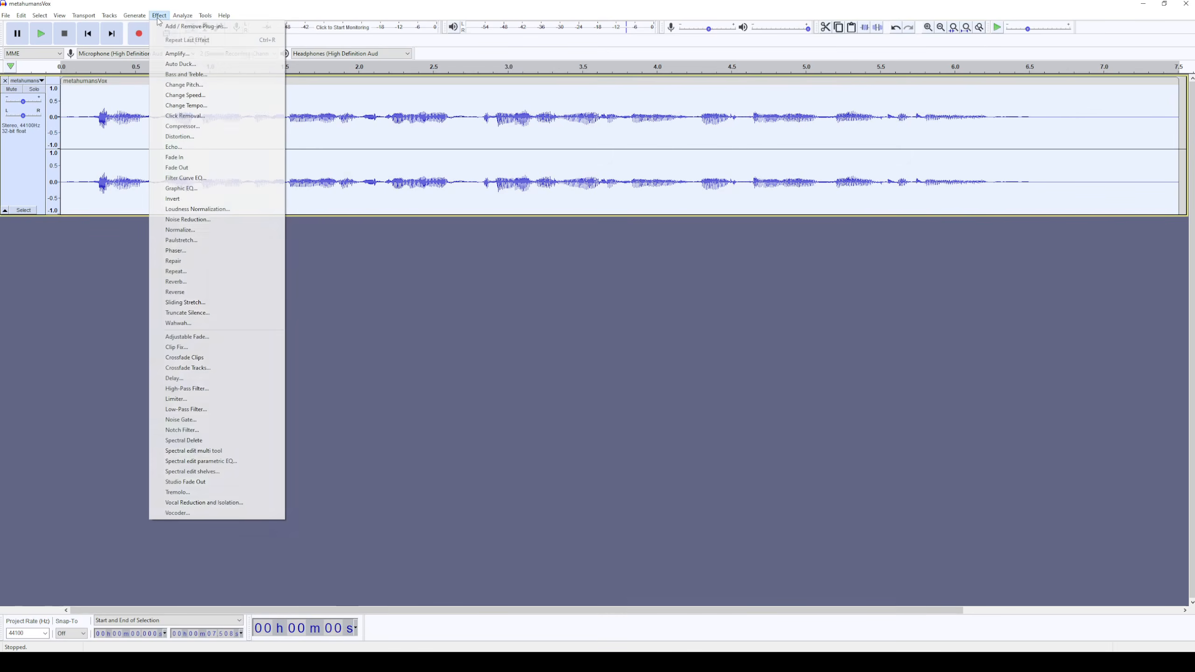
{"action": "left_click", "coordinate": [219, 388]}
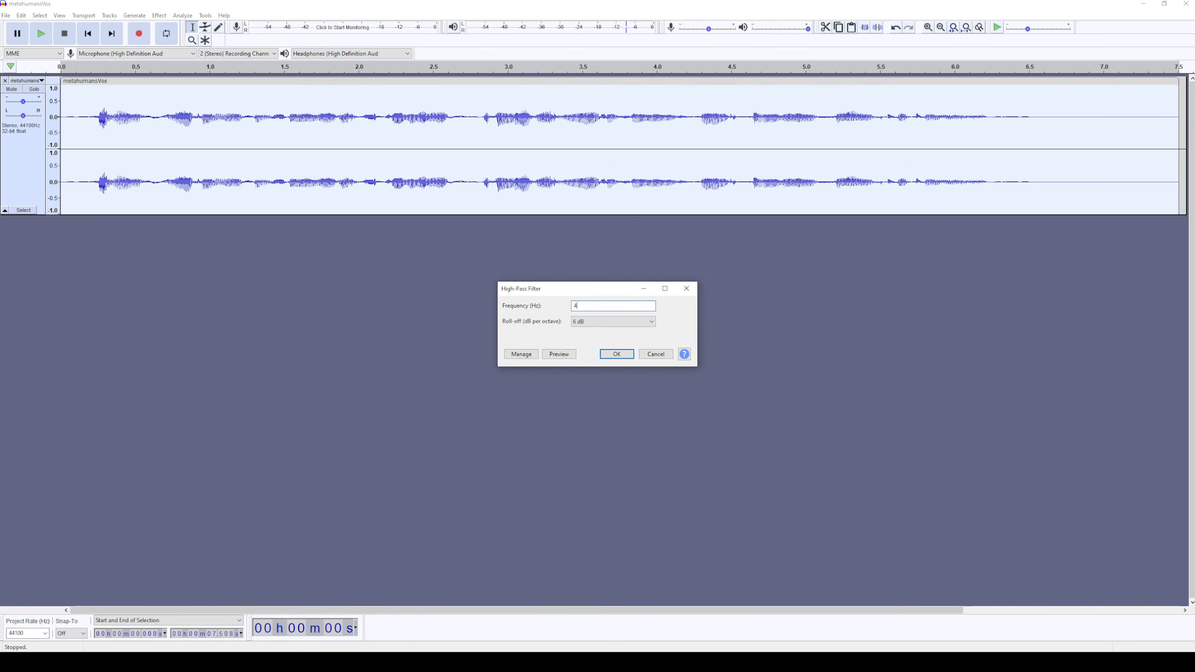
{"action": "left_click", "coordinate": [559, 354]}
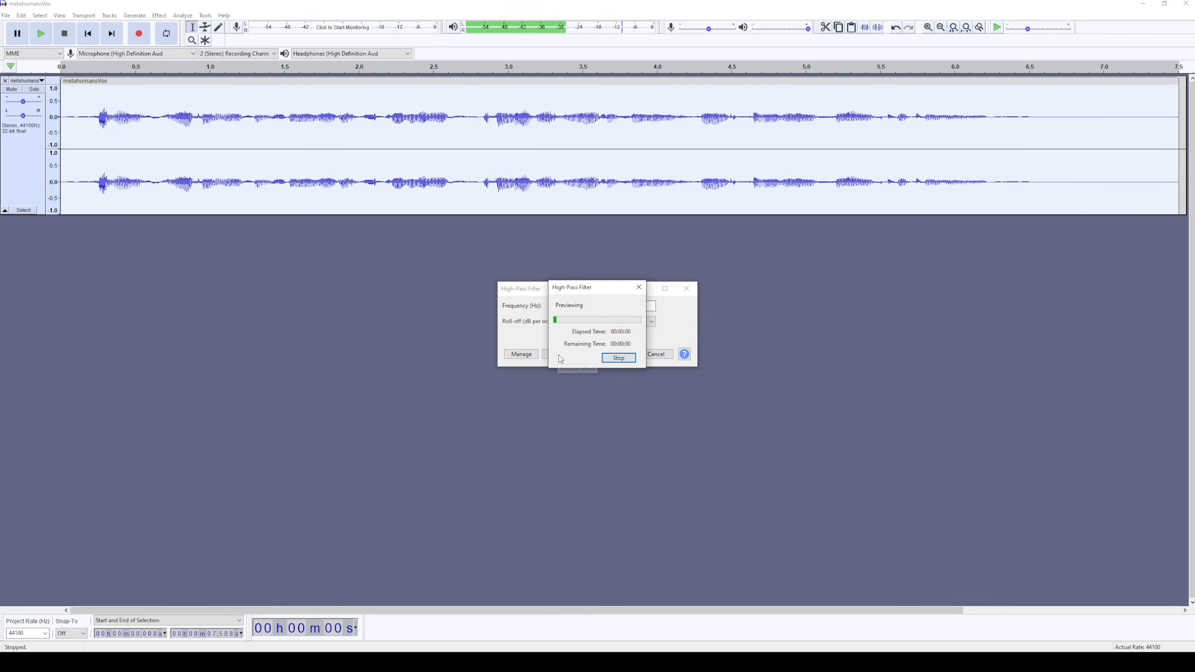
{"action": "left_click", "coordinate": [625, 360]}
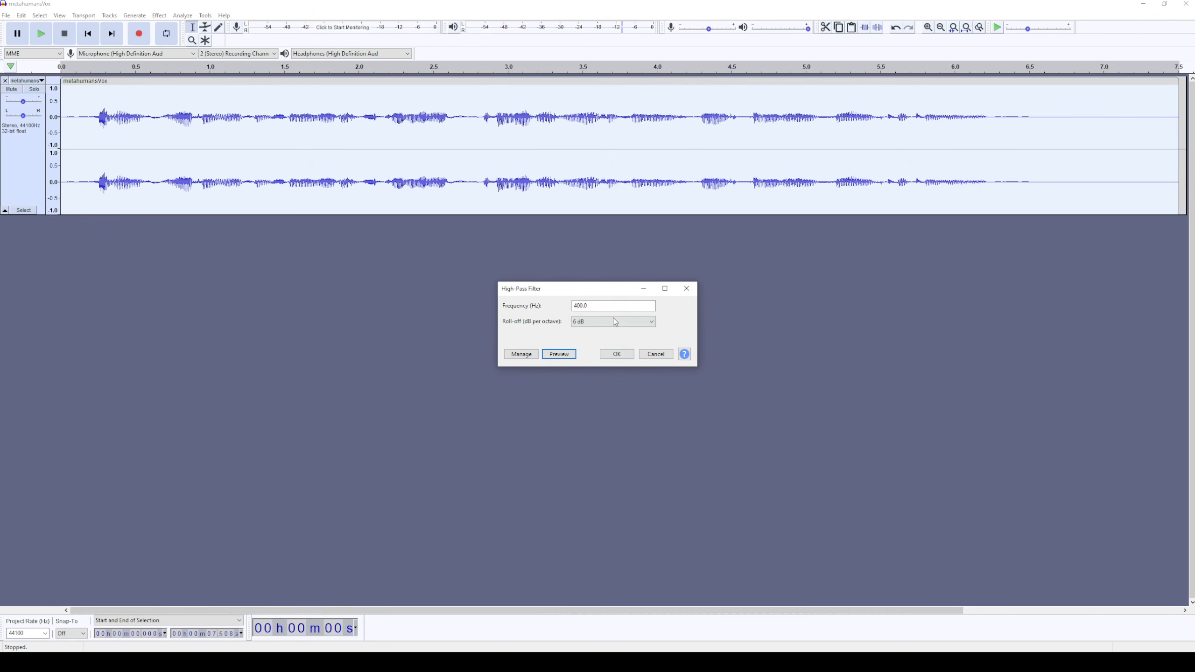
{"action": "left_click", "coordinate": [614, 360]}
{"action": "key", "text": "space"}
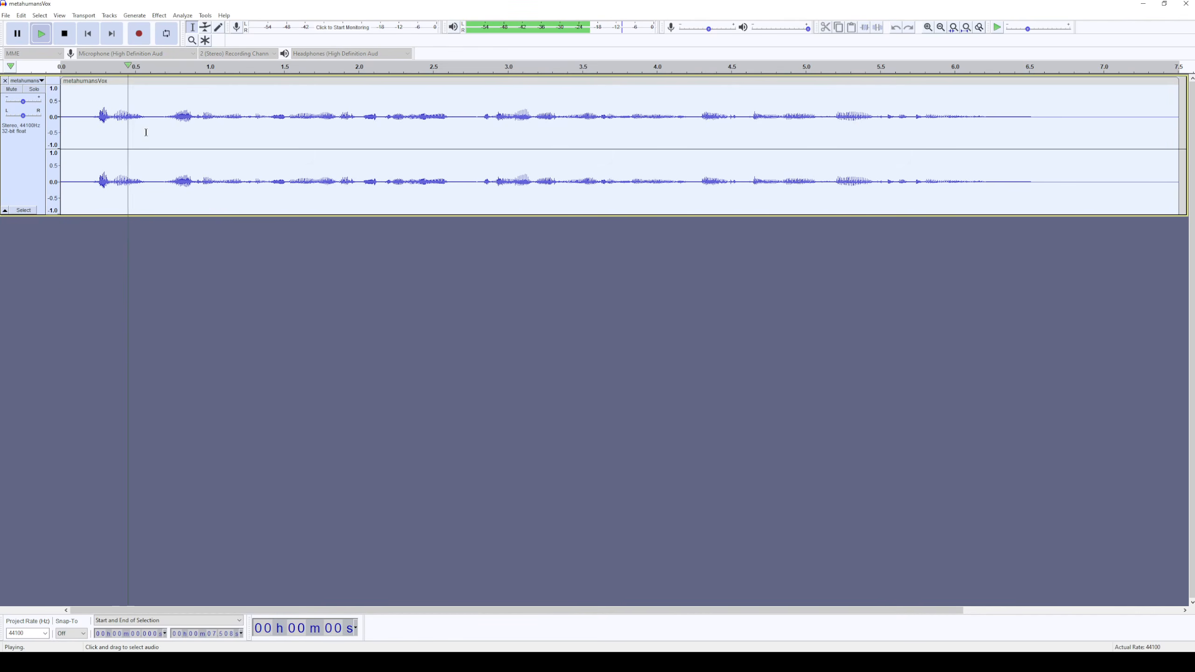
{"action": "key", "text": "space"}
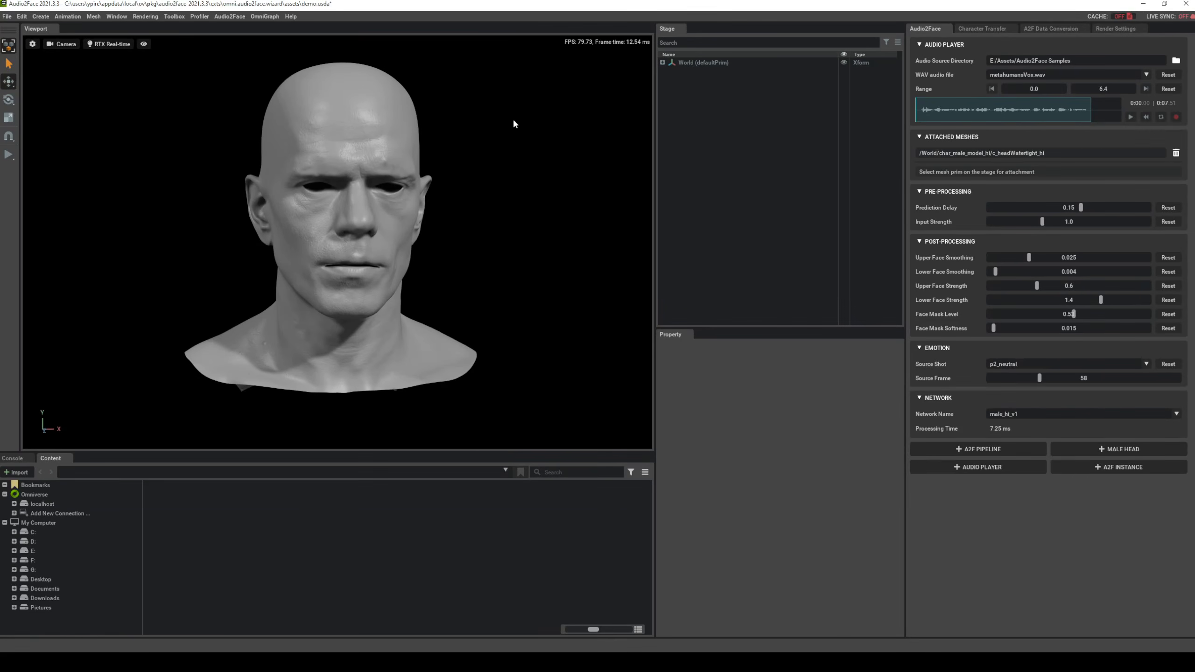
Switch to Audio2Face, load metahumansVox_lowBass.wav as the WAV audio file, and play it from the start on the face
{"action": "left_click", "coordinate": [1146, 75]}
{"action": "left_click", "coordinate": [1059, 109]}
{"action": "left_click", "coordinate": [917, 102]}
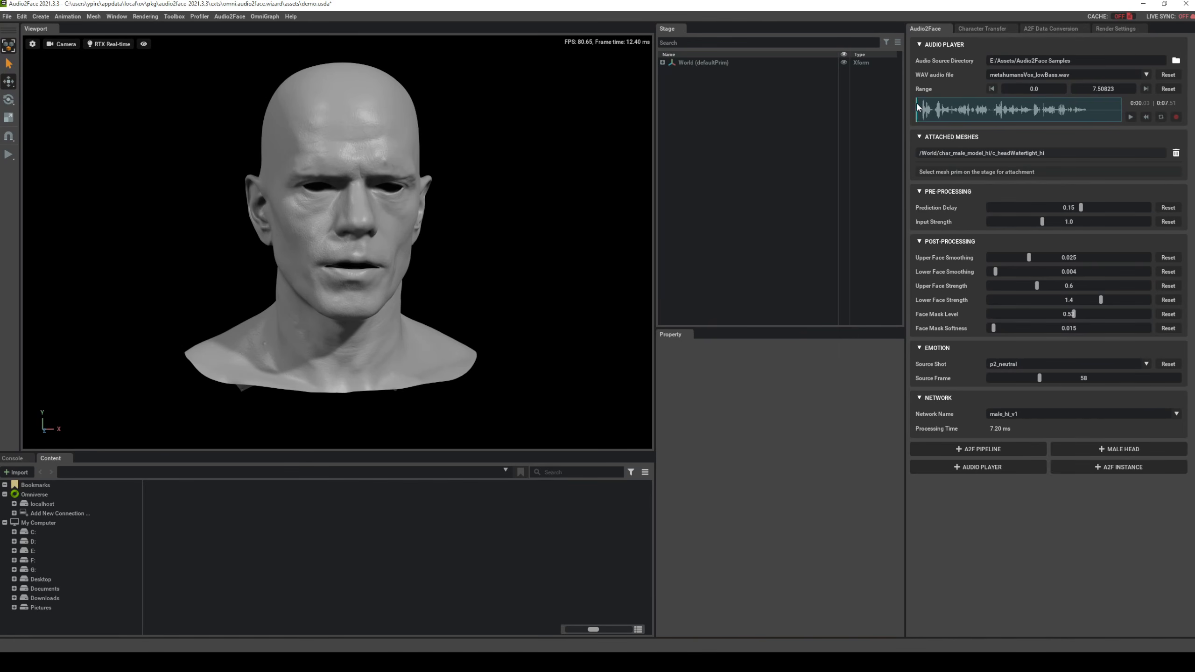
{"action": "key", "text": "space"}
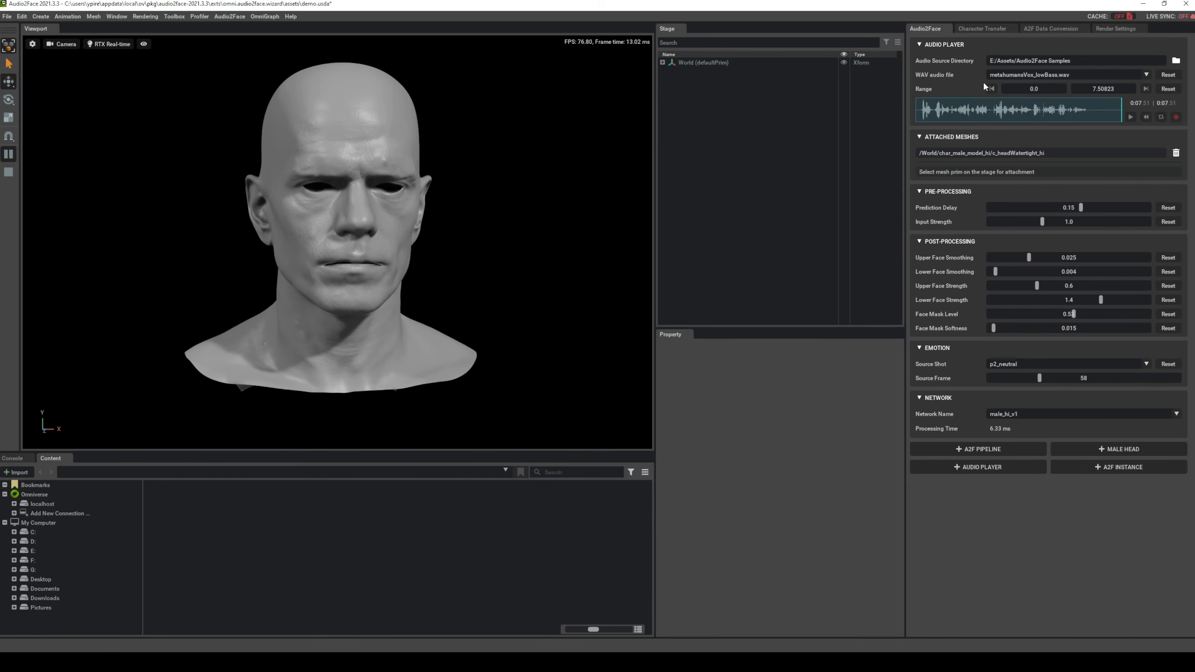
Try metahumansVox.wav and metahumansVox_eqd.wav as the audio file and play the clip to compare the lip sync
{"action": "left_click", "coordinate": [1146, 75]}
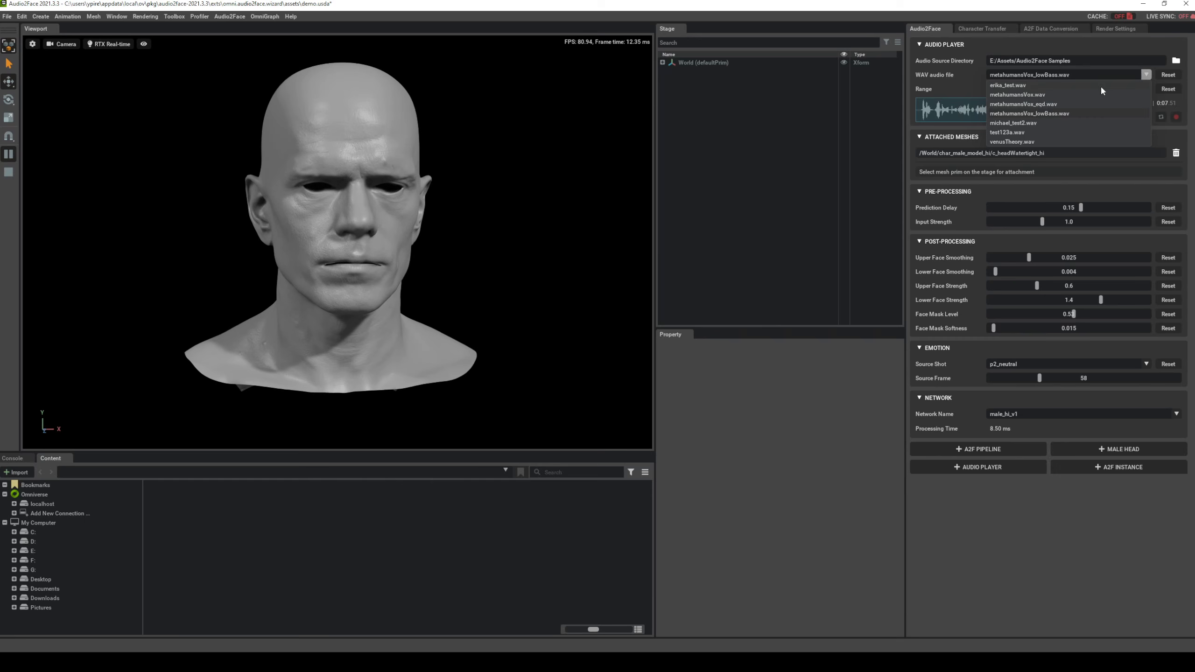
{"action": "left_click", "coordinate": [1054, 102]}
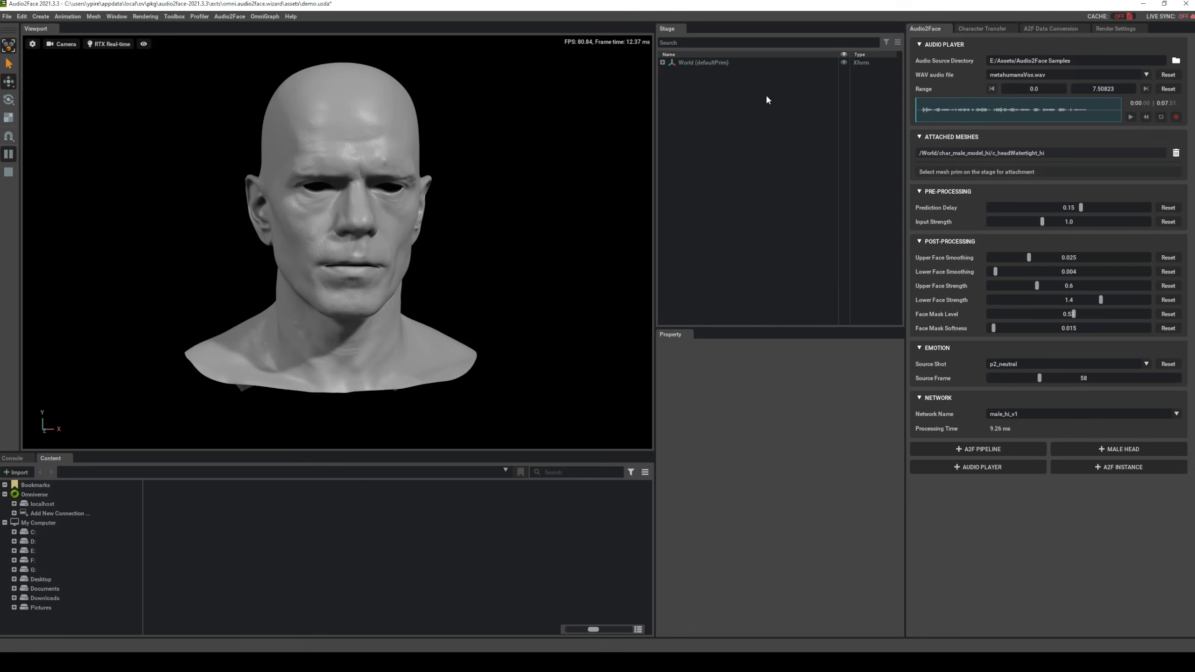
{"action": "left_click", "coordinate": [1131, 117]}
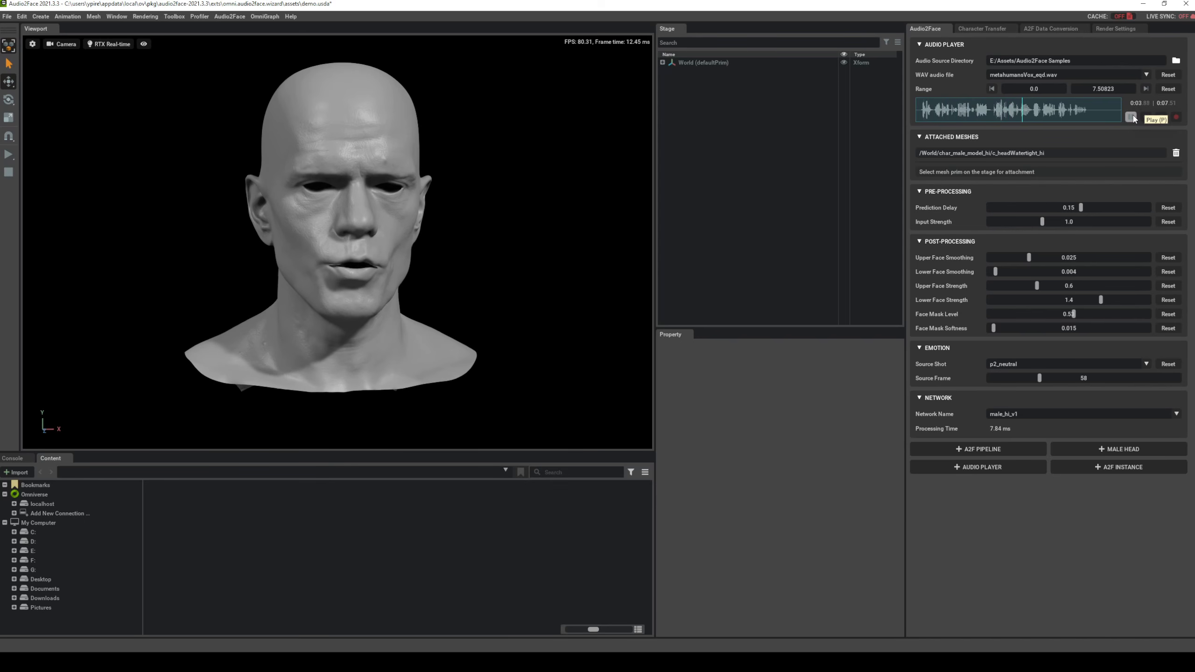
{"action": "left_click", "coordinate": [1131, 117]}
Set the audio file back to metahumansVox_lowBass.wav and preview the opening of the animation
{"action": "left_click", "coordinate": [1048, 77]}
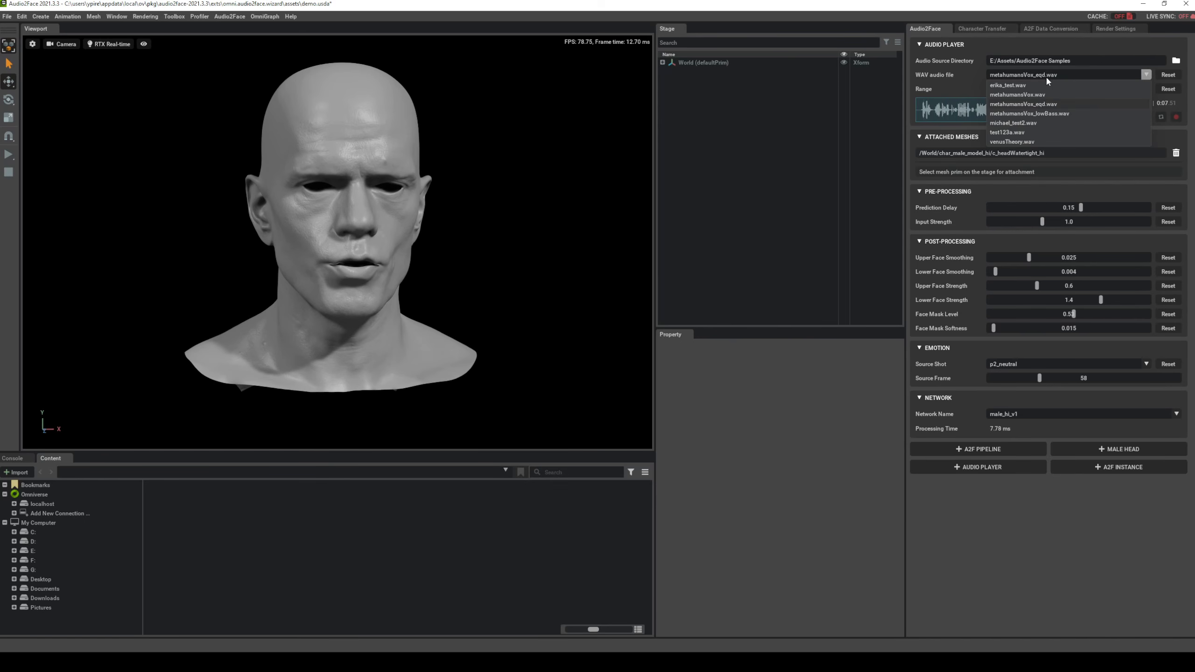
{"action": "left_click", "coordinate": [1049, 114]}
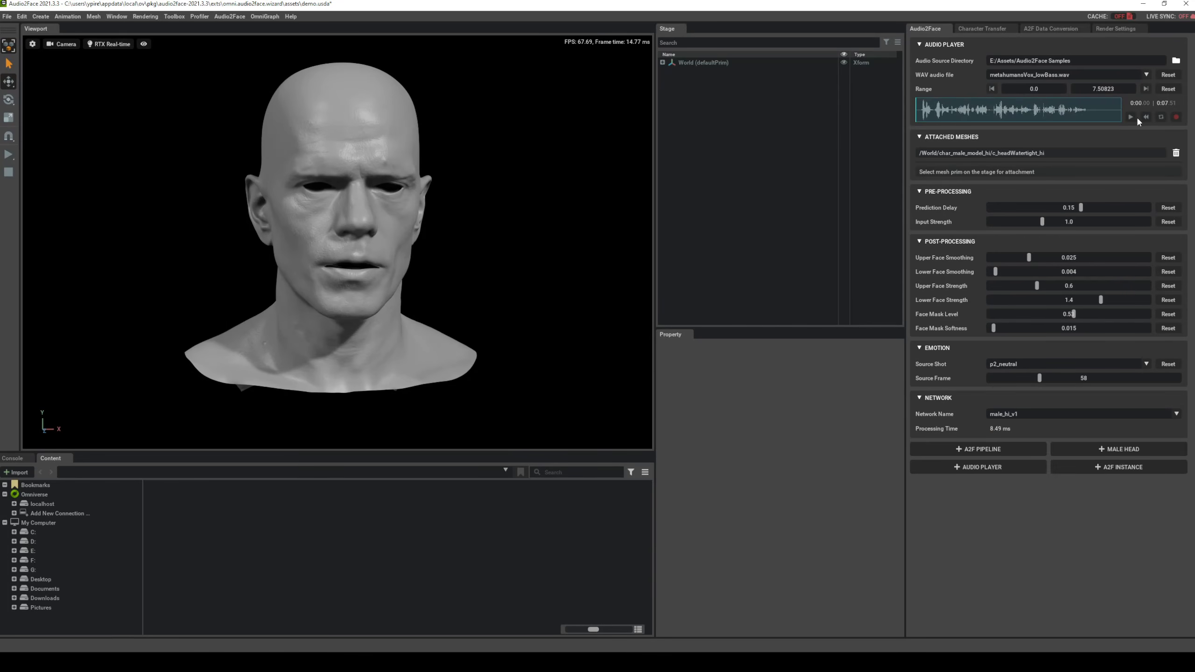
{"action": "left_click", "coordinate": [1130, 117]}
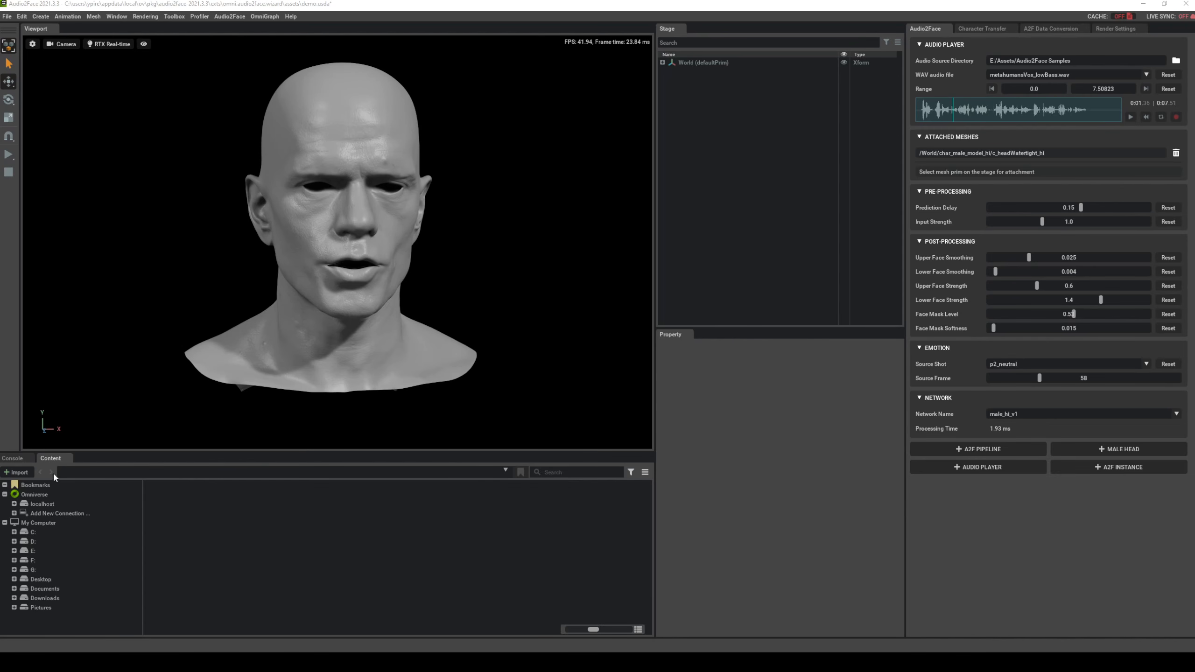
Browse localhost to NVIDIA/Assets/Audio2Face/Samples/blendshape_solve and add male_bs_46.usd to the stage
{"action": "left_click", "coordinate": [29, 505]}
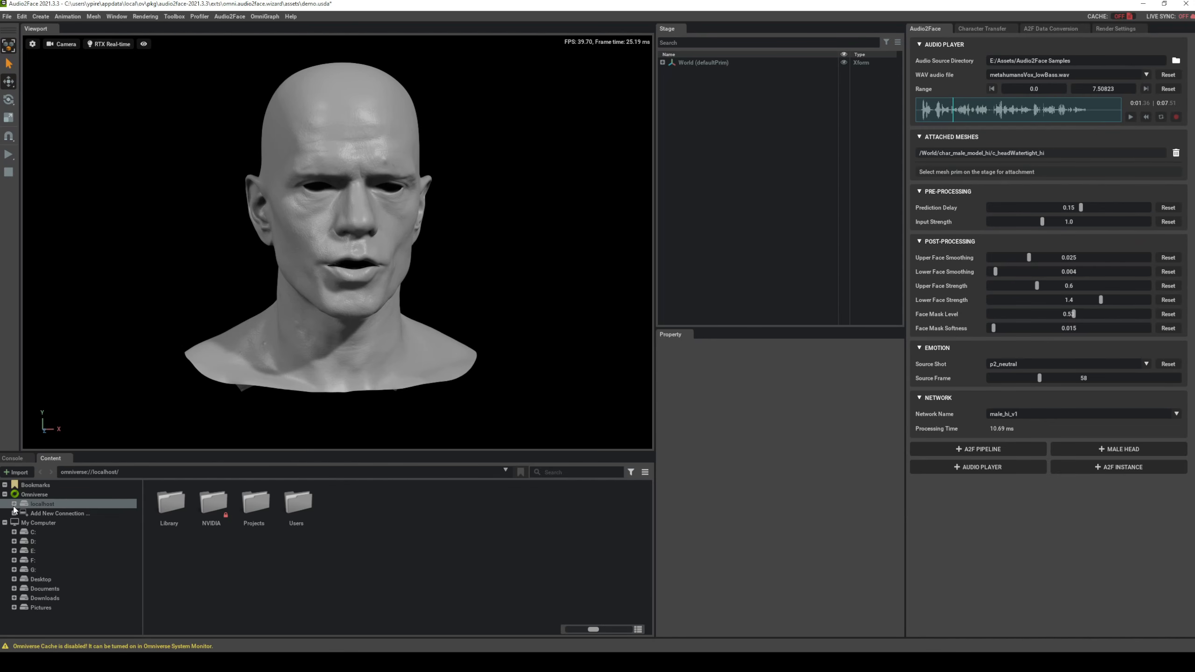
{"action": "double_click", "coordinate": [211, 509]}
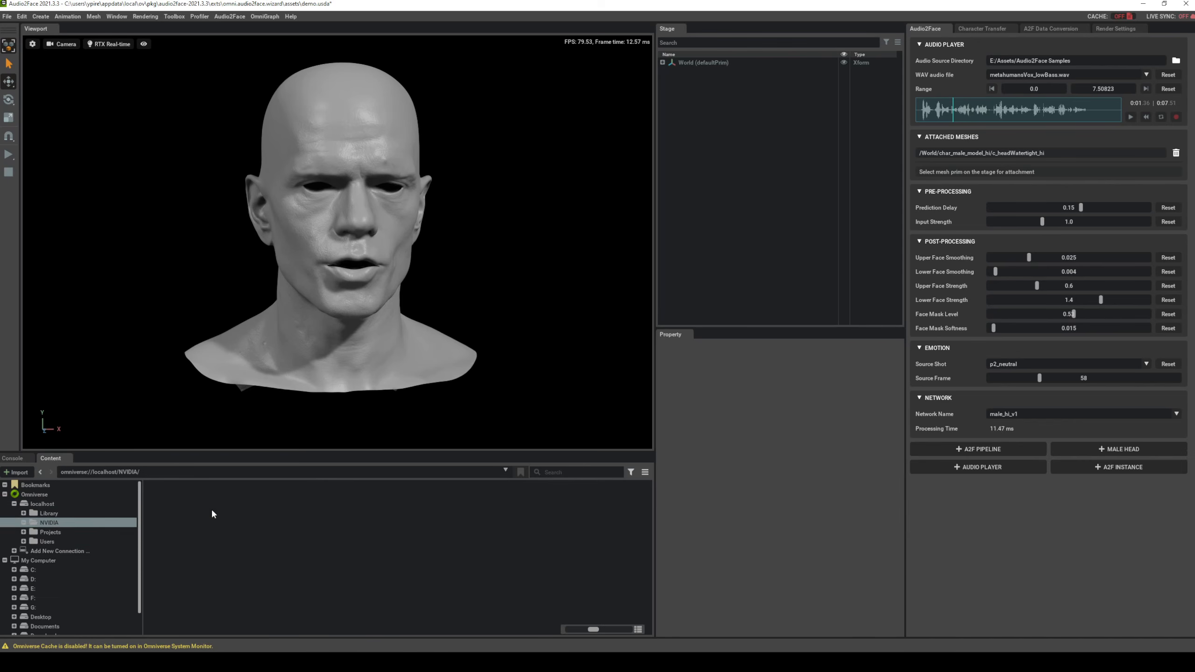
{"action": "double_click", "coordinate": [171, 506]}
{"action": "left_click", "coordinate": [204, 513]}
{"action": "double_click", "coordinate": [203, 513]}
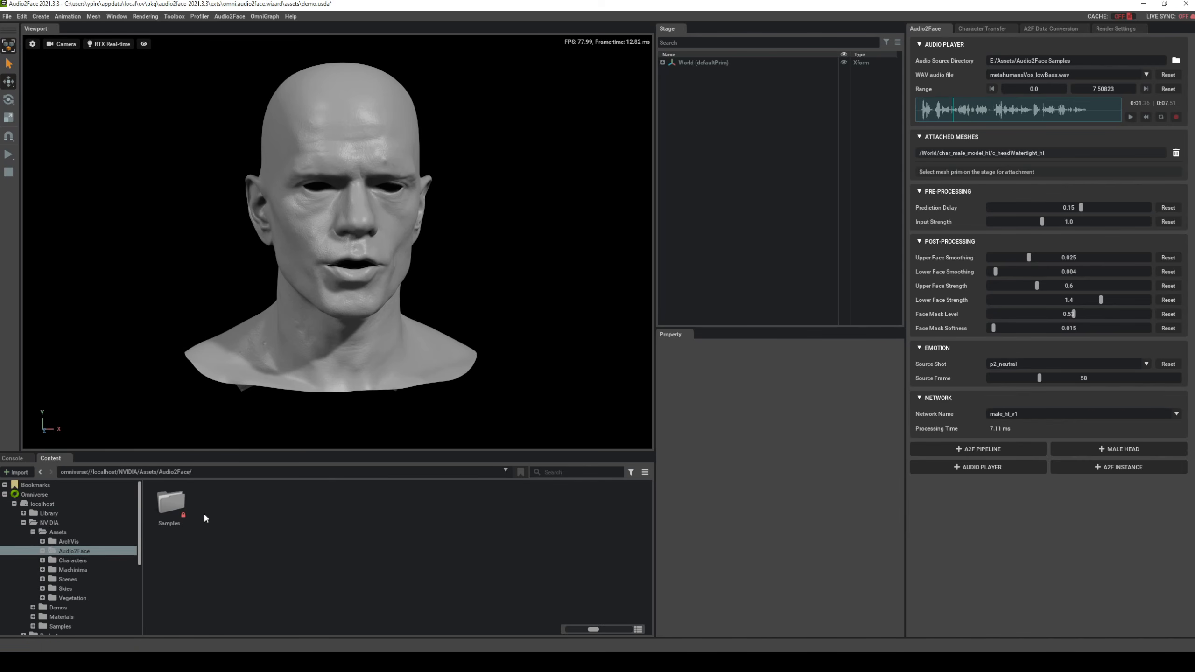
{"action": "double_click", "coordinate": [172, 508]}
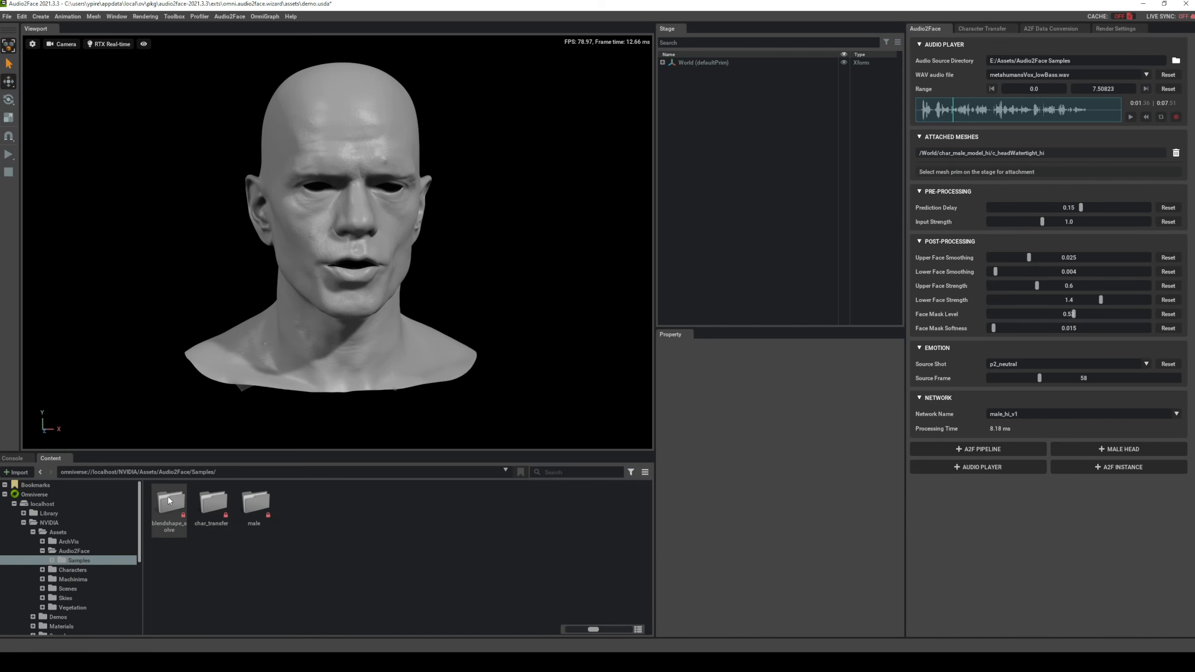
{"action": "double_click", "coordinate": [169, 499]}
{"action": "left_click", "coordinate": [218, 519]}
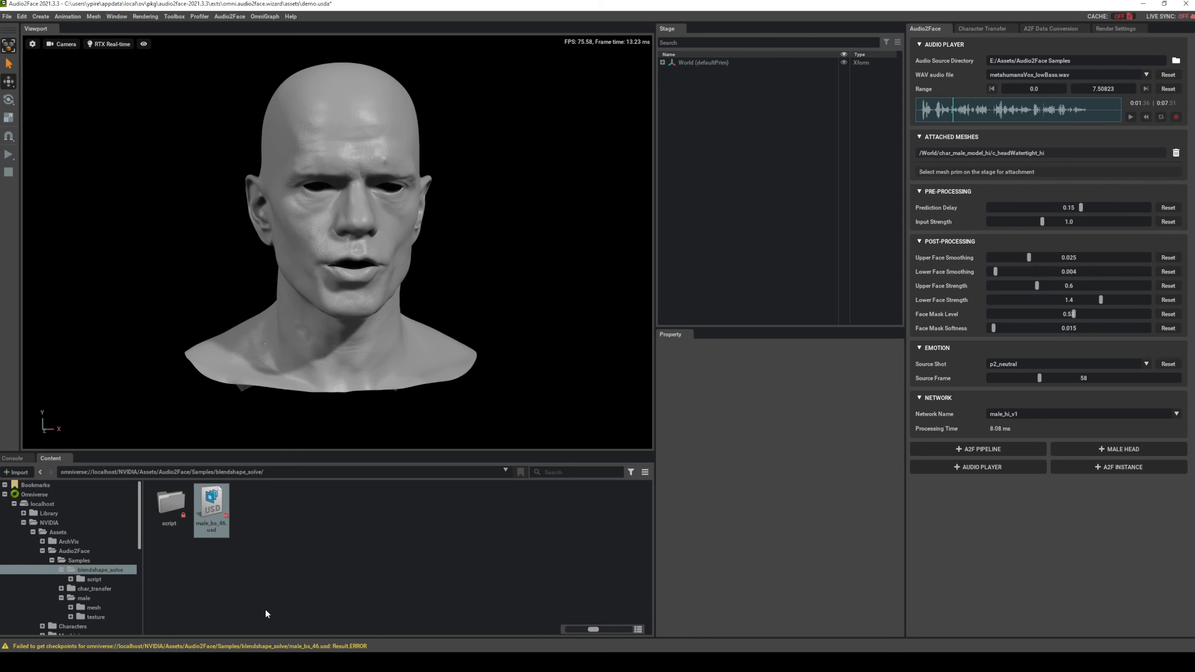
{"action": "left_click_drag", "start_coordinate": [206, 503], "coordinate": [743, 153]}
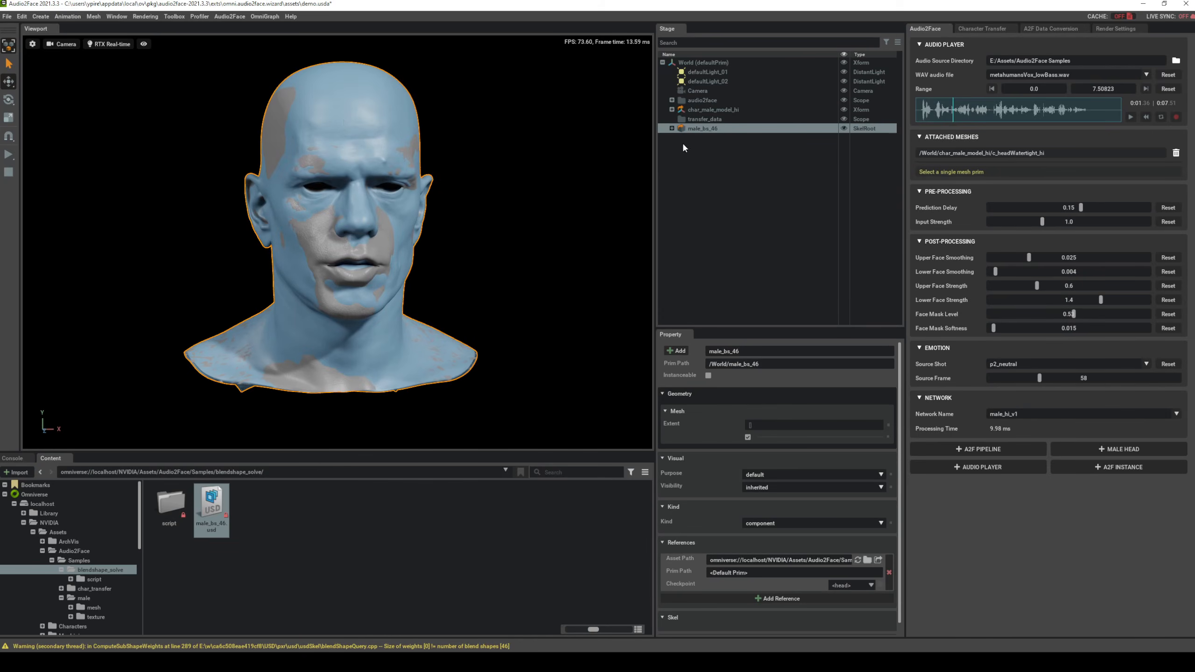
Move the neutral mesh of male_bs_46 sideways so it stands beside the original animated head
{"action": "left_click", "coordinate": [345, 119]}
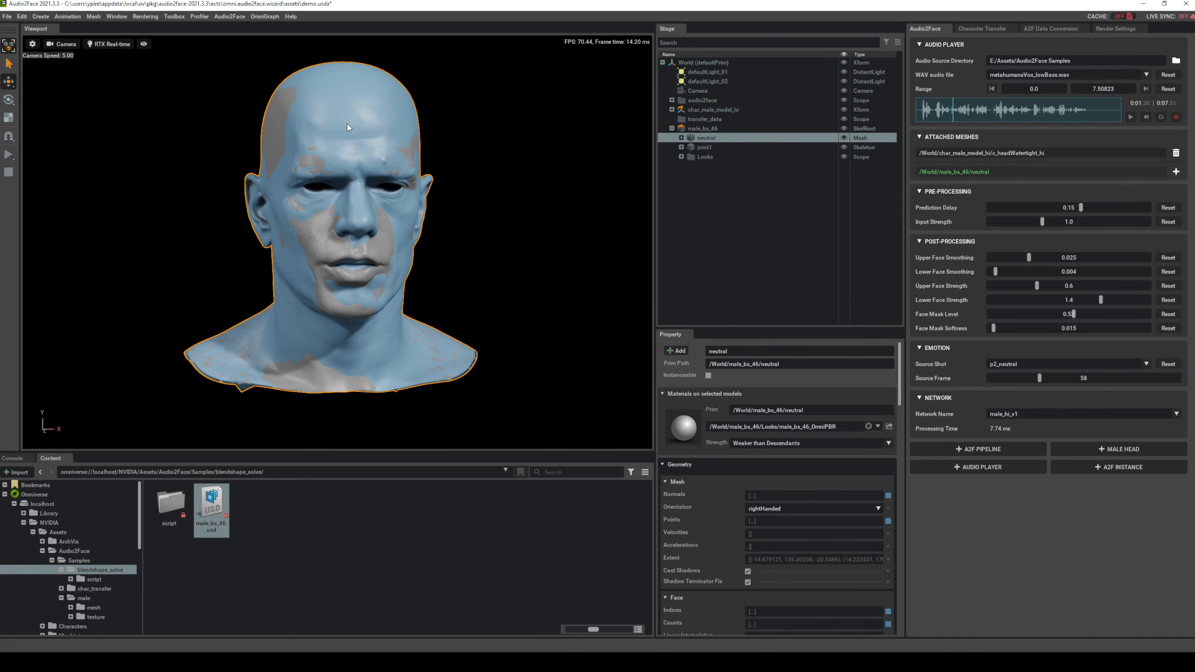
{"action": "scroll", "coordinate": [508, 272], "scroll_direction": "down", "scroll_amount": 10}
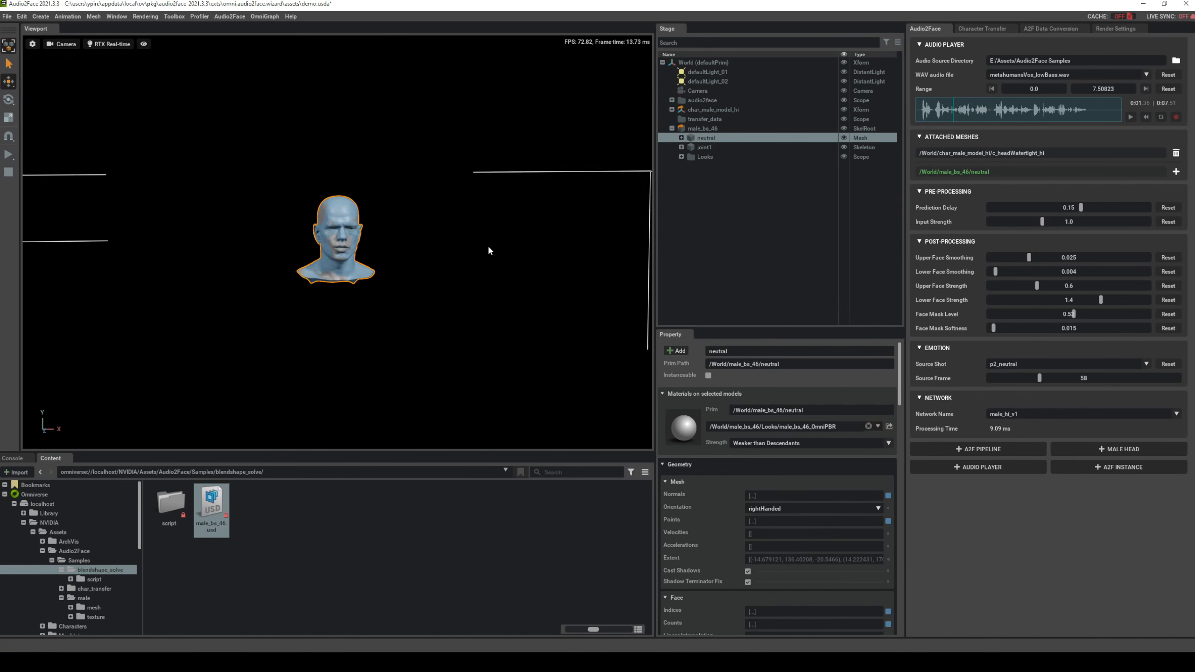
{"action": "left_click_drag", "start_coordinate": [486, 293], "coordinate": [415, 391], "text": "alt"}
{"action": "middle_click_drag", "start_coordinate": [414, 389], "coordinate": [461, 197]}
{"action": "left_click_drag", "start_coordinate": [401, 281], "coordinate": [469, 312]}
{"action": "left_click_drag", "start_coordinate": [402, 162], "coordinate": [348, 224], "text": "alt"}
{"action": "right_click_drag", "start_coordinate": [349, 224], "coordinate": [1190, 509], "text": "alt"}
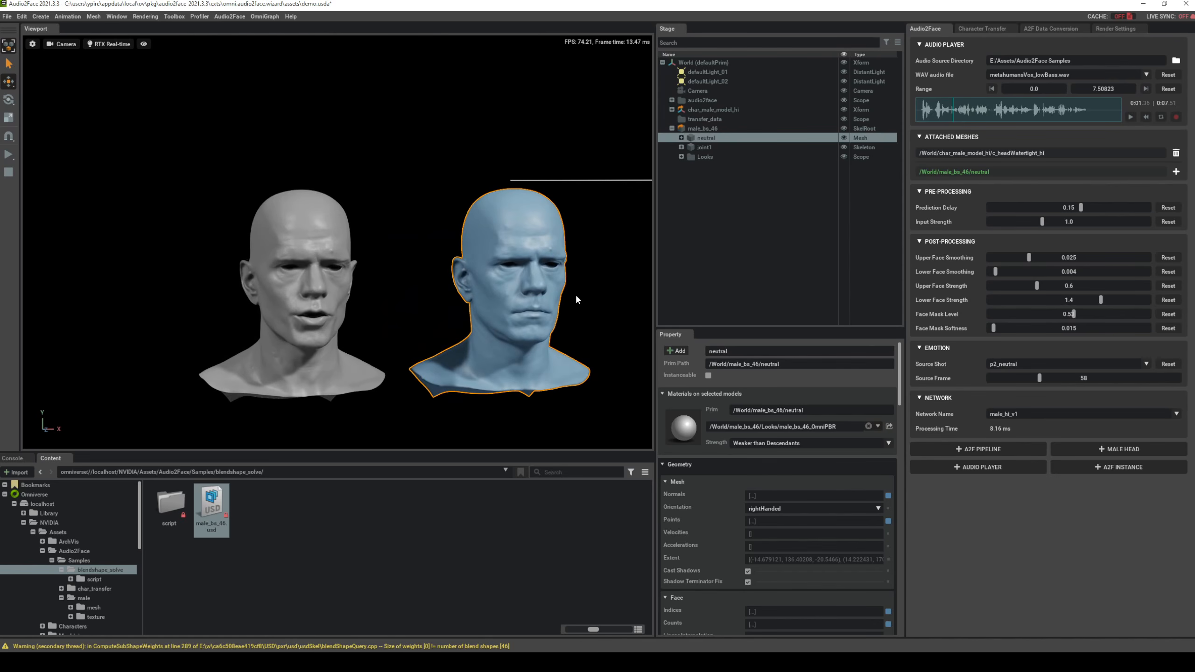
{"action": "middle_click_drag", "start_coordinate": [320, 219], "coordinate": [305, 175]}
{"action": "right_click_drag", "start_coordinate": [503, 198], "coordinate": [566, 269], "text": "alt"}
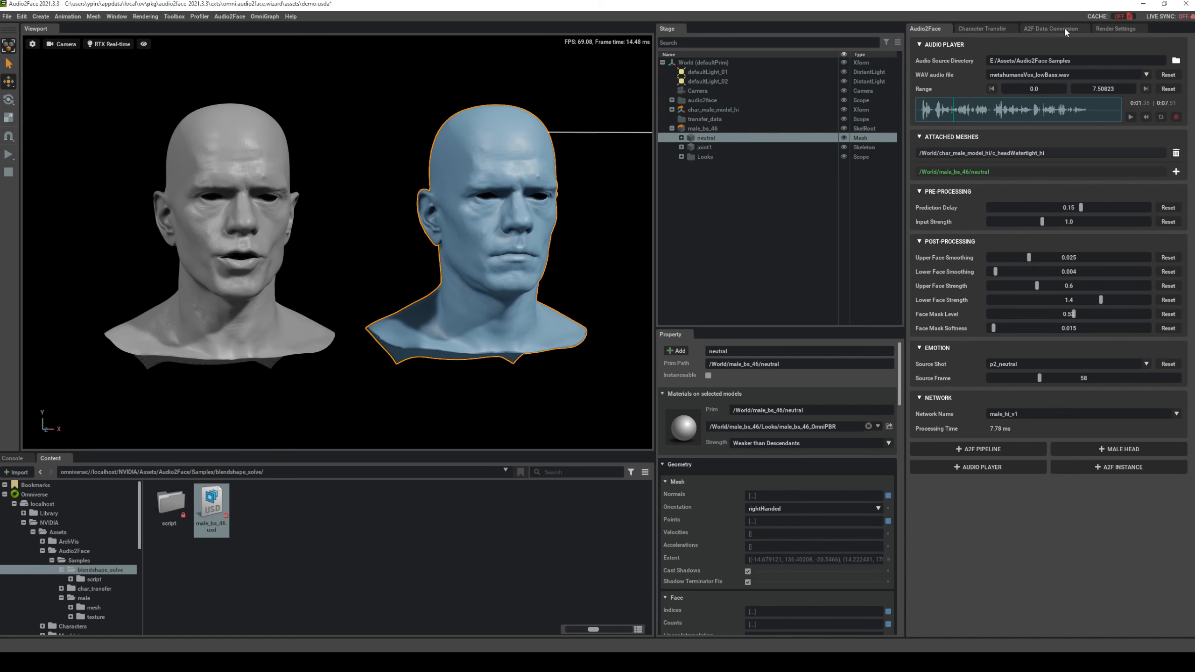
In the A2F data conversion settings, set the export directory to the a2fexports/tutorial folder and the playback rate to 24 FPS
{"action": "left_click", "coordinate": [1049, 28]}
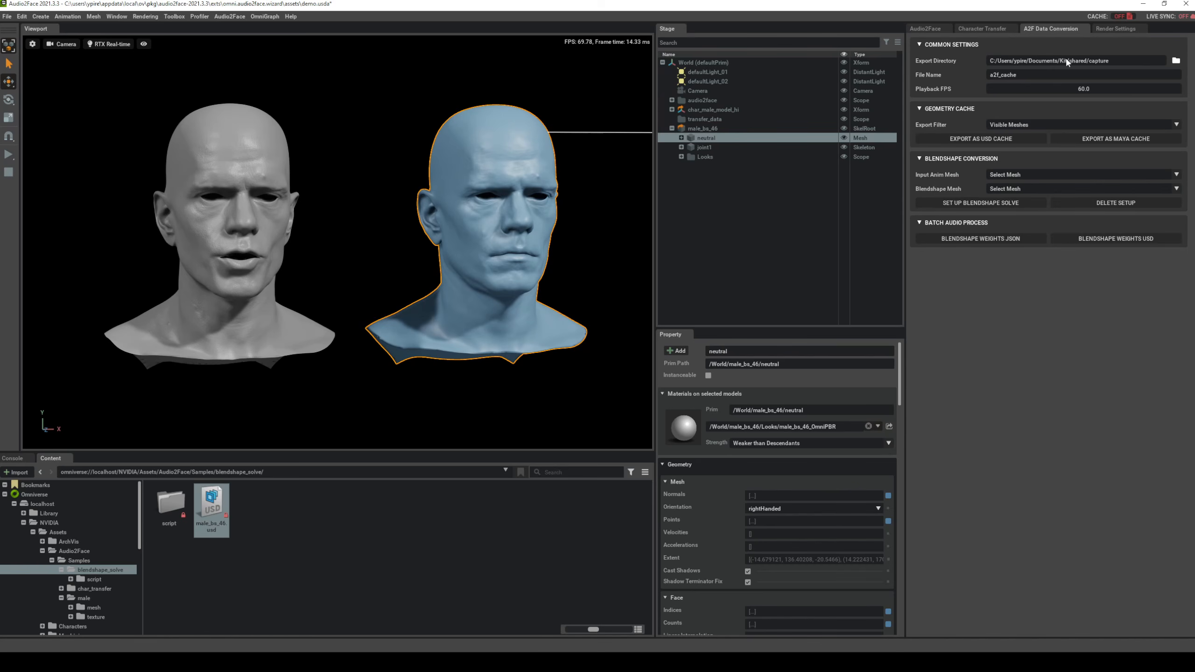
{"action": "left_click", "coordinate": [1176, 60]}
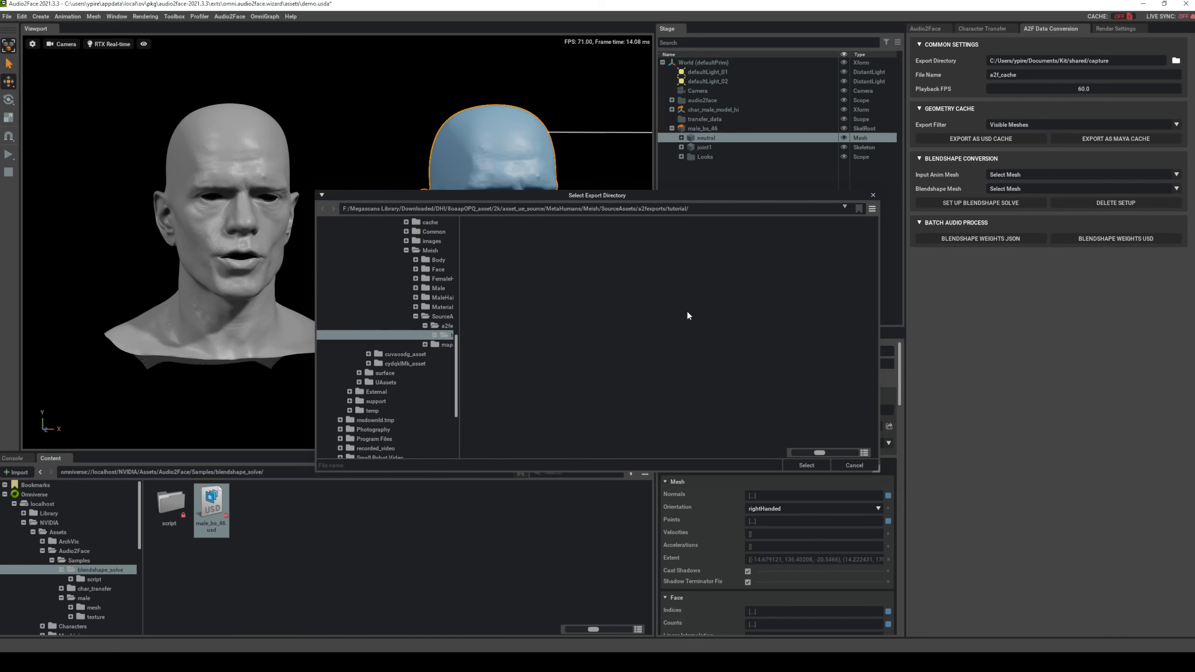
{"action": "left_click", "coordinate": [815, 465]}
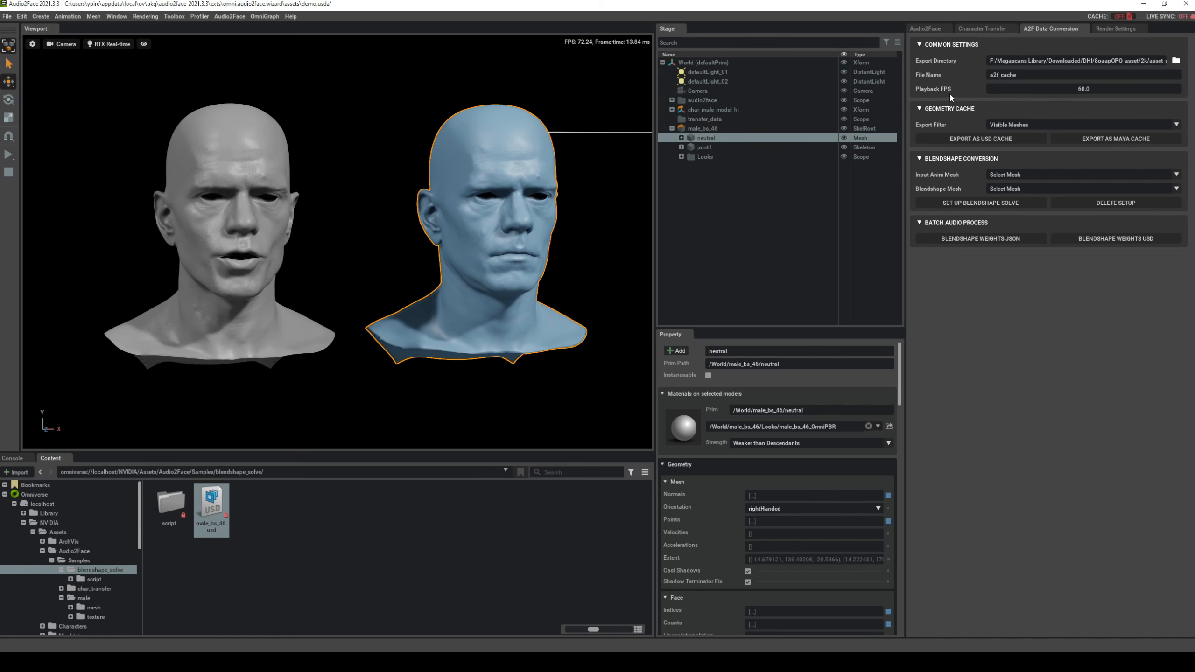
{"action": "double_click", "coordinate": [1090, 91]}
{"action": "type", "text": "24"}
{"action": "key", "text": "Return"}
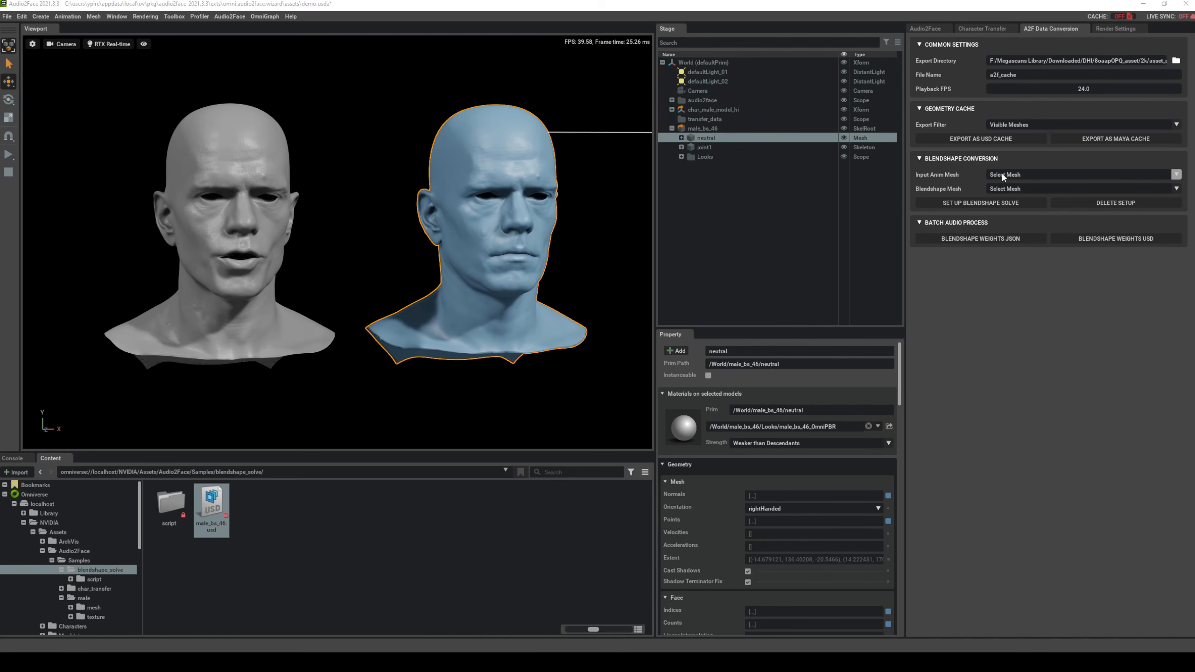
For the blendshape conversion, choose /World/char_male_model_hi/c_headWatertight_hi as input anim mesh and /World/male_bs_46/neutral as blendshape mesh
{"action": "left_click", "coordinate": [1015, 177]}
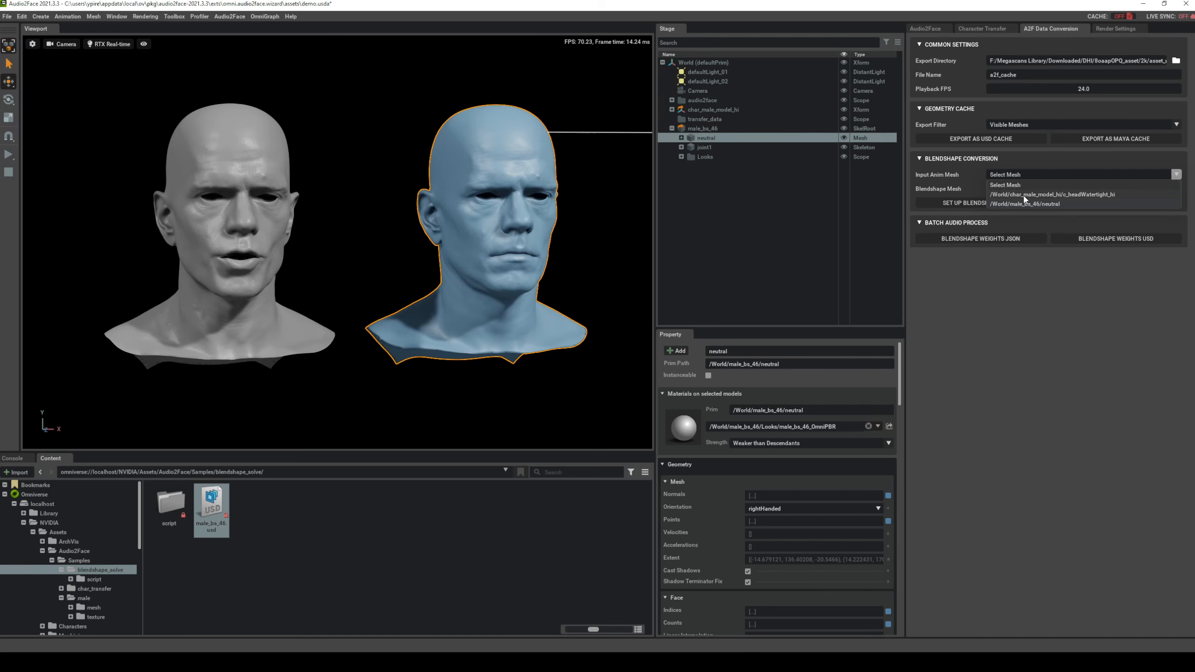
{"action": "left_click", "coordinate": [1072, 194]}
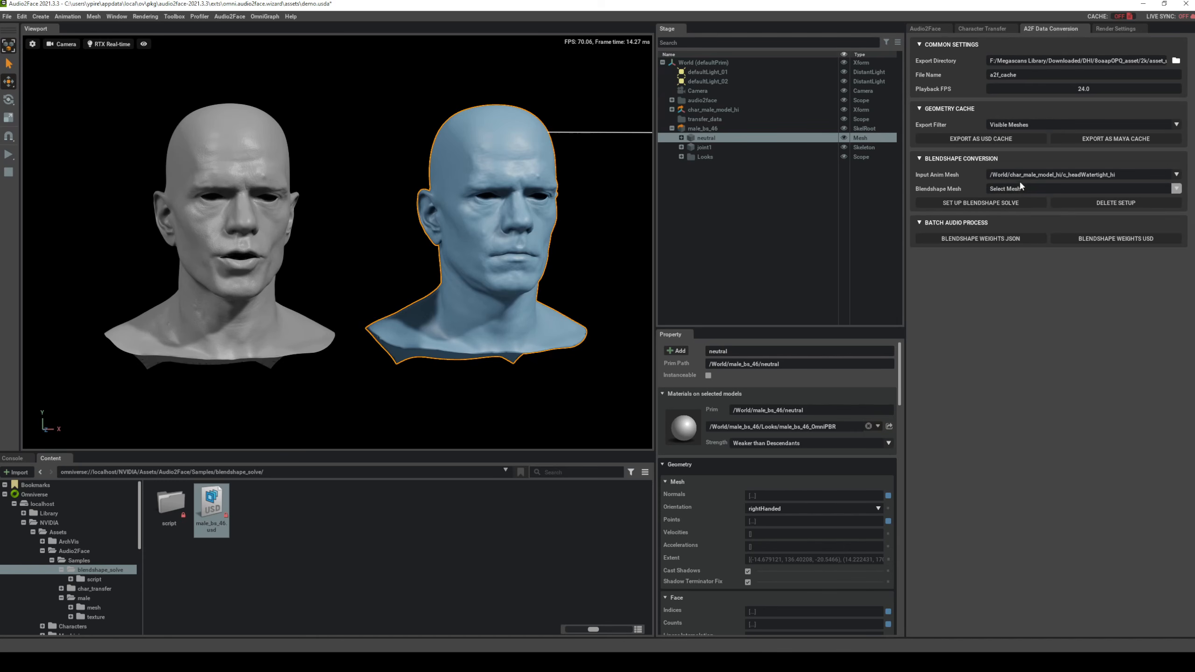
{"action": "left_click", "coordinate": [1013, 188]}
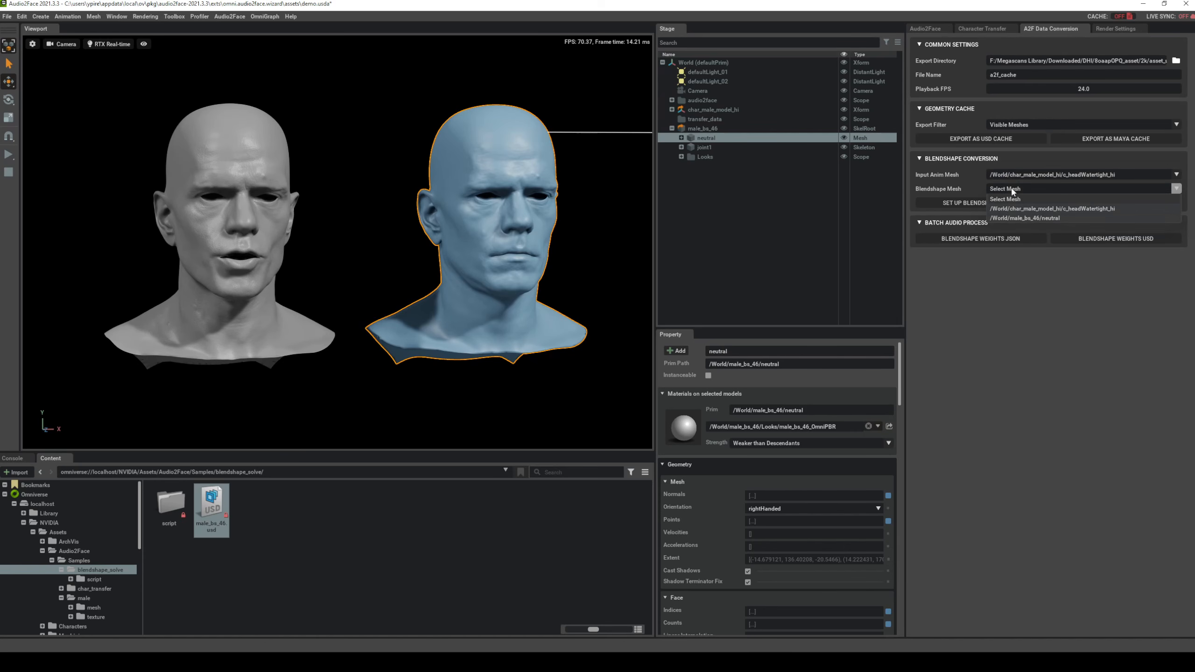
{"action": "left_click", "coordinate": [1048, 218]}
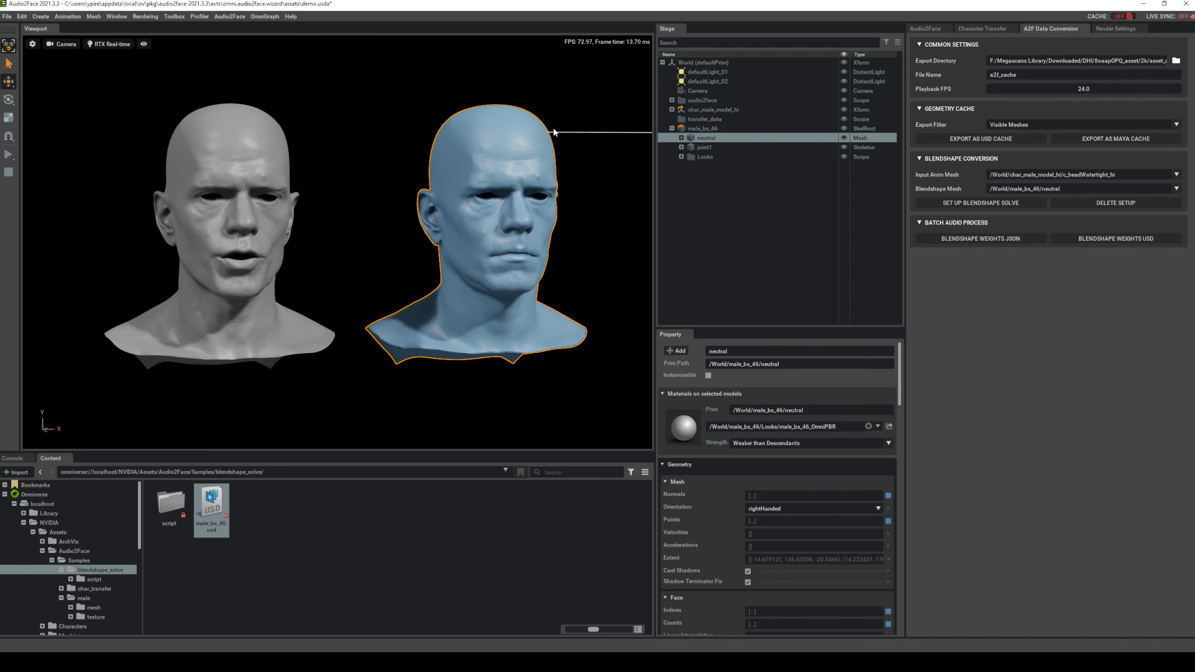
Set up the blendshape solve, export the blendshape weights as JSON, and check for the a2f_cache file in the tutorial folder
{"action": "left_click", "coordinate": [1006, 204]}
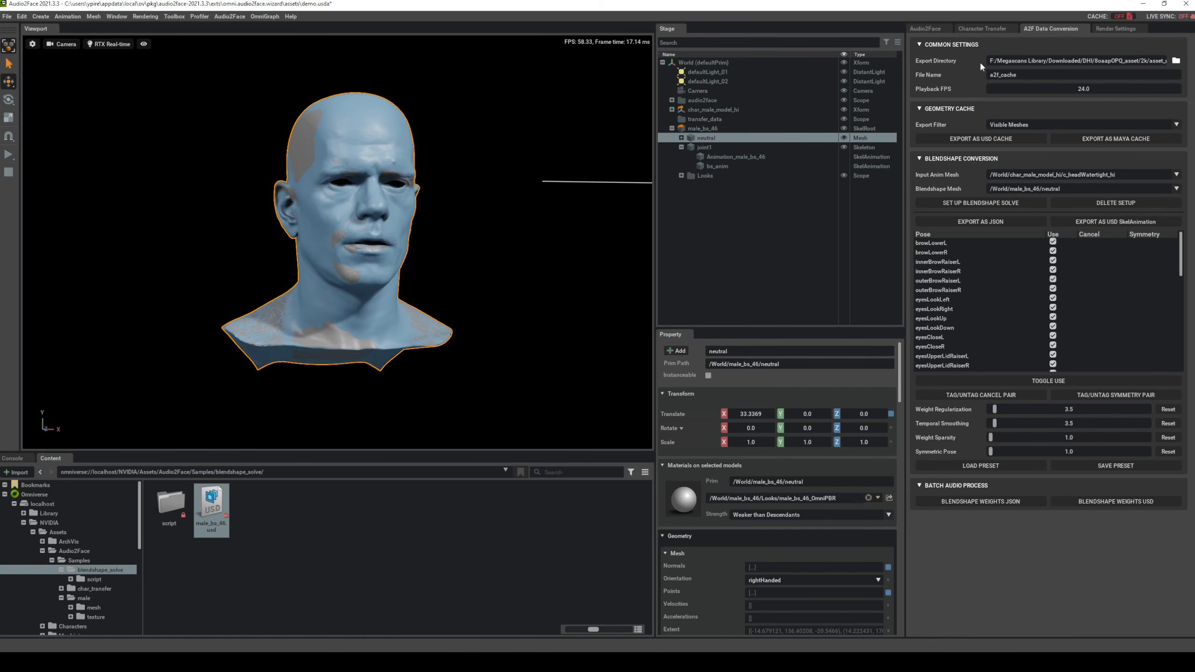
{"action": "left_click", "coordinate": [973, 222]}
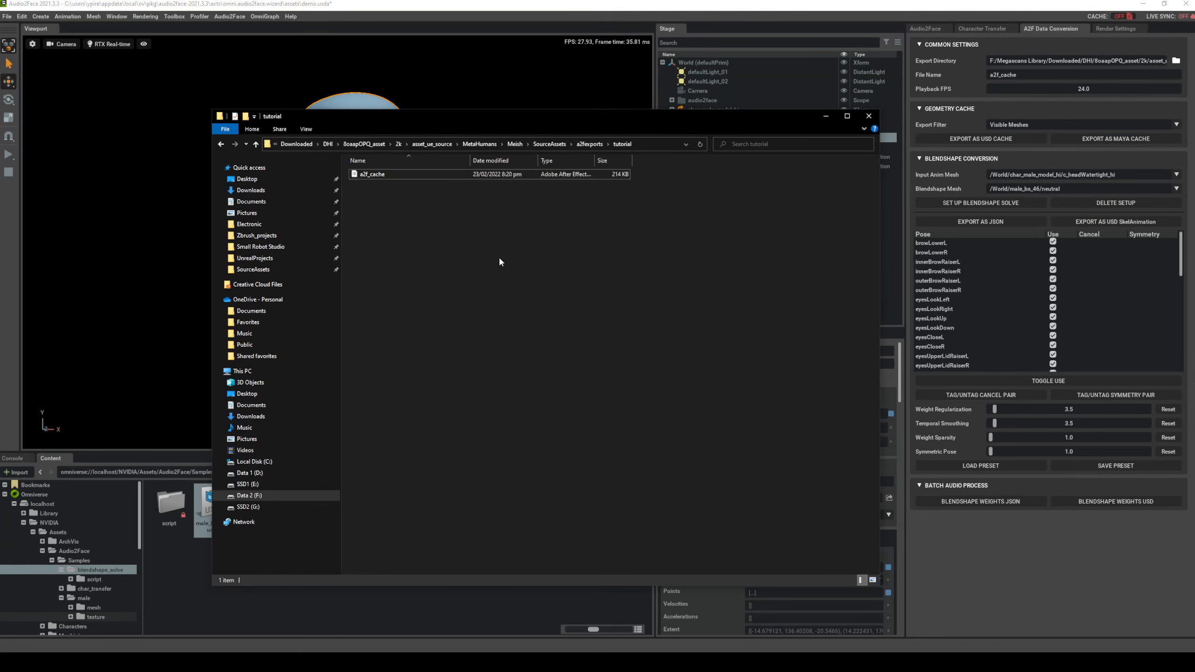
{"action": "left_click", "coordinate": [413, 175]}
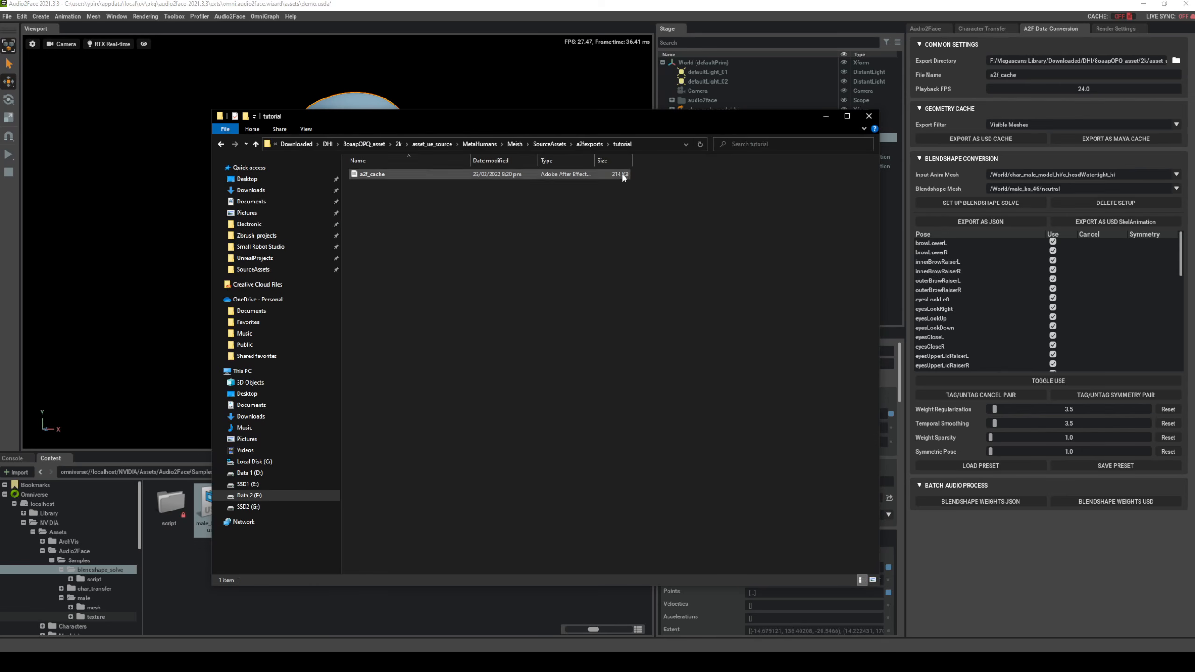
{"action": "left_click", "coordinate": [827, 113]}
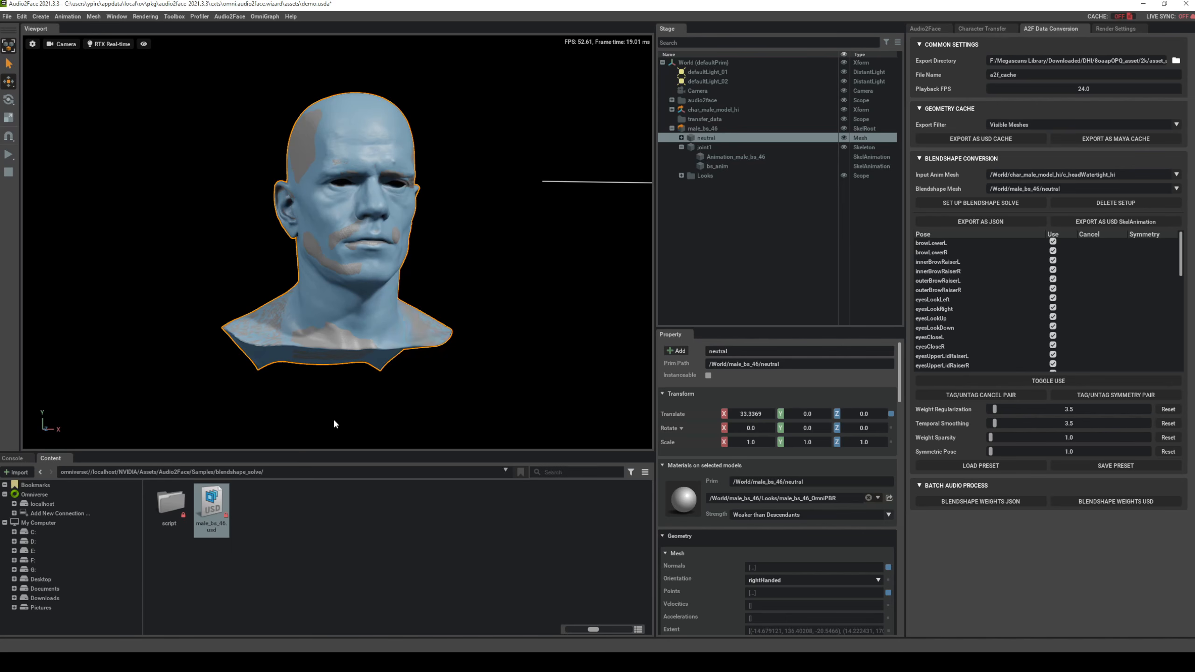
Browse localhost to NVIDIA/Assets/Audio2Face/Samples/blendshape_solve/script and show its files as a list
{"action": "left_click", "coordinate": [41, 504]}
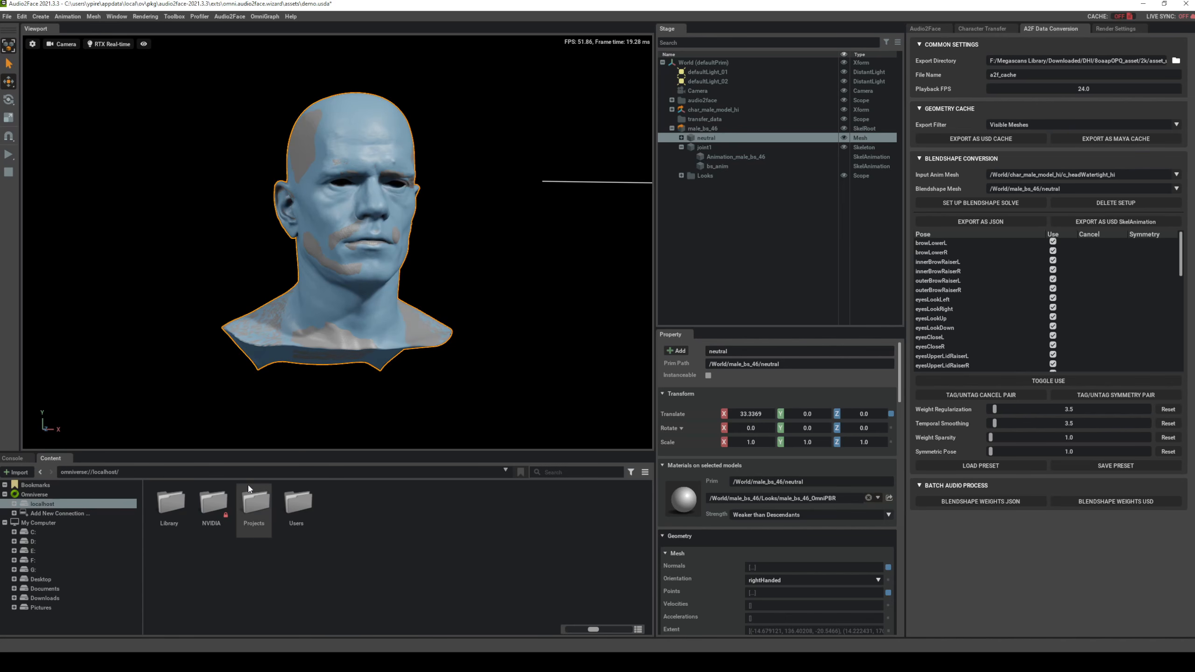
{"action": "double_click", "coordinate": [213, 503]}
{"action": "double_click", "coordinate": [179, 510]}
{"action": "double_click", "coordinate": [212, 498]}
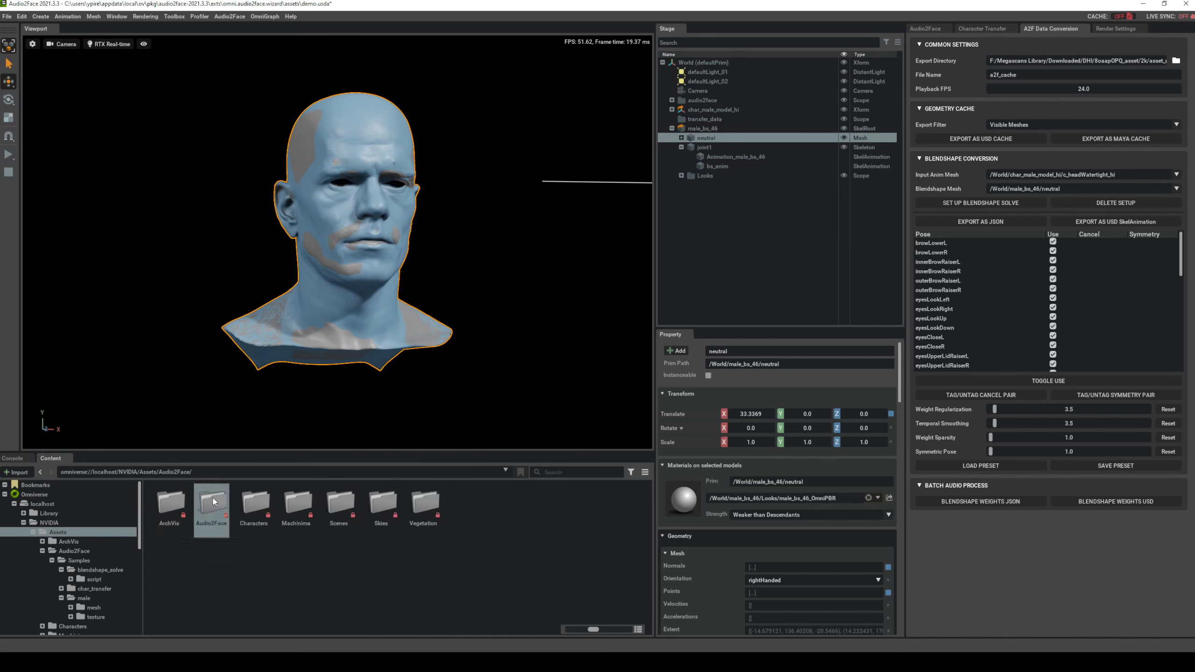
{"action": "double_click", "coordinate": [170, 503]}
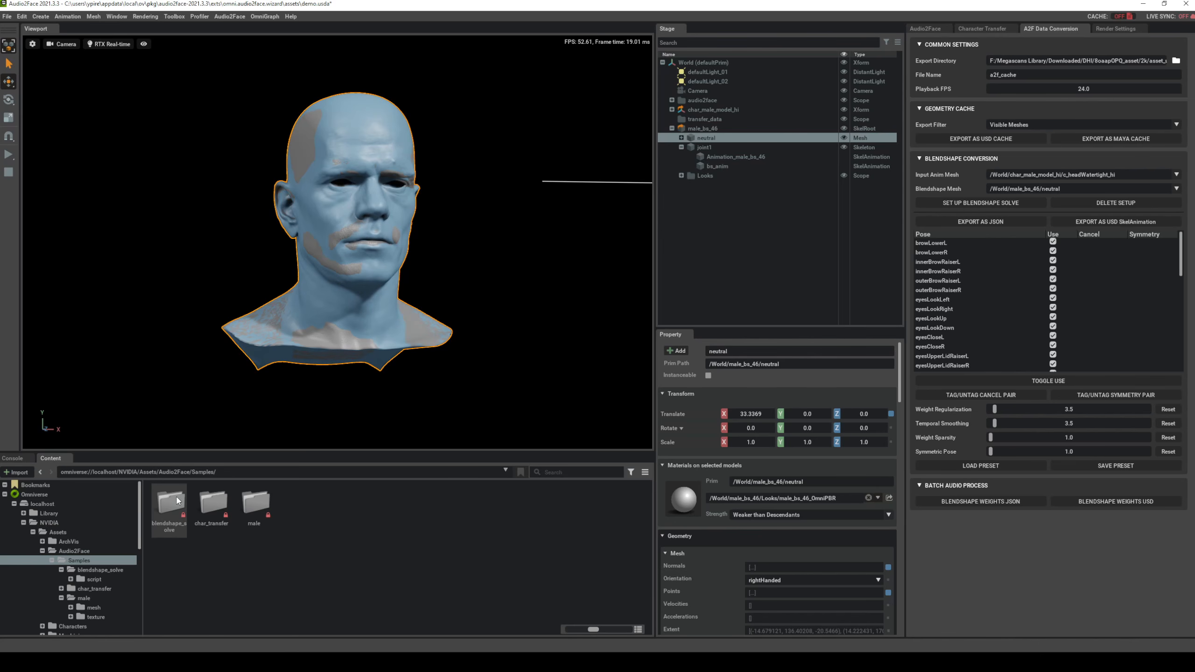
{"action": "double_click", "coordinate": [170, 504]}
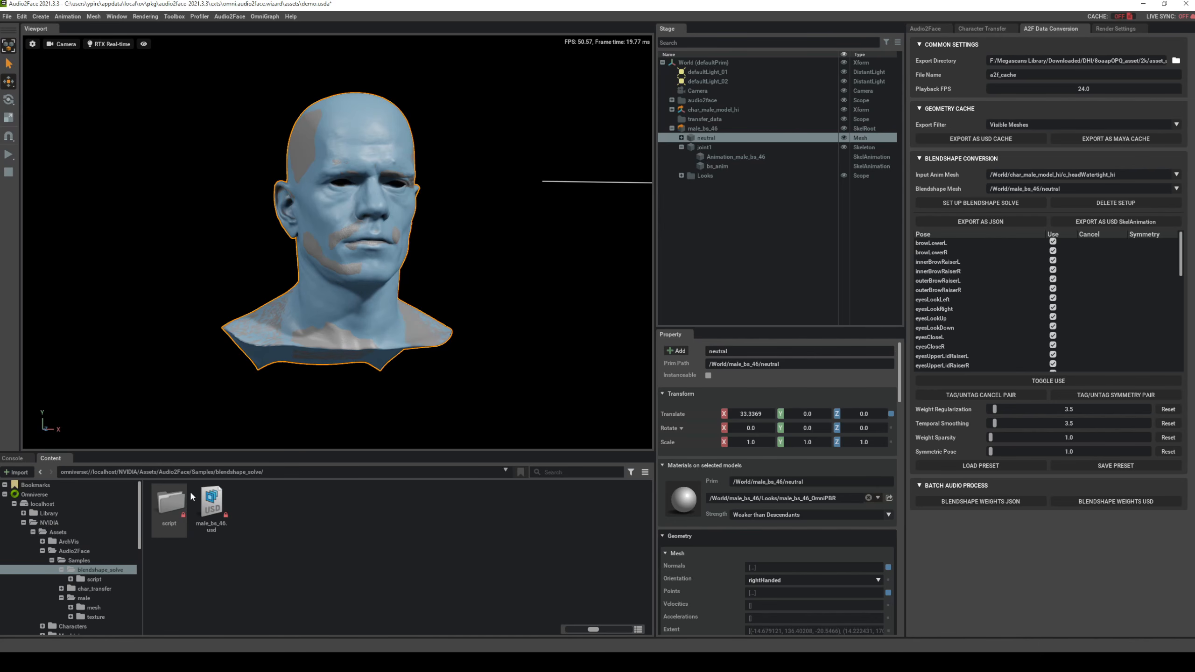
{"action": "double_click", "coordinate": [170, 508]}
{"action": "left_click_drag", "start_coordinate": [592, 629], "coordinate": [571, 629]}
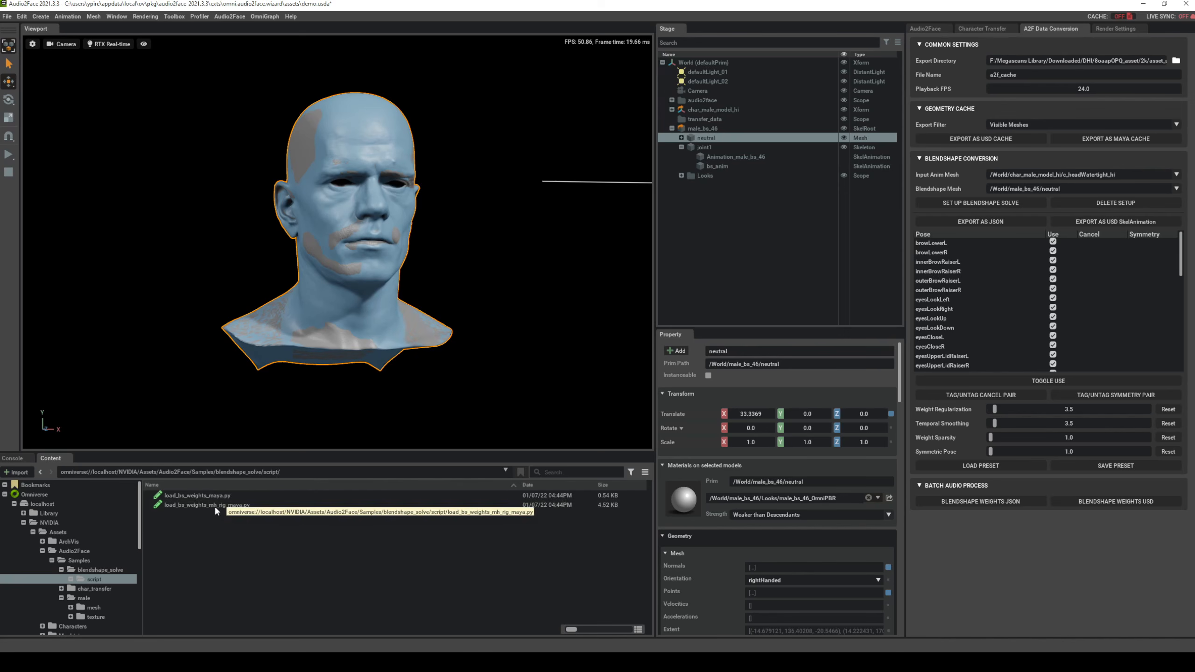
Download load_bs_weights_mh_rig_maya.py to the a2fexports/tutorial folder
{"action": "left_click", "coordinate": [182, 507]}
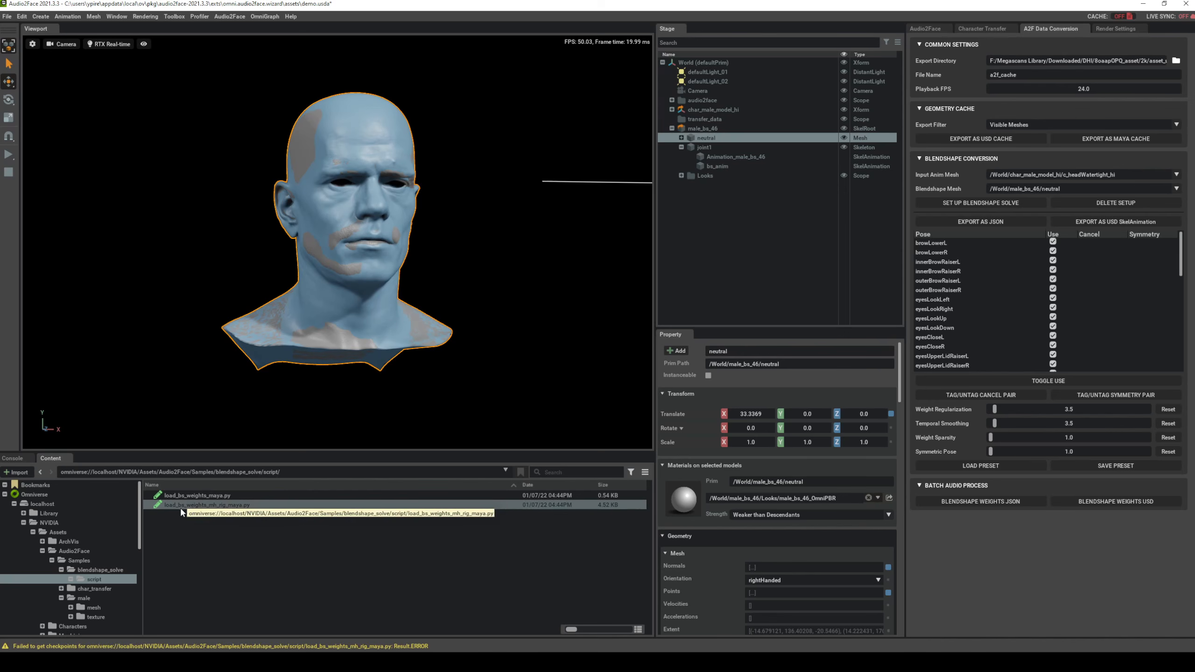
{"action": "right_click", "coordinate": [232, 506]}
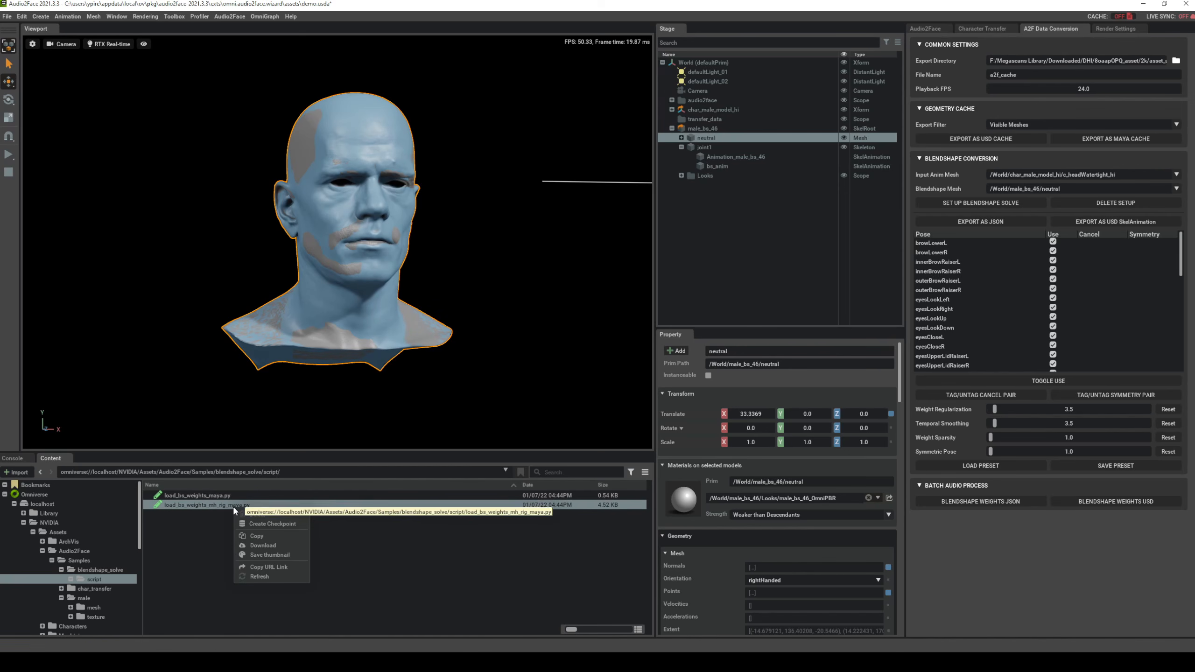
{"action": "left_click", "coordinate": [292, 546]}
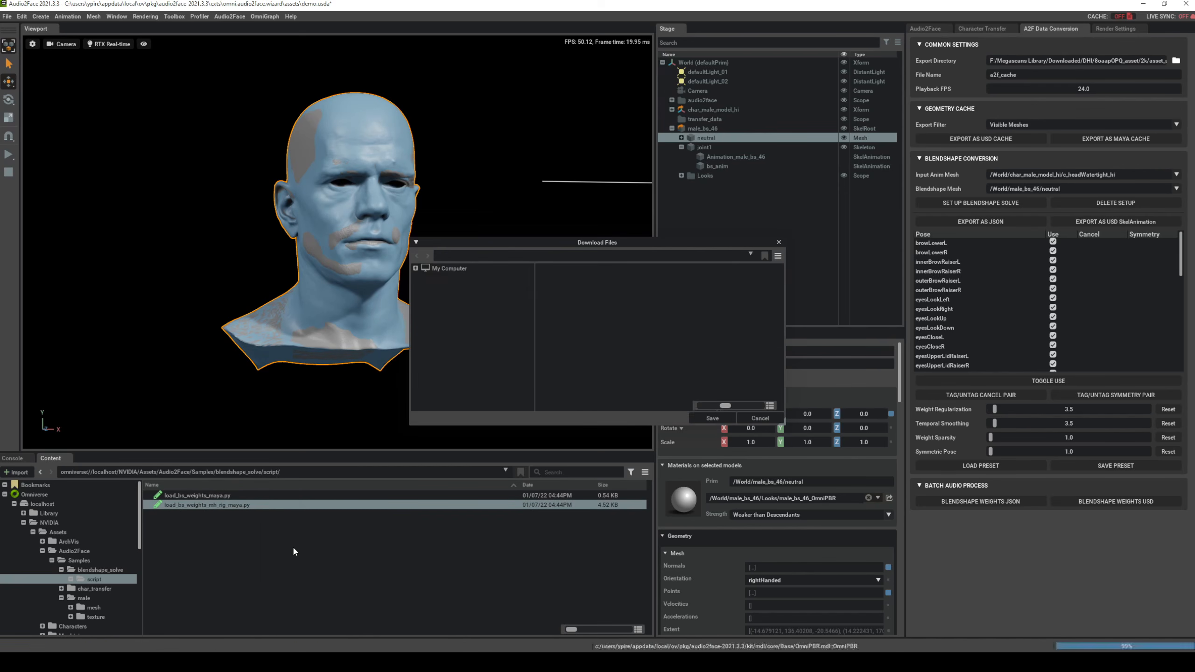
{"action": "left_click", "coordinate": [607, 255]}
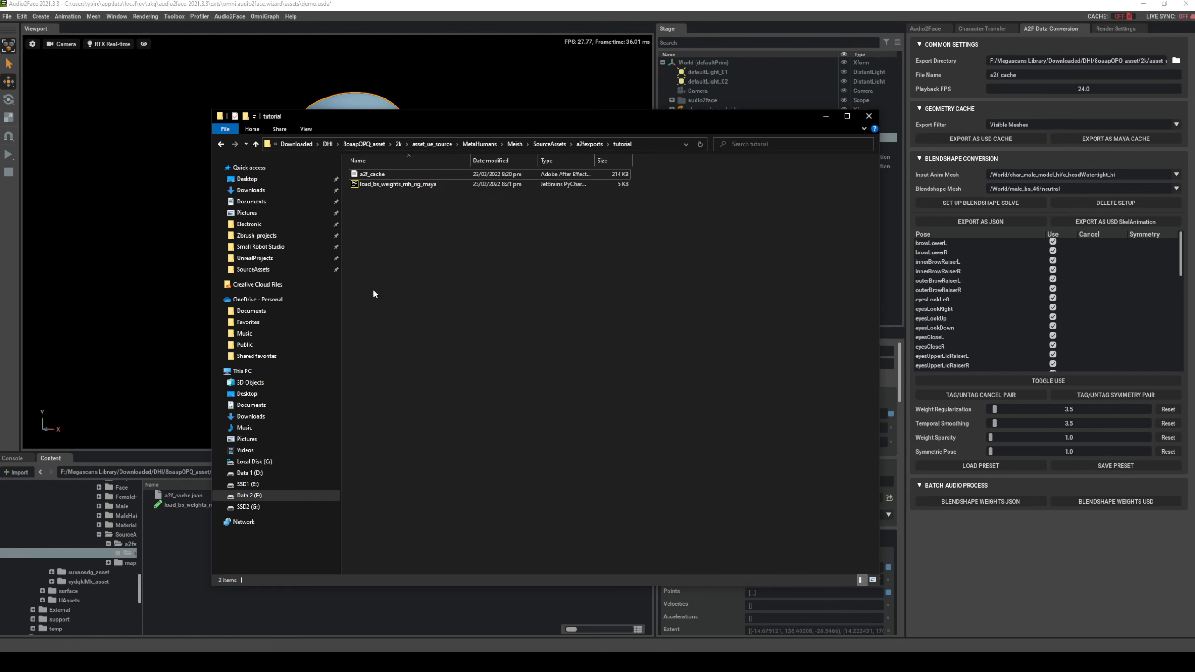
Open the downloaded load_bs_weights_mh_rig_maya script from the tutorial folder in Notepad++
{"action": "left_click", "coordinate": [362, 186]}
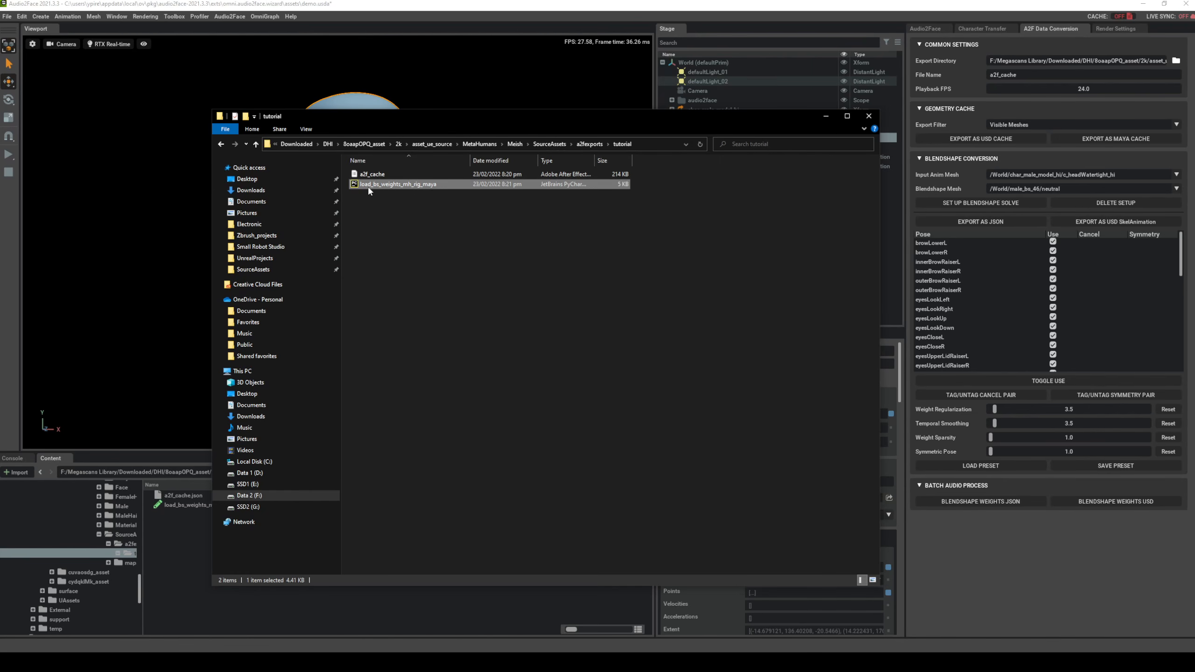
{"action": "right_click", "coordinate": [417, 183]}
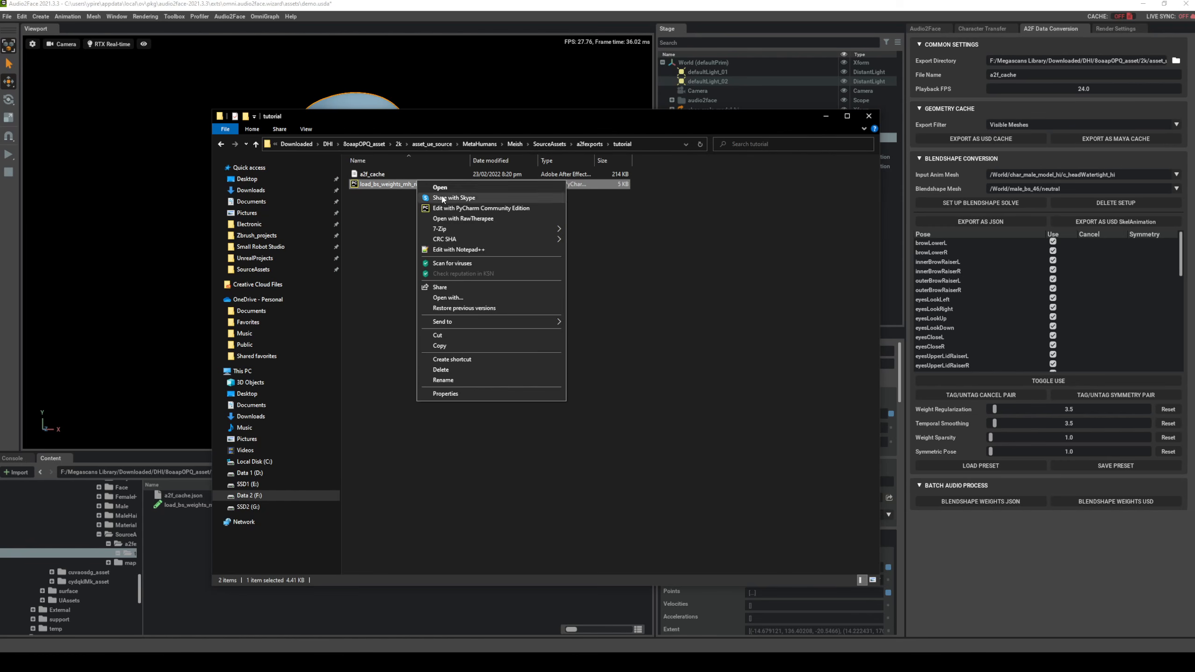
{"action": "left_click", "coordinate": [464, 250]}
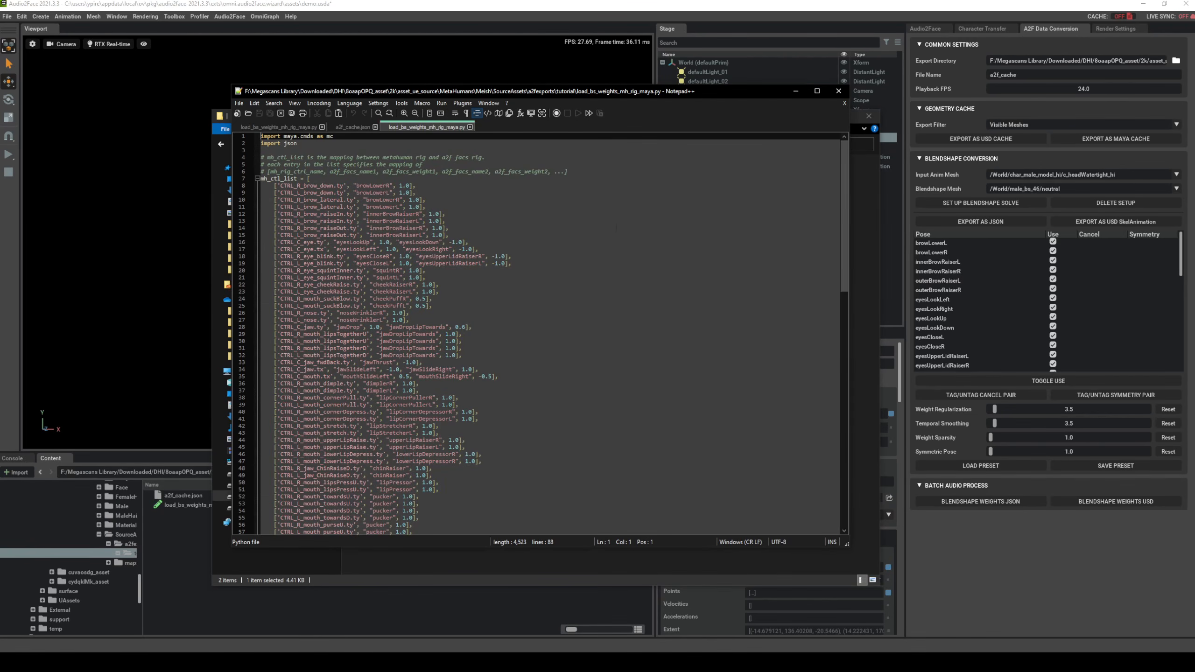
Copy the tutorial folder's path from File Explorer and paste it over the JSON file path in line 70 of the script
{"action": "left_click_drag", "start_coordinate": [846, 160], "coordinate": [842, 272]}
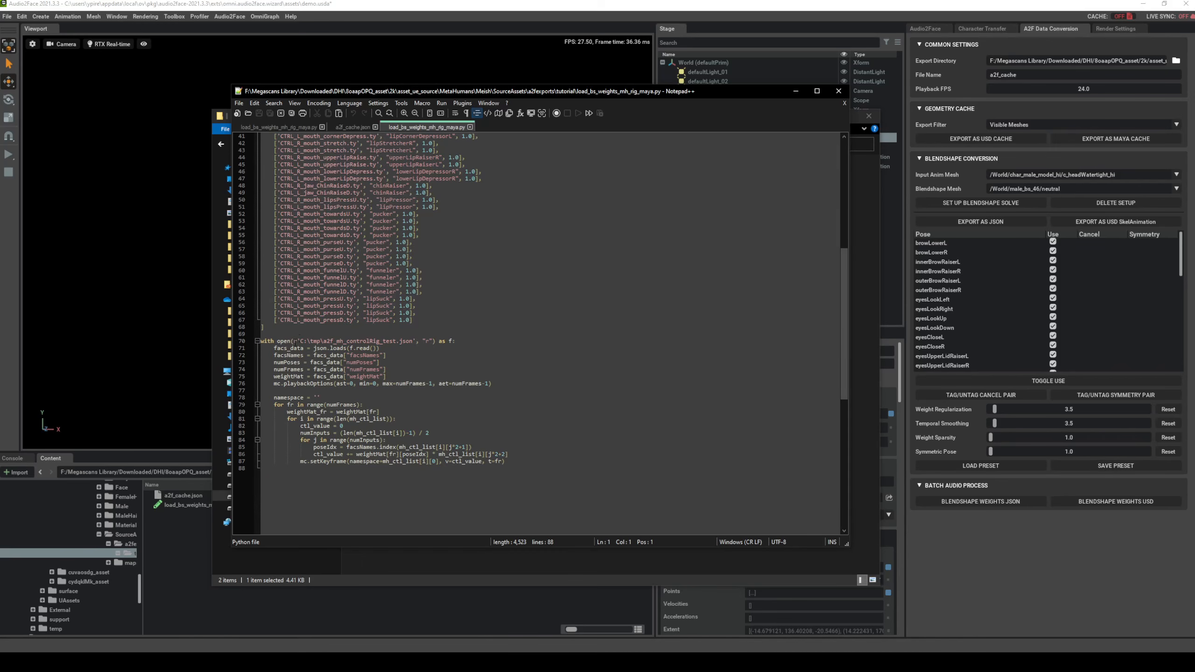
{"action": "left_click_drag", "start_coordinate": [303, 341], "coordinate": [413, 344]}
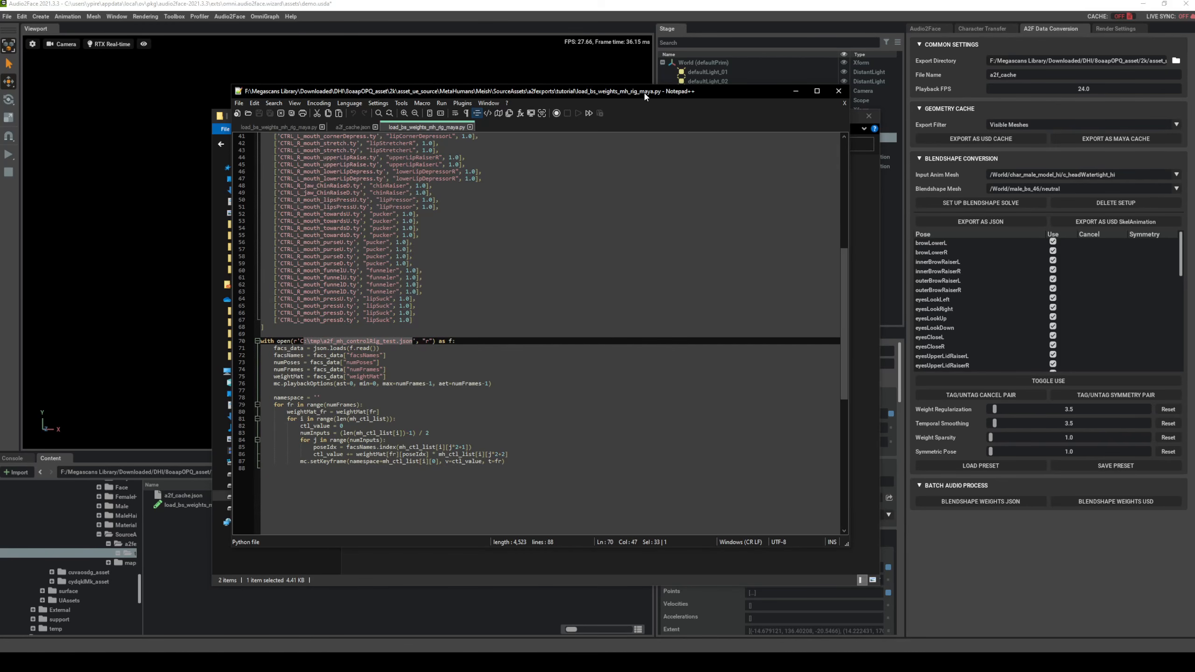
{"action": "left_click_drag", "start_coordinate": [644, 97], "coordinate": [918, 202]}
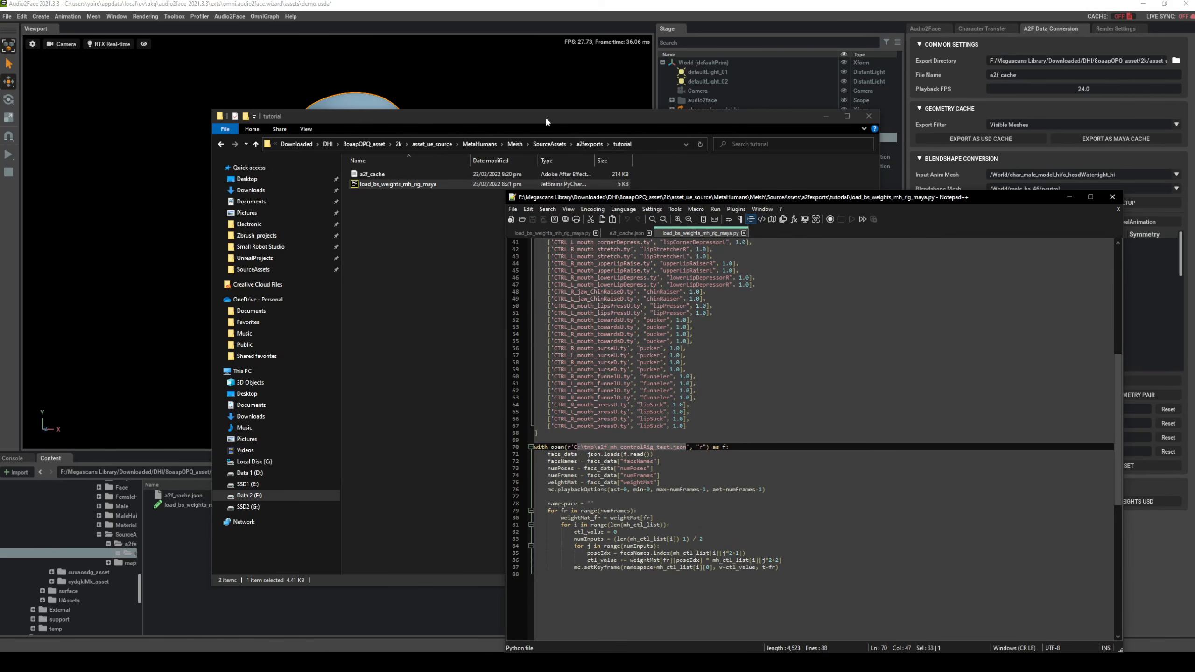
{"action": "left_click", "coordinate": [651, 144]}
{"action": "key", "text": "ctrl+c"}
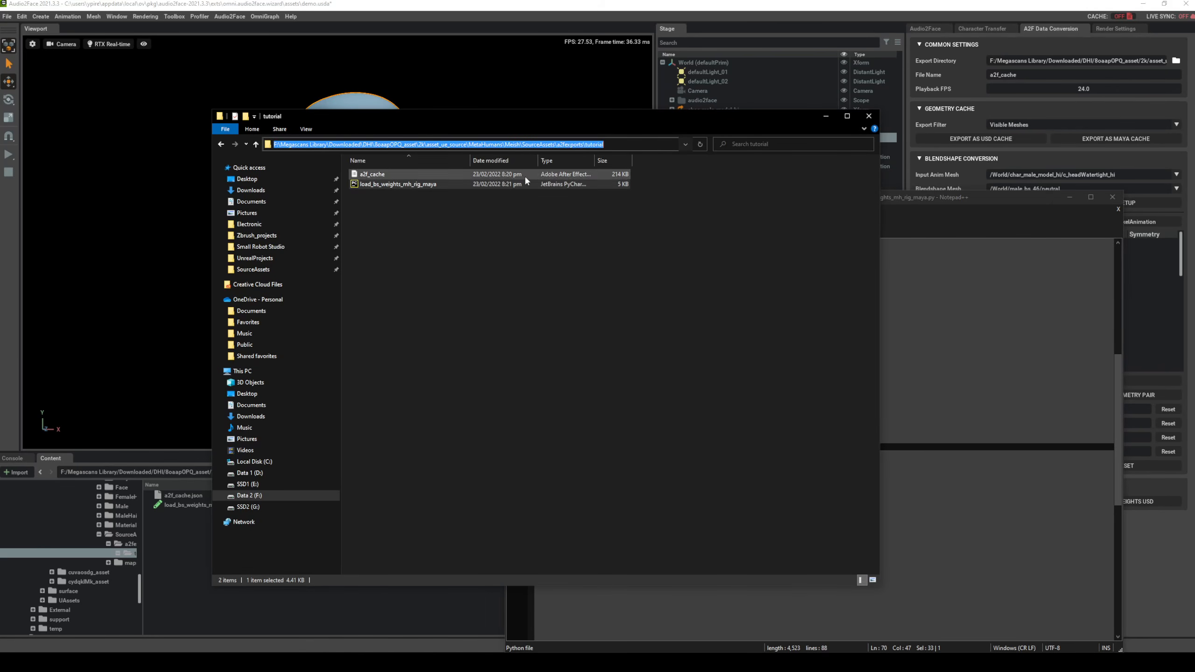
{"action": "left_click", "coordinate": [945, 217]}
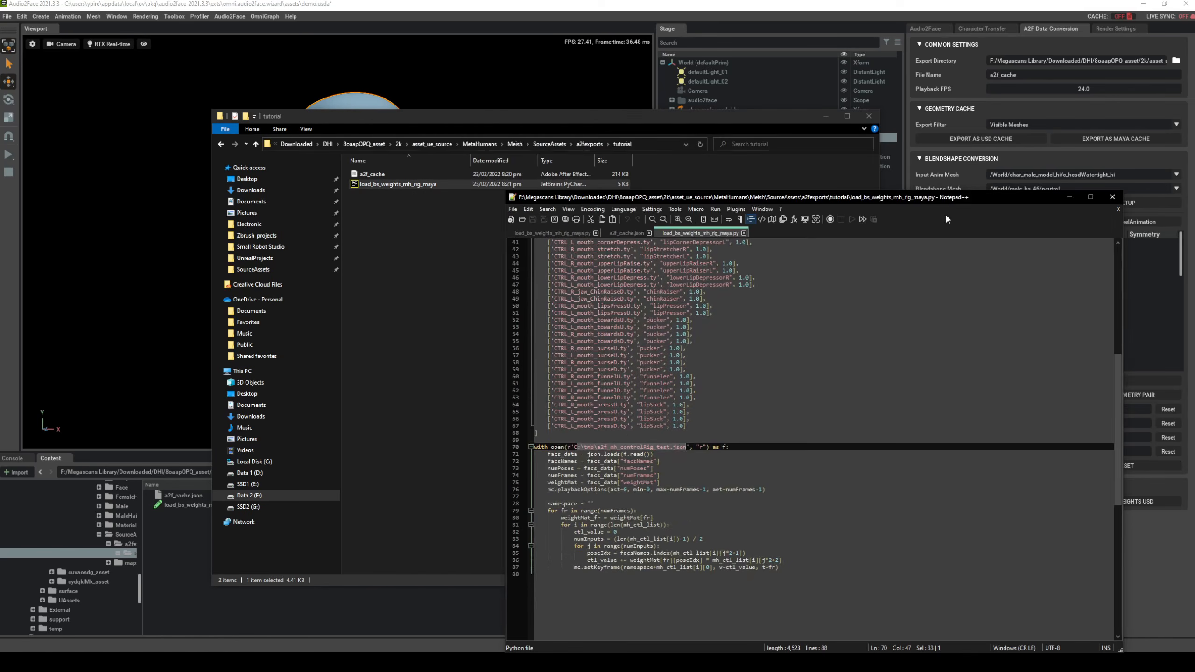
{"action": "left_click_drag", "start_coordinate": [944, 197], "coordinate": [855, 140]}
{"action": "left_click", "coordinate": [518, 393]}
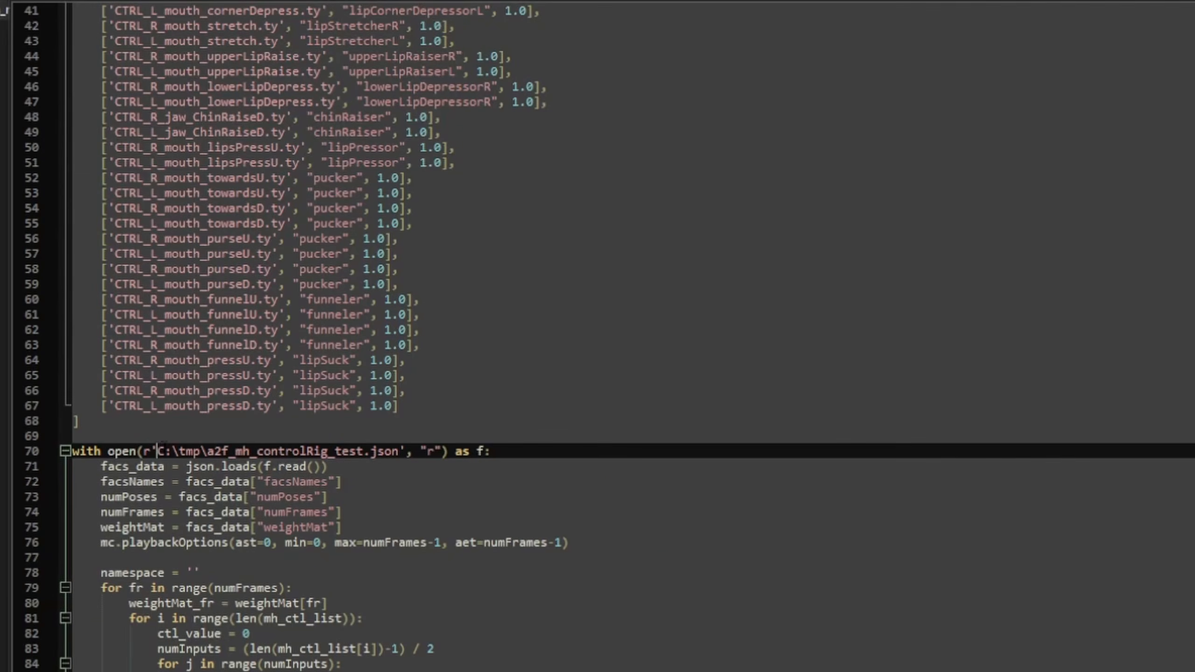
{"action": "left_click_drag", "start_coordinate": [156, 451], "coordinate": [400, 453]}
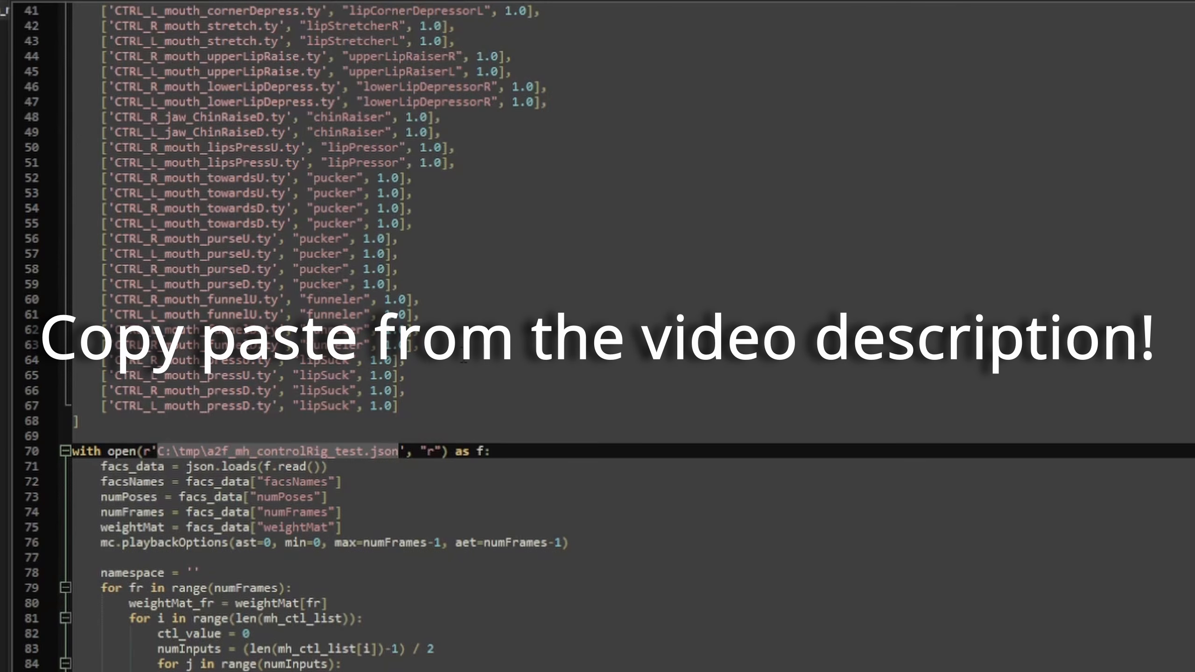
{"action": "key", "text": "ctrl+v"}
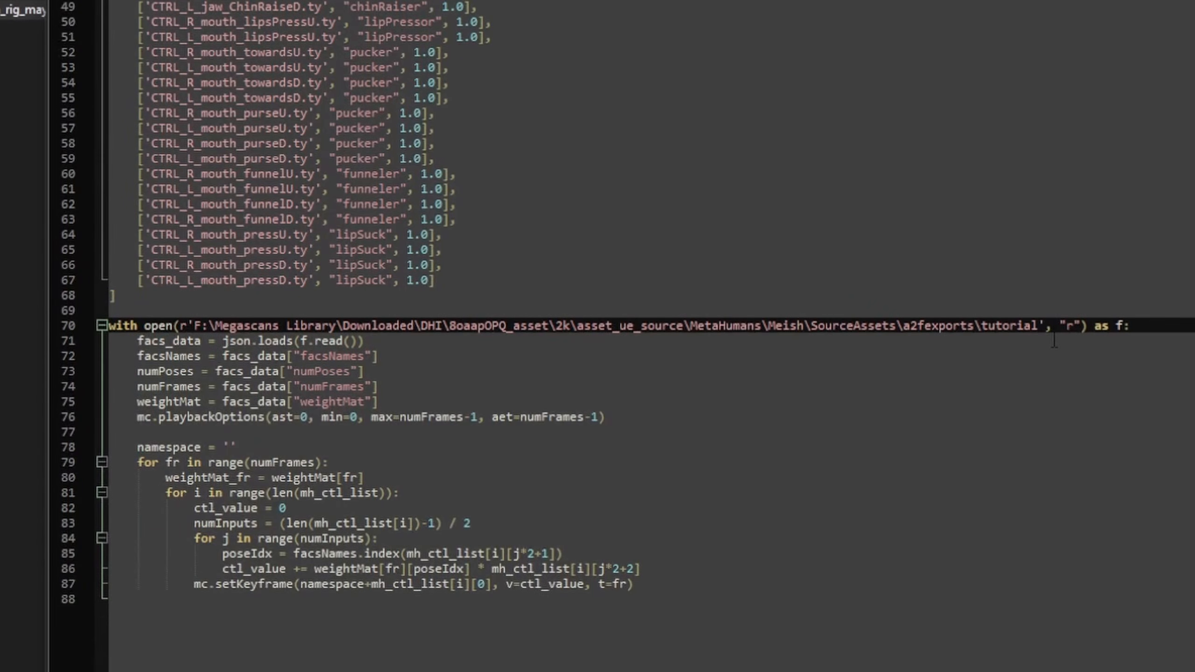
Complete the path in line 70 with \a2f2_cache.json, keep the line ending in "as f:", and save the script
{"action": "type", "text": "\\"}
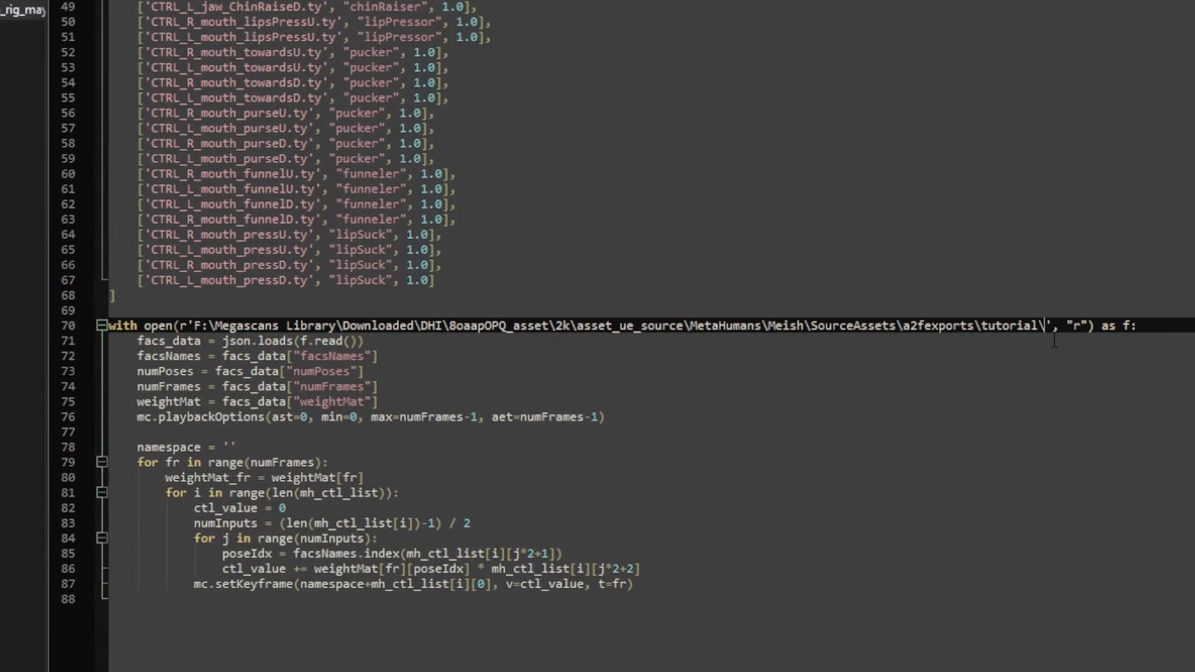
{"action": "type", "text": "a2f2"}
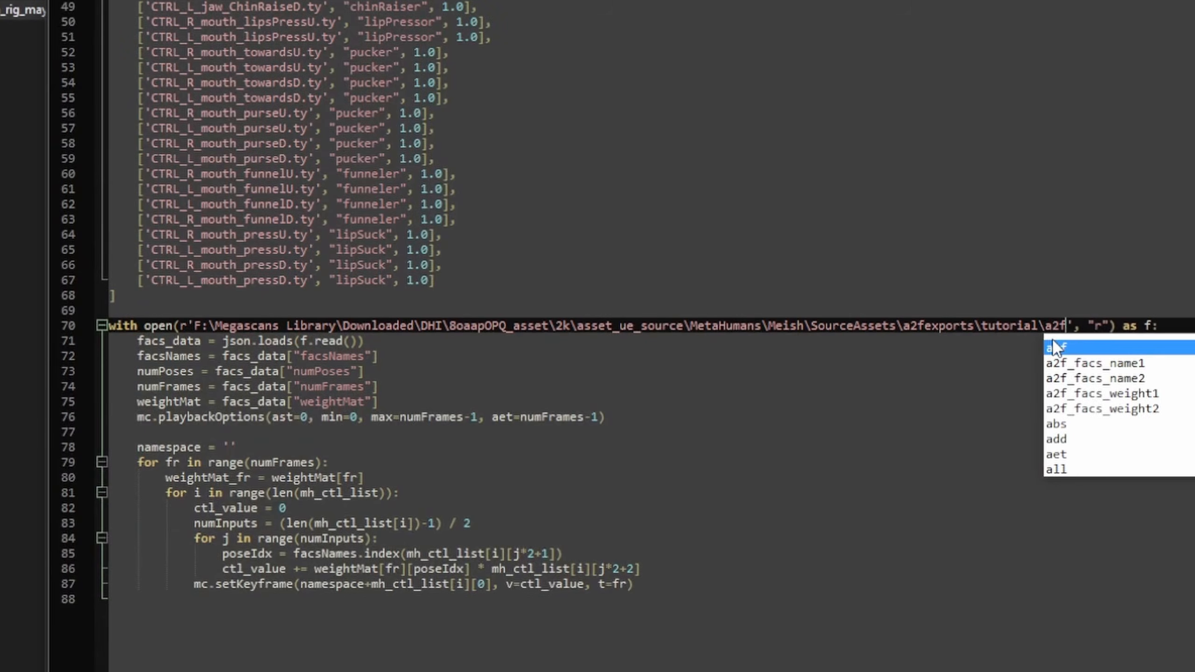
{"action": "type", "text": "_cache"}
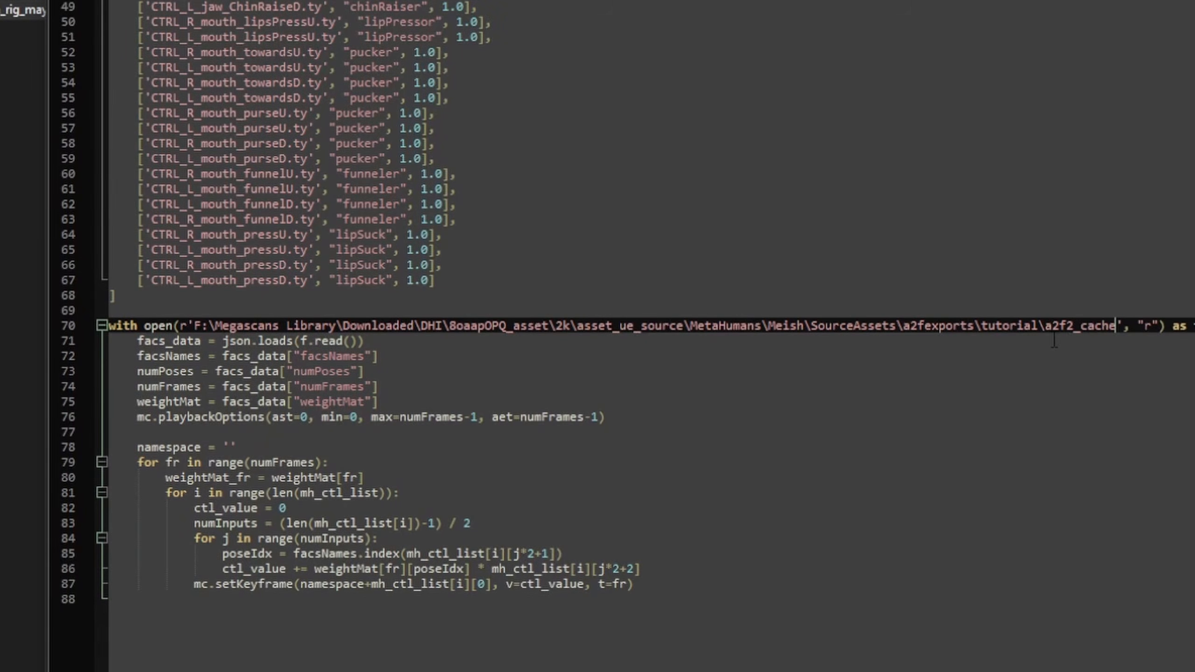
{"action": "type", "text": ".json"}
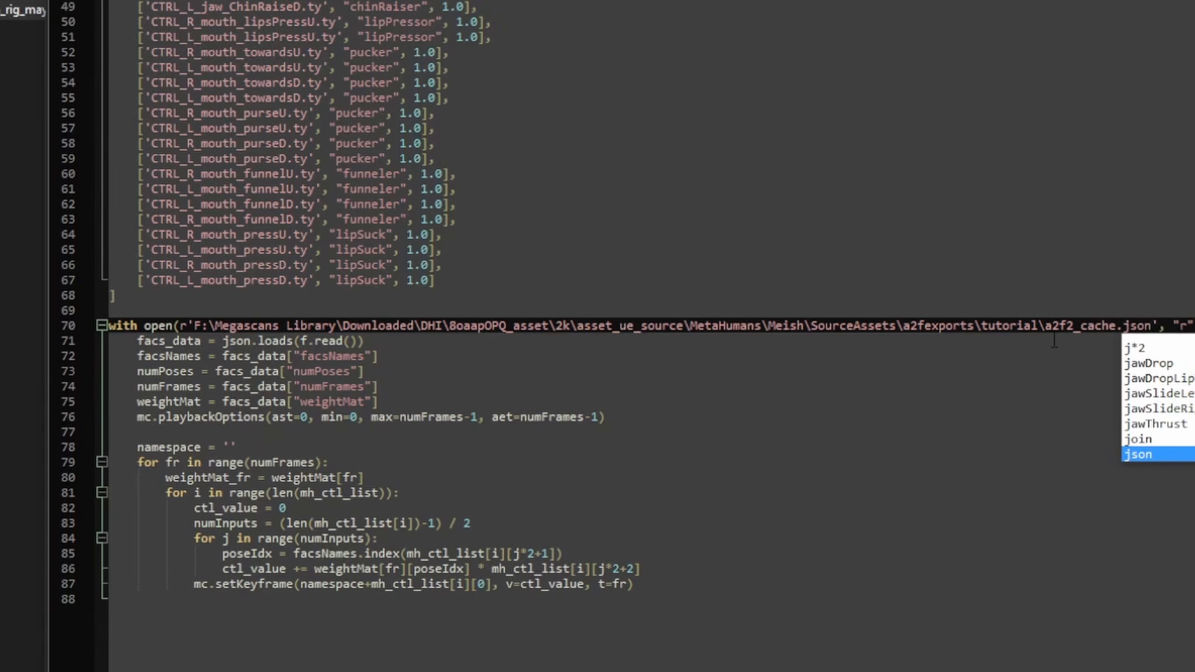
{"action": "left_click", "coordinate": [1159, 330]}
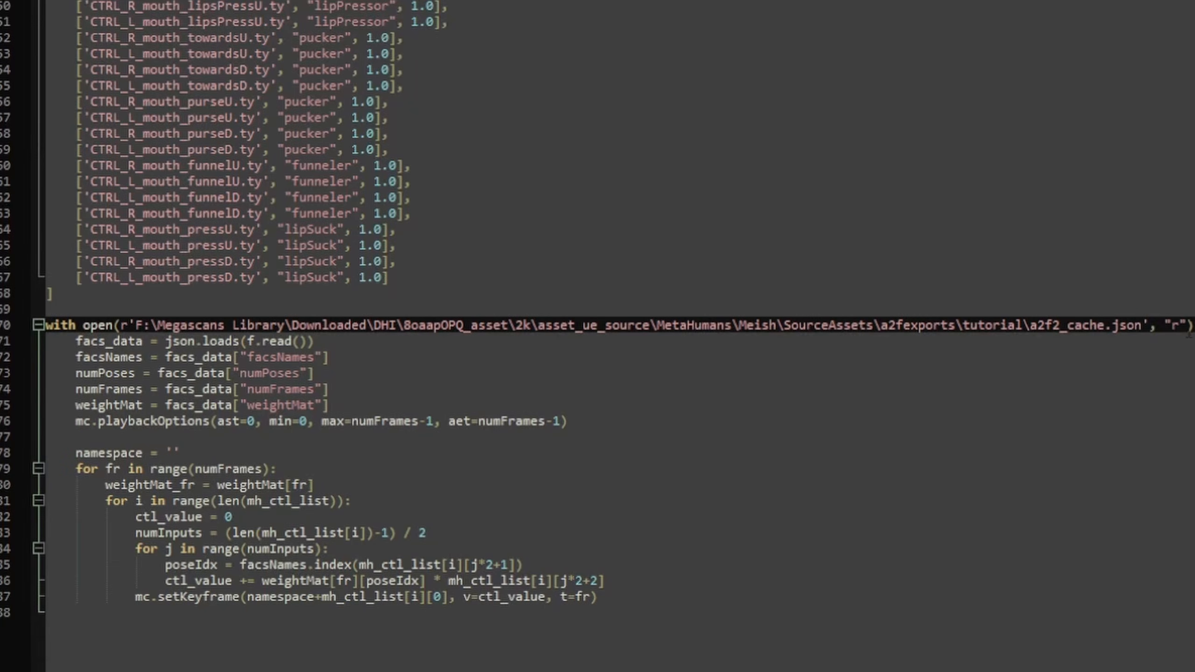
{"action": "left_click", "coordinate": [1186, 328]}
{"action": "key", "text": "End"}
{"action": "type", "text": "as f:"}
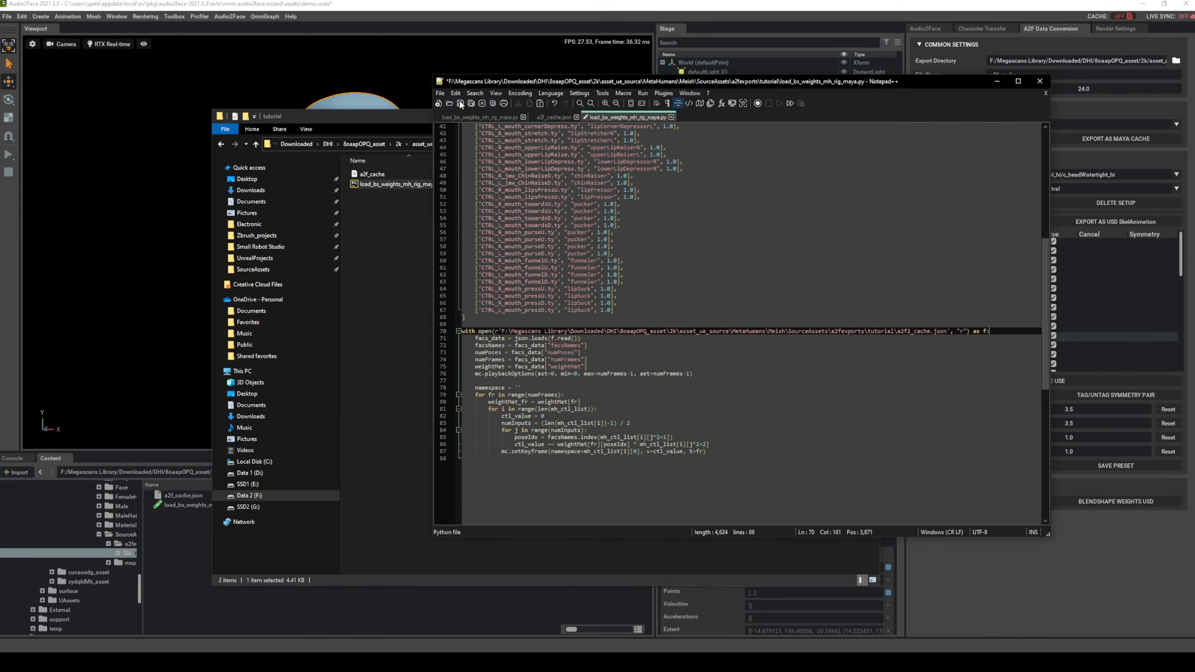
{"action": "left_click", "coordinate": [460, 103]}
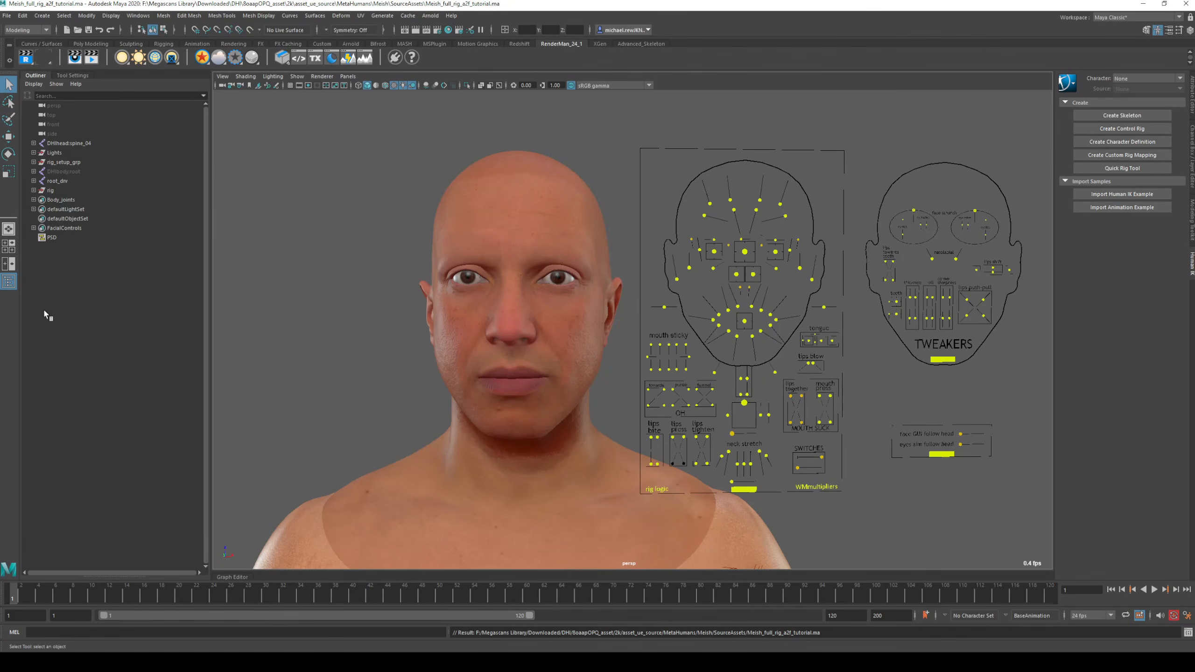
Check the a2f_cache and load_bs_weights_mh_rig_maya files in the tutorial folder, and return to Maya
{"action": "left_click", "coordinate": [156, 662]}
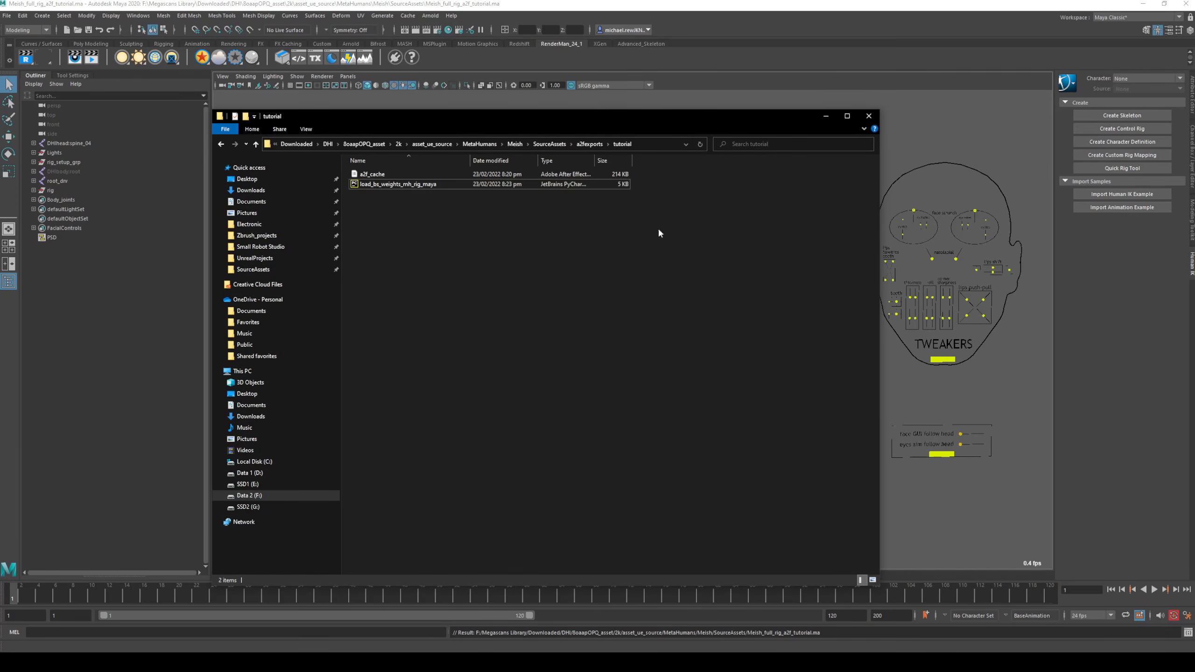
{"action": "left_click", "coordinate": [400, 187]}
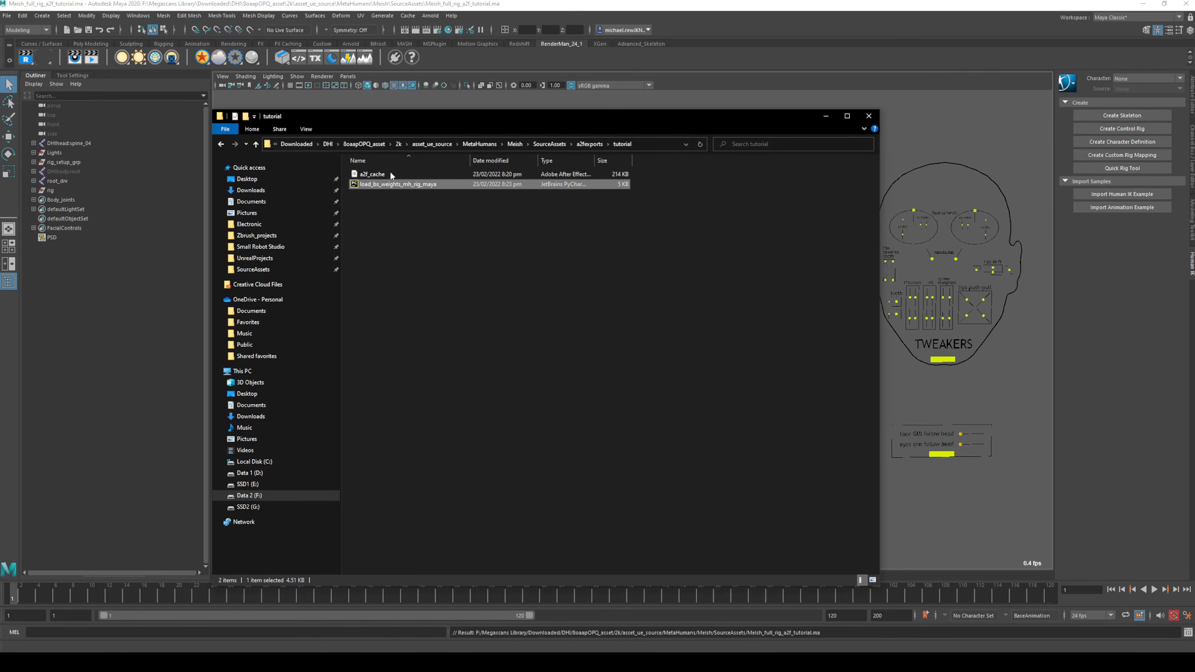
{"action": "left_click", "coordinate": [389, 174]}
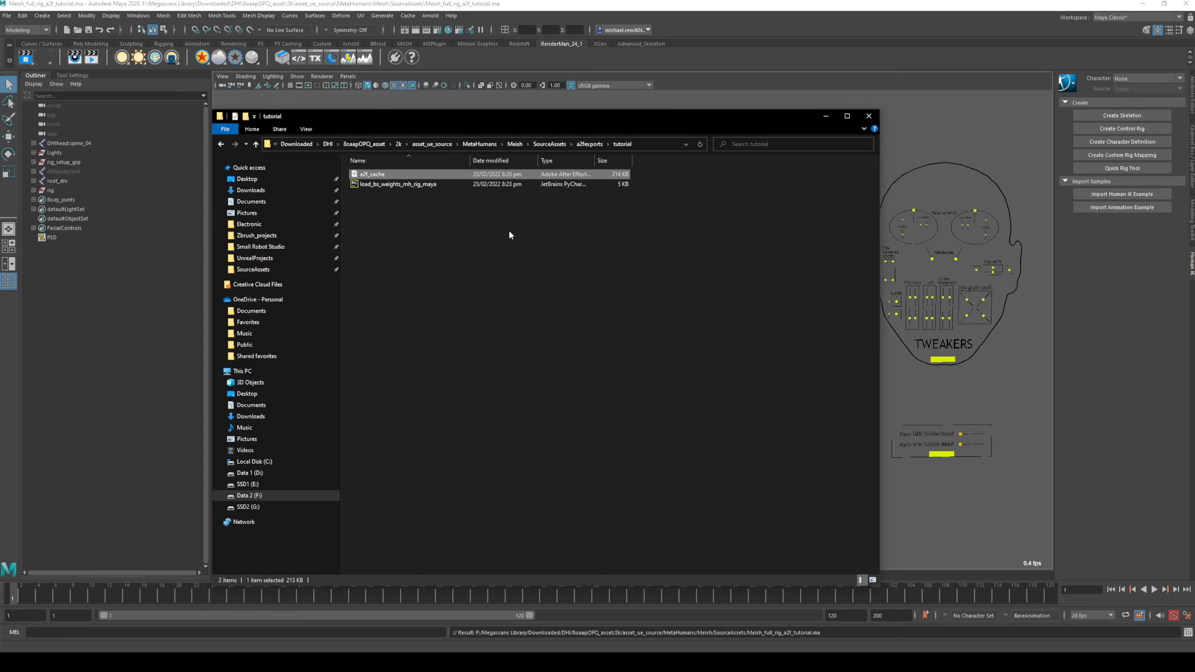
{"action": "left_click", "coordinate": [442, 184]}
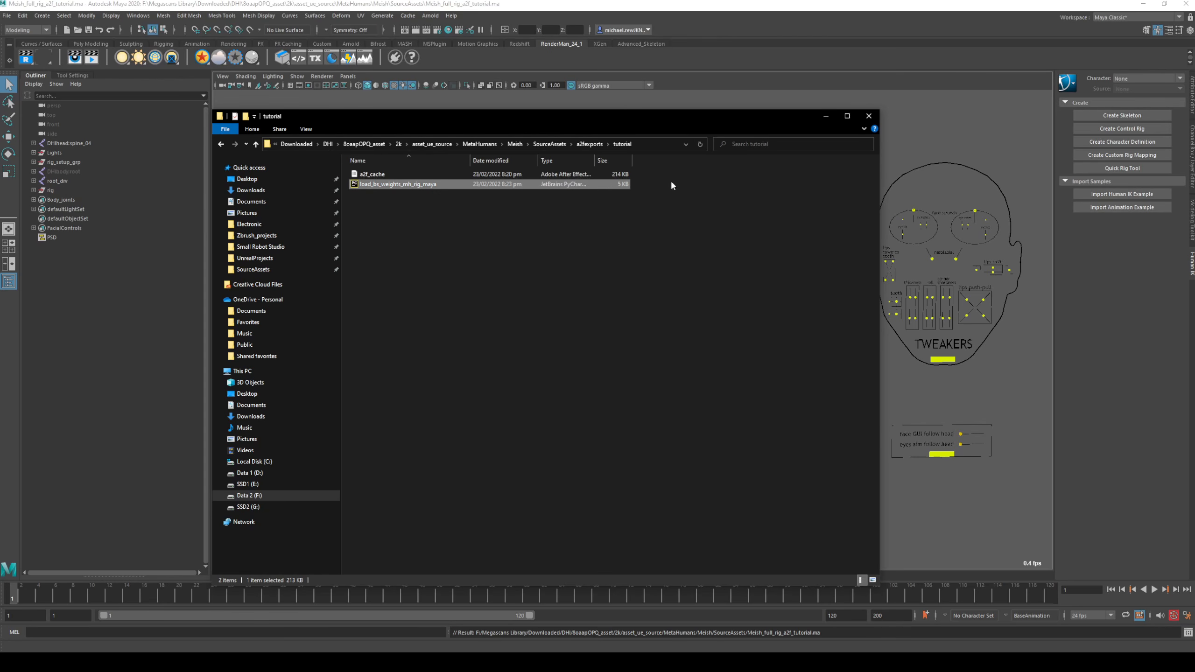
{"action": "left_click", "coordinate": [825, 117]}
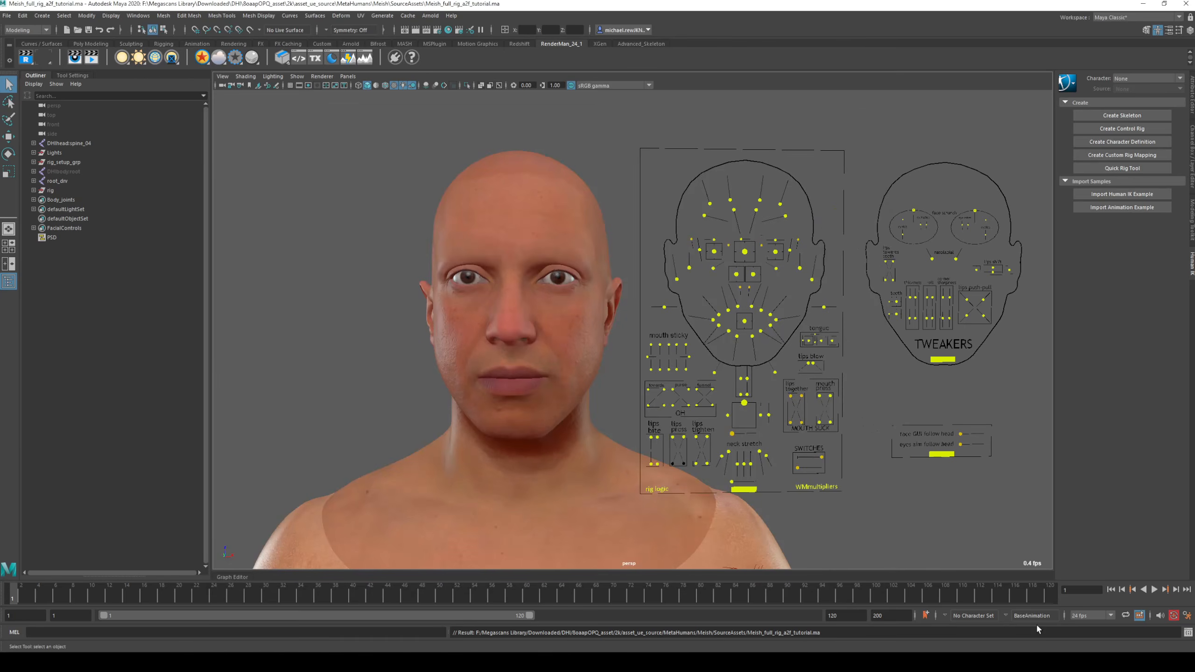
Open Maya's Script Editor and start a Python execfile(r' call with the full path of the a2fexports\tutorial folder
{"action": "left_click", "coordinate": [1187, 633]}
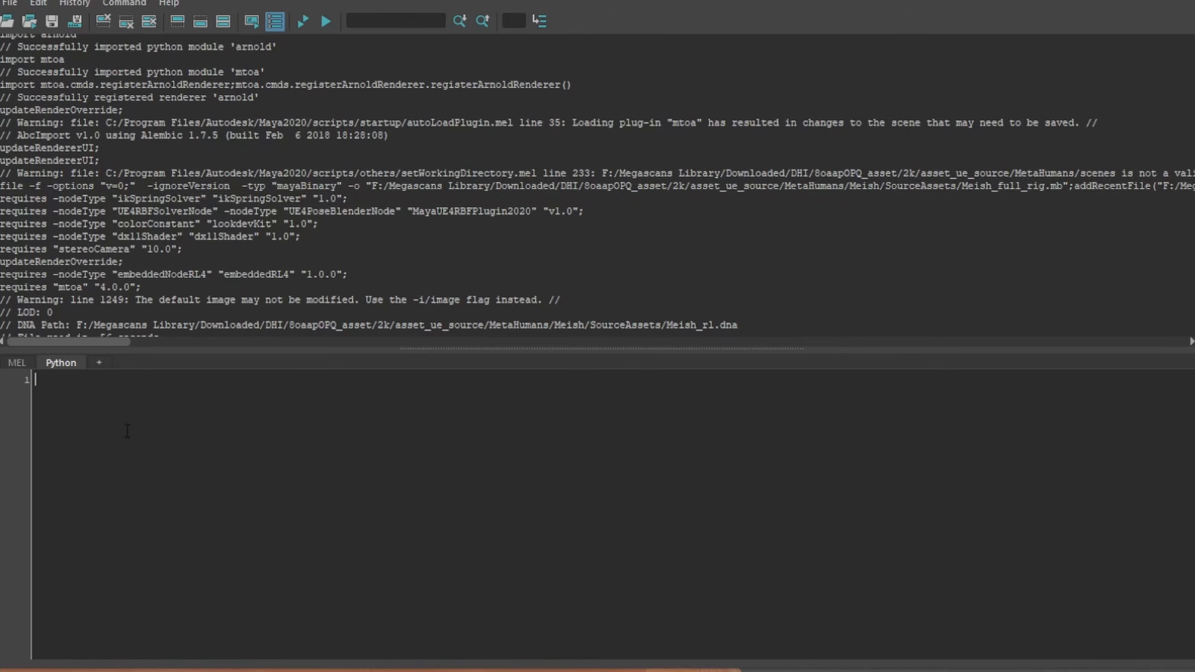
{"action": "type", "text": "exec"}
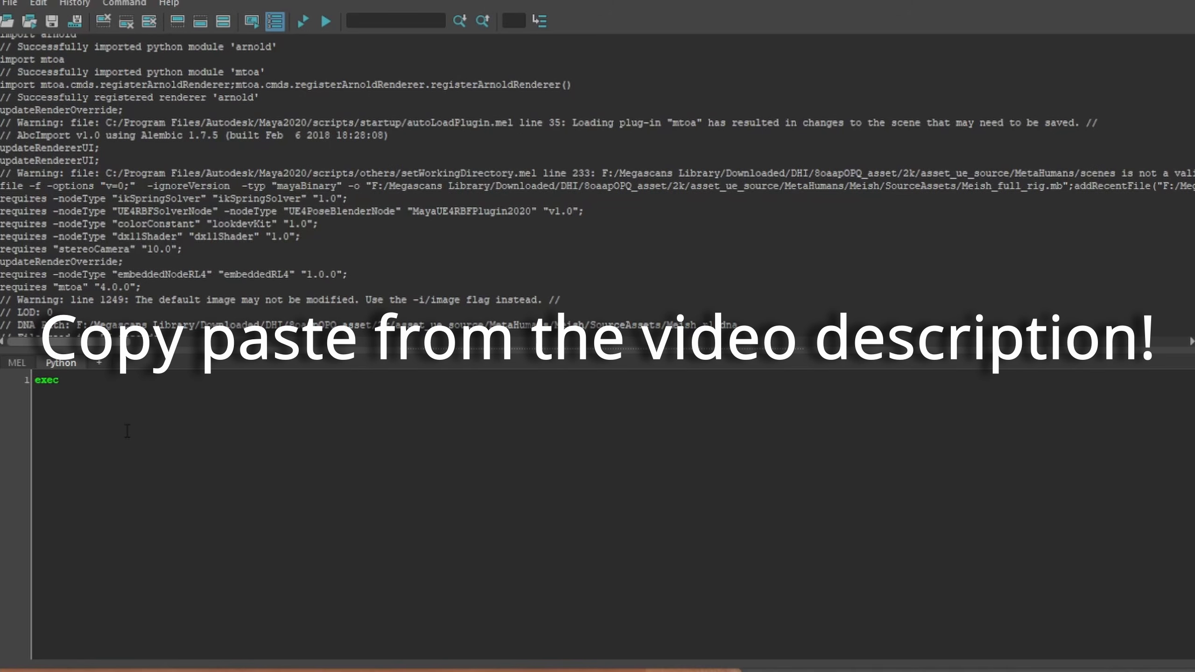
{"action": "type", "text": "file("}
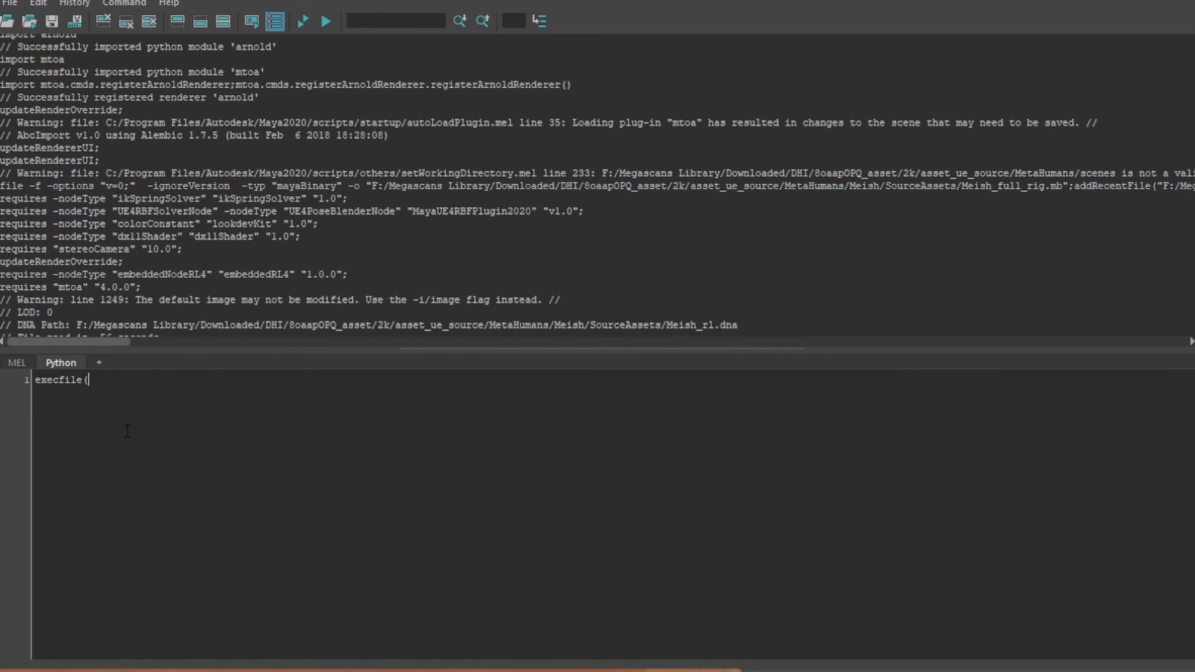
{"action": "type", "text": "r'"}
{"action": "key", "text": "alt+Tab"}
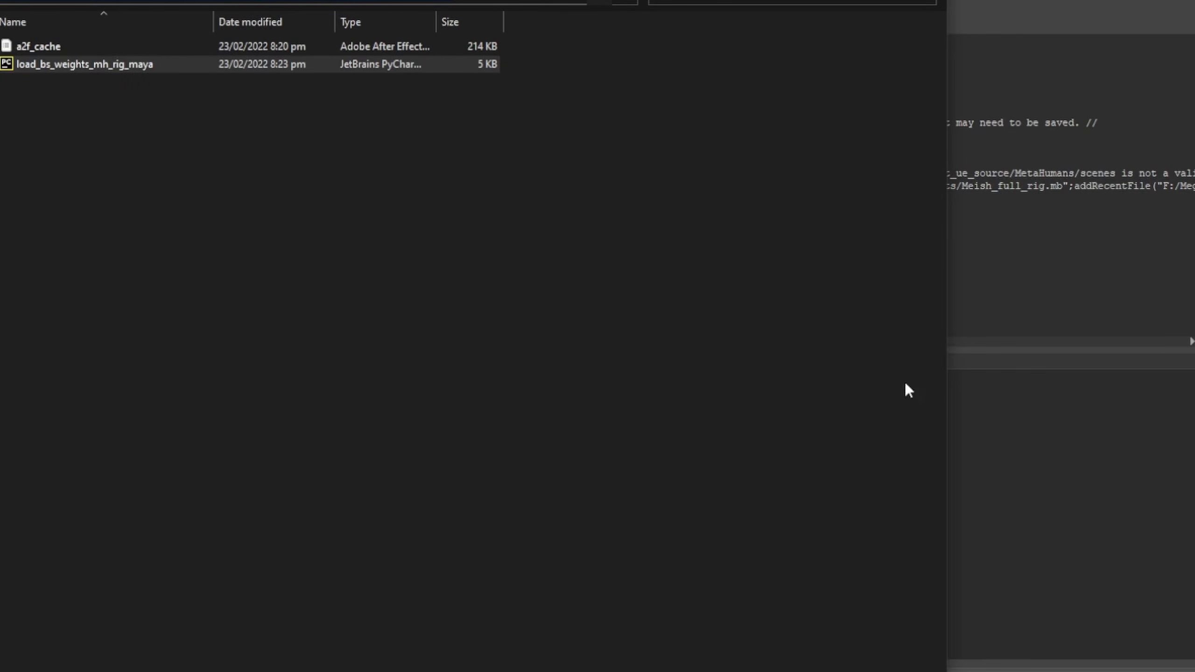
{"action": "key", "text": "alt+Tab"}
{"action": "type", "text": "F:\\Megascans Library\\Downloaded\\DHI\\8oaapOPQ_asset\\2k\\asset_ue_source\\MetaHumans\\Meish\\SourceAssets\\a2fexports\\tutorial"}
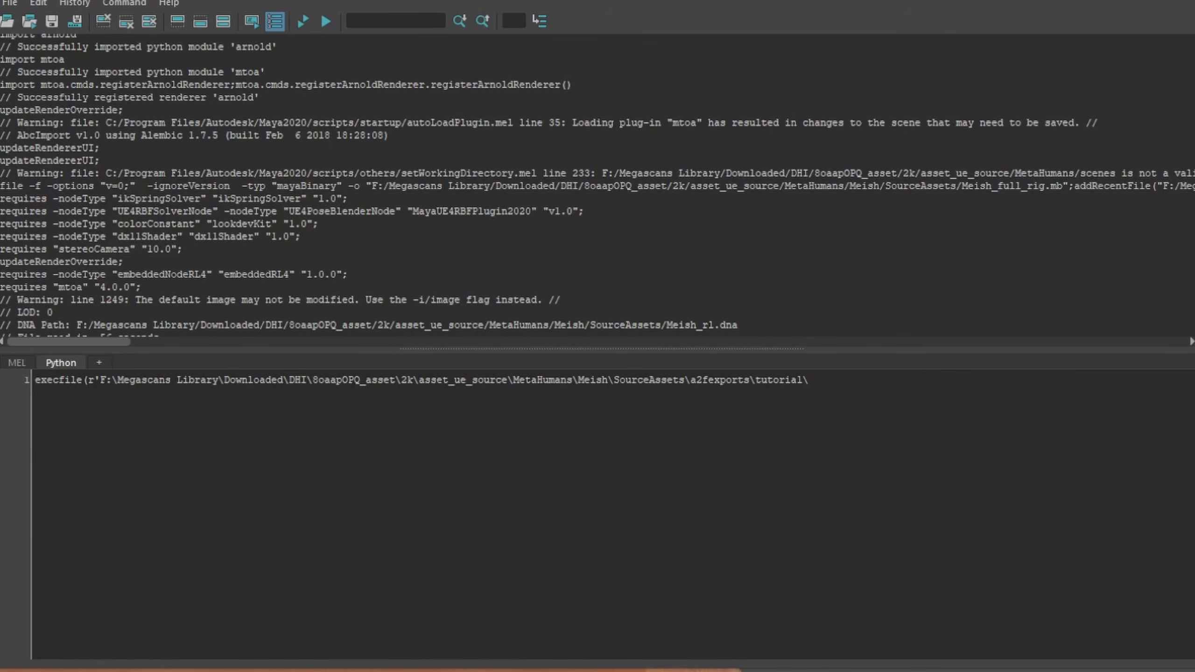
Copy the script's file name from the tutorial folder, complete the execfile path with load_bs_weights_mh_rig_maya.py, and run the command
{"action": "key", "text": "alt+Tab"}
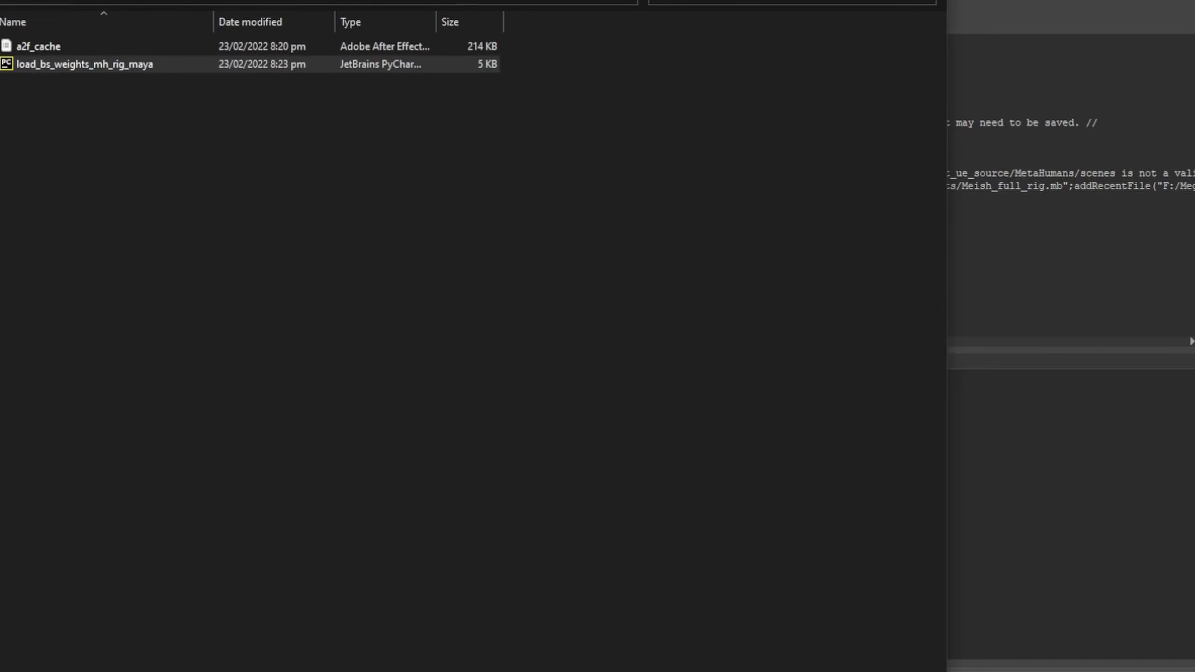
{"action": "left_click", "coordinate": [148, 66]}
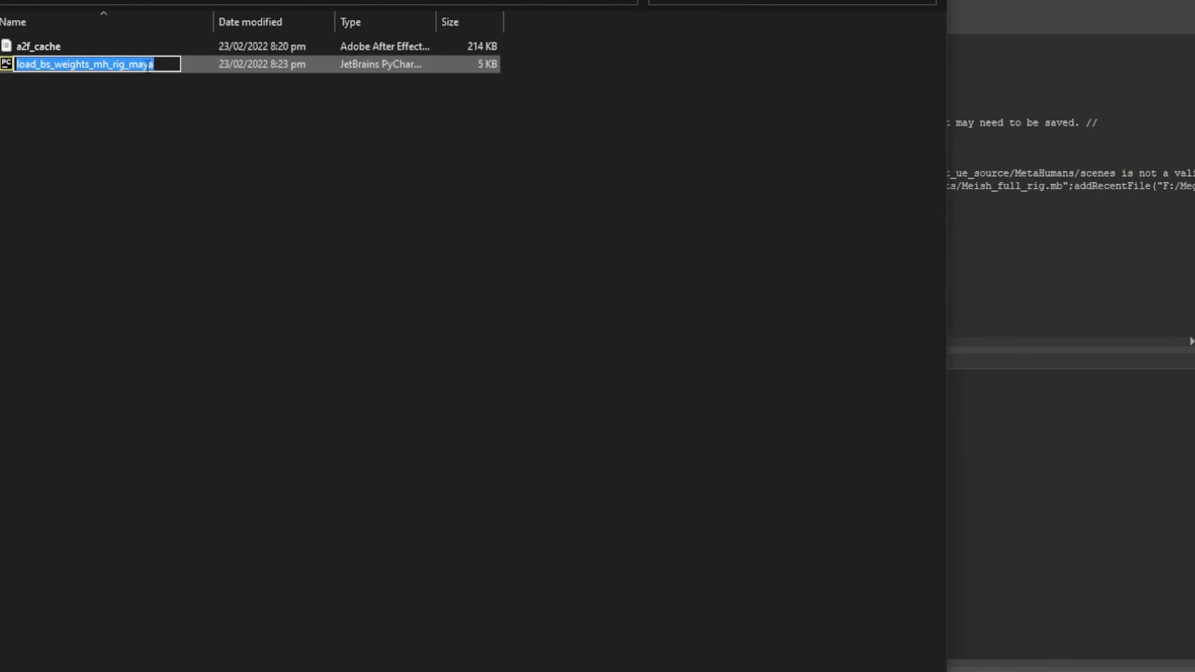
{"action": "key", "text": "ctrl+c"}
{"action": "key", "text": "Escape"}
{"action": "key", "text": "alt+Tab"}
{"action": "key", "text": "ctrl+v"}
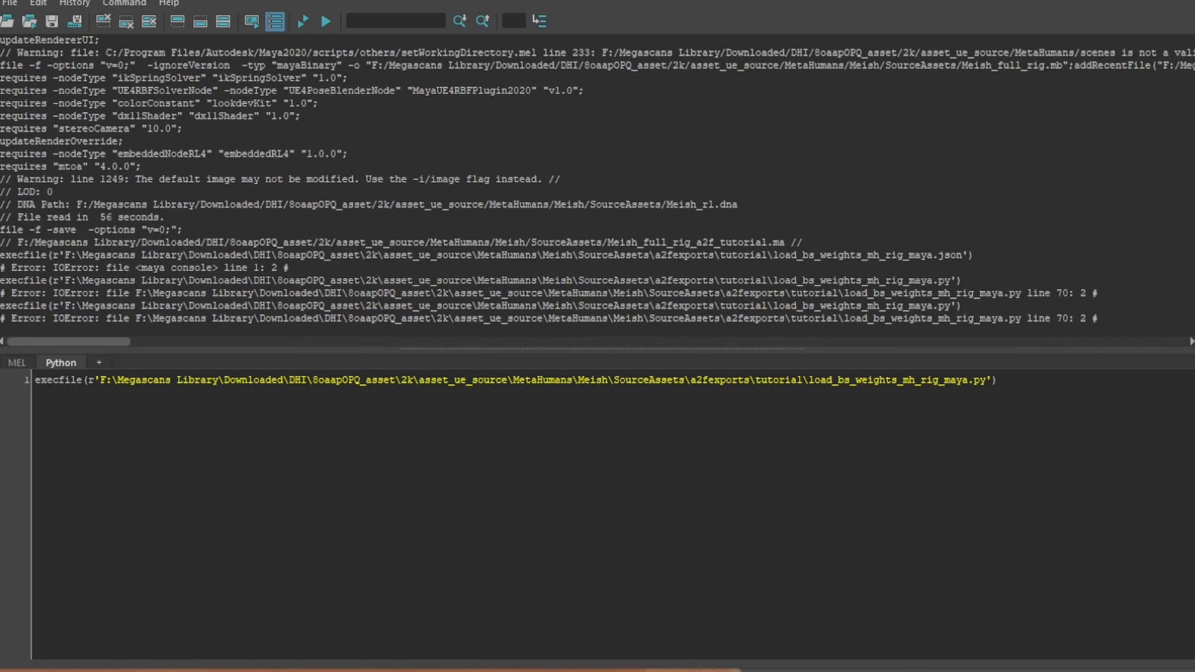
Check the error line in the Script Editor and correct the JSON file name in the script's line 70 to a2f_cache.json in Notepad++
{"action": "left_click_drag", "start_coordinate": [13, 319], "coordinate": [1109, 318]}
{"action": "left_click", "coordinate": [1109, 318]}
{"action": "key", "text": "alt+Tab"}
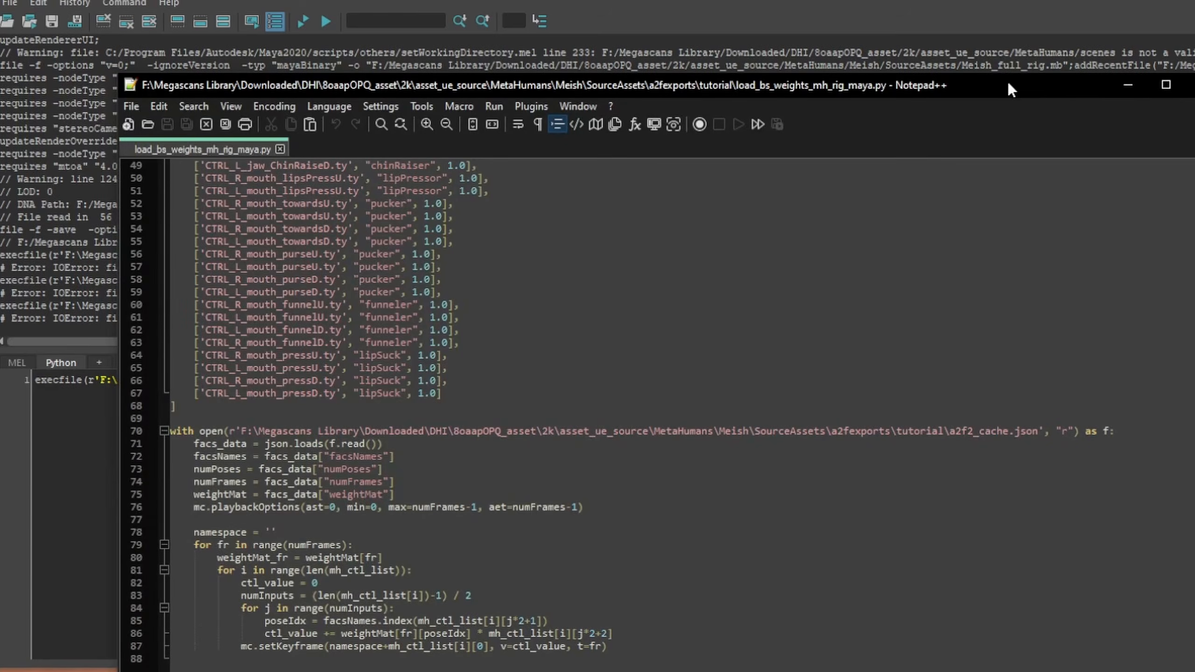
{"action": "left_click_drag", "start_coordinate": [1006, 81], "coordinate": [276, 0]}
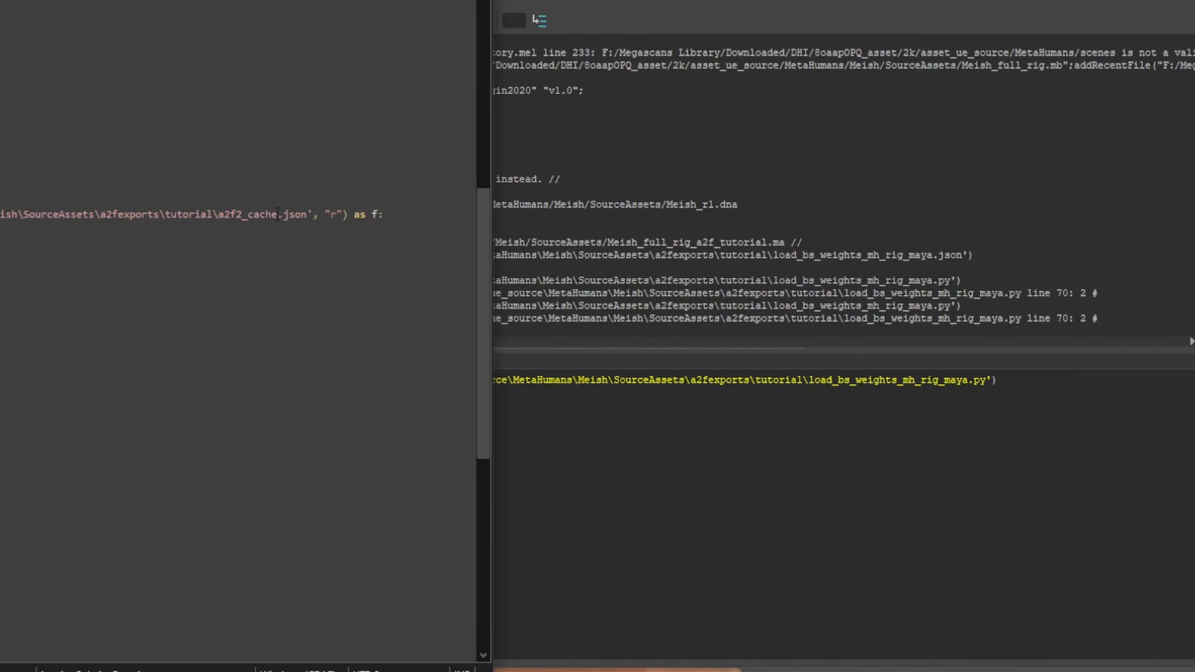
{"action": "left_click", "coordinate": [214, 215]}
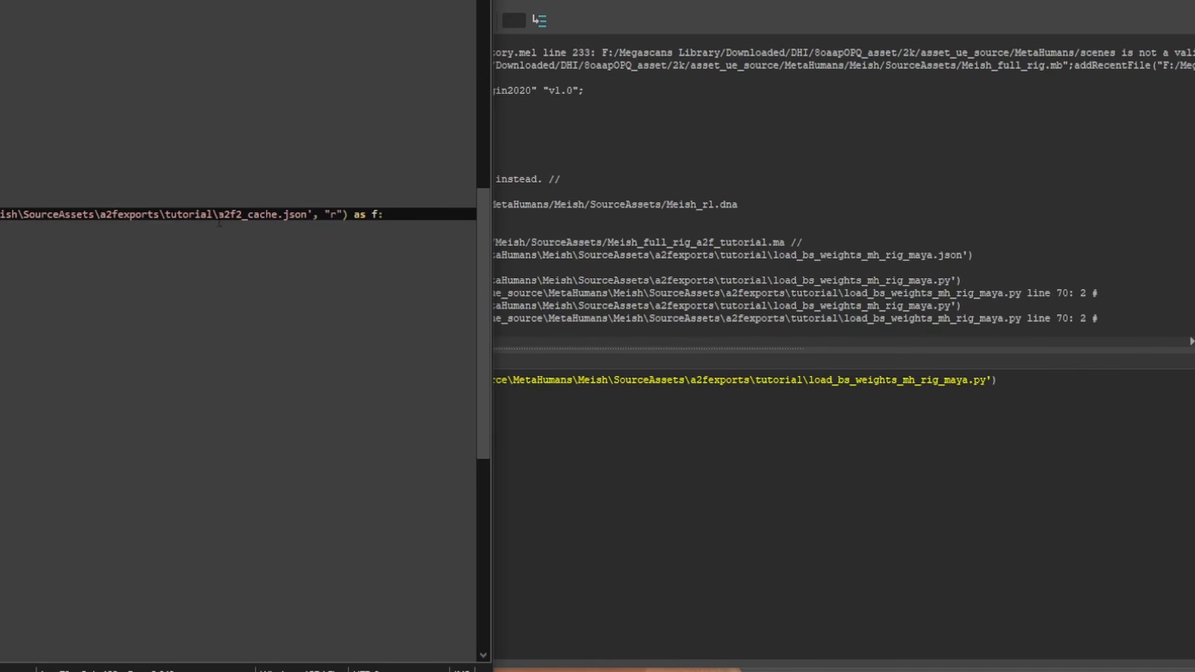
{"action": "left_click_drag", "start_coordinate": [220, 222], "coordinate": [249, 216]}
{"action": "key", "text": "Left"}
{"action": "key", "text": "Left"}
{"action": "key", "text": "Delete"}
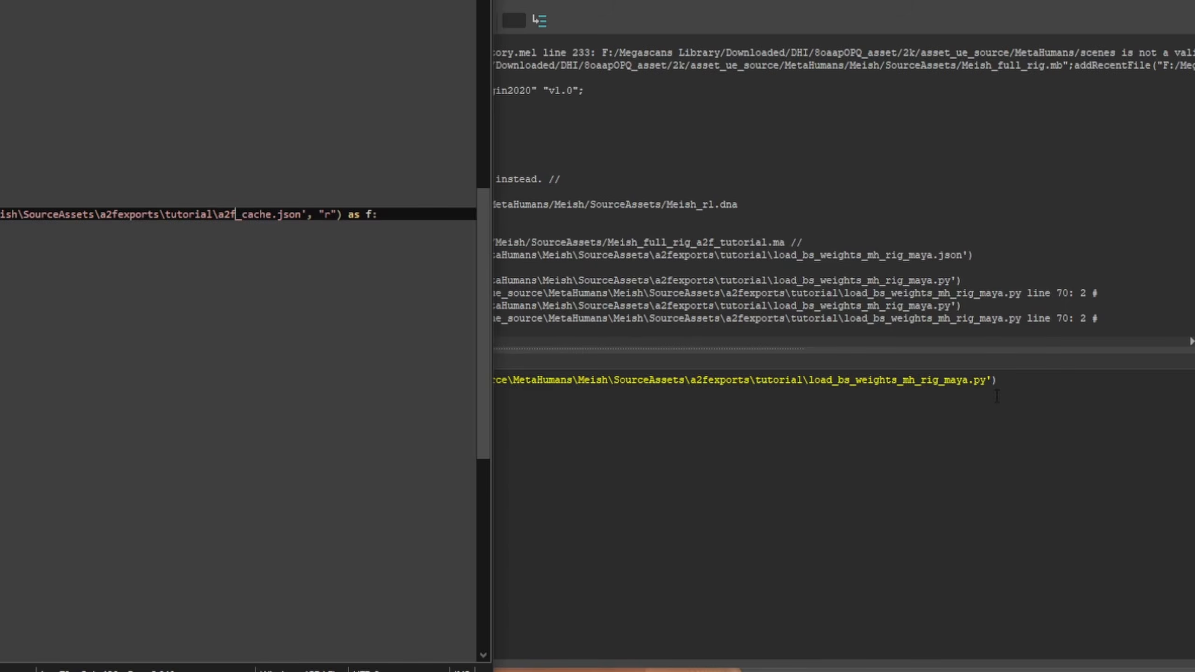
Rerun the execfile command in Maya's Script Editor and scrub the resulting face animation to frame 144
{"action": "left_click", "coordinate": [1051, 382]}
{"action": "key", "text": "ctrl+Return"}
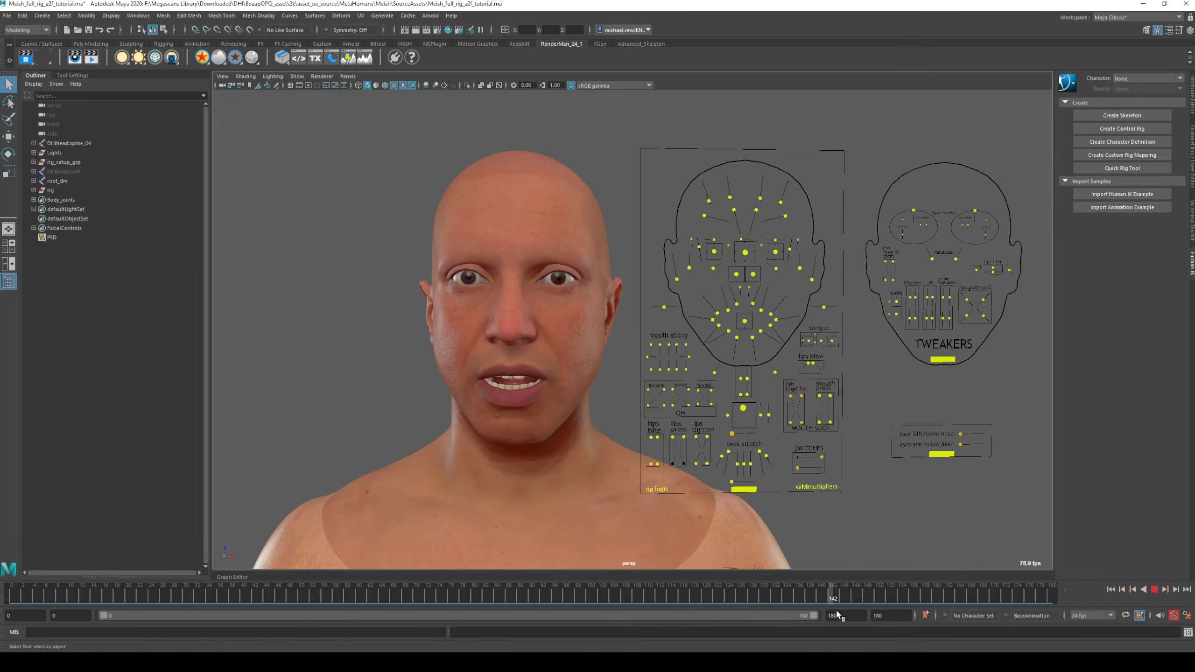
{"action": "left_click_drag", "start_coordinate": [836, 612], "coordinate": [842, 607]}
Select brow and eye controls on the face board to inspect their keyframes on the timeline
{"action": "left_click_drag", "start_coordinate": [704, 190], "coordinate": [746, 249]}
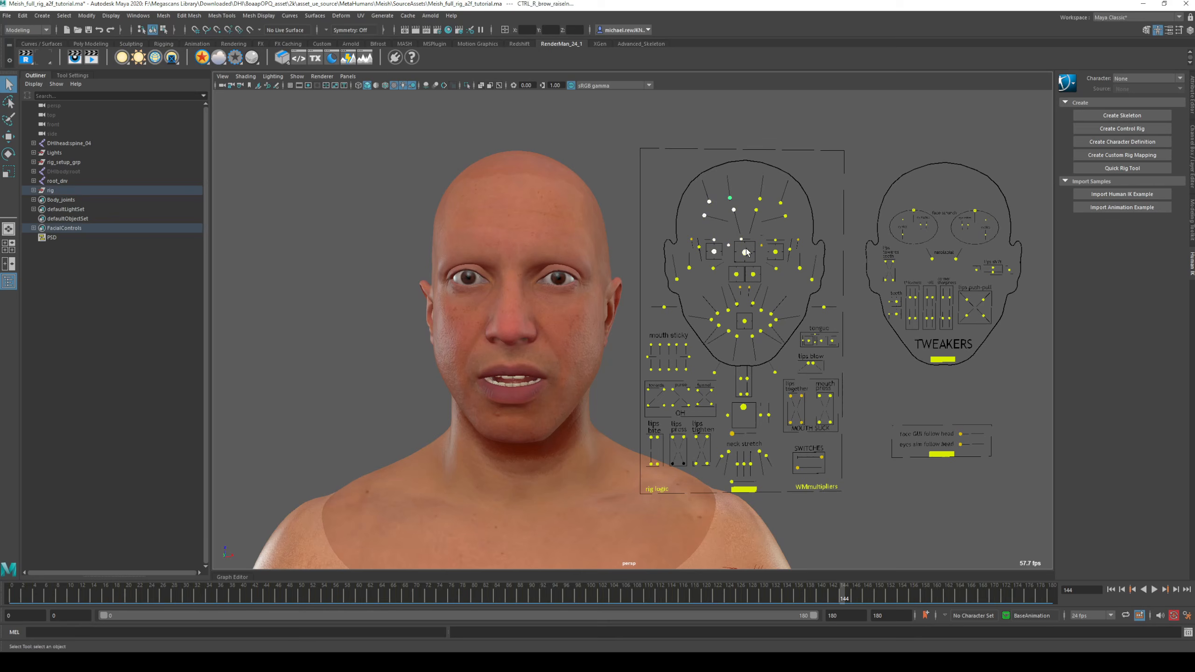
{"action": "left_click", "coordinate": [758, 127]}
{"action": "left_click", "coordinate": [690, 268]}
{"action": "left_click", "coordinate": [745, 253]}
{"action": "left_click_drag", "start_coordinate": [476, 388], "coordinate": [487, 421], "text": "alt"}
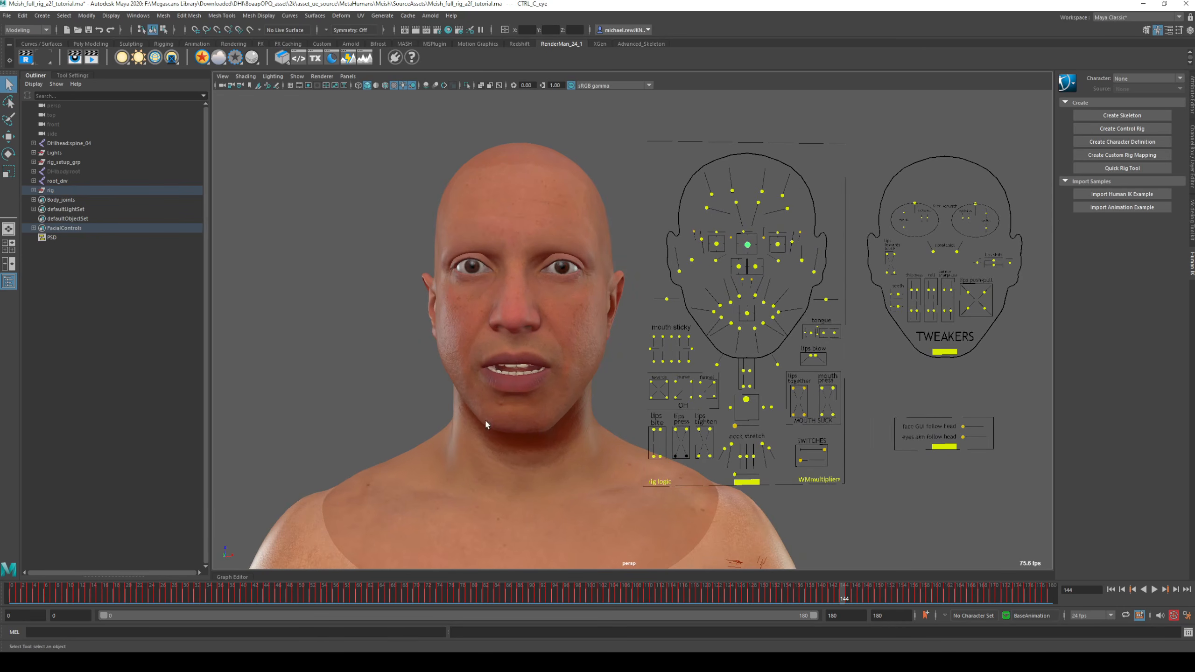
Import the metahumansVox_eqd.wav audio file onto the timeline
{"action": "right_click", "coordinate": [83, 594]}
{"action": "mouse_move", "coordinate": [153, 576]}
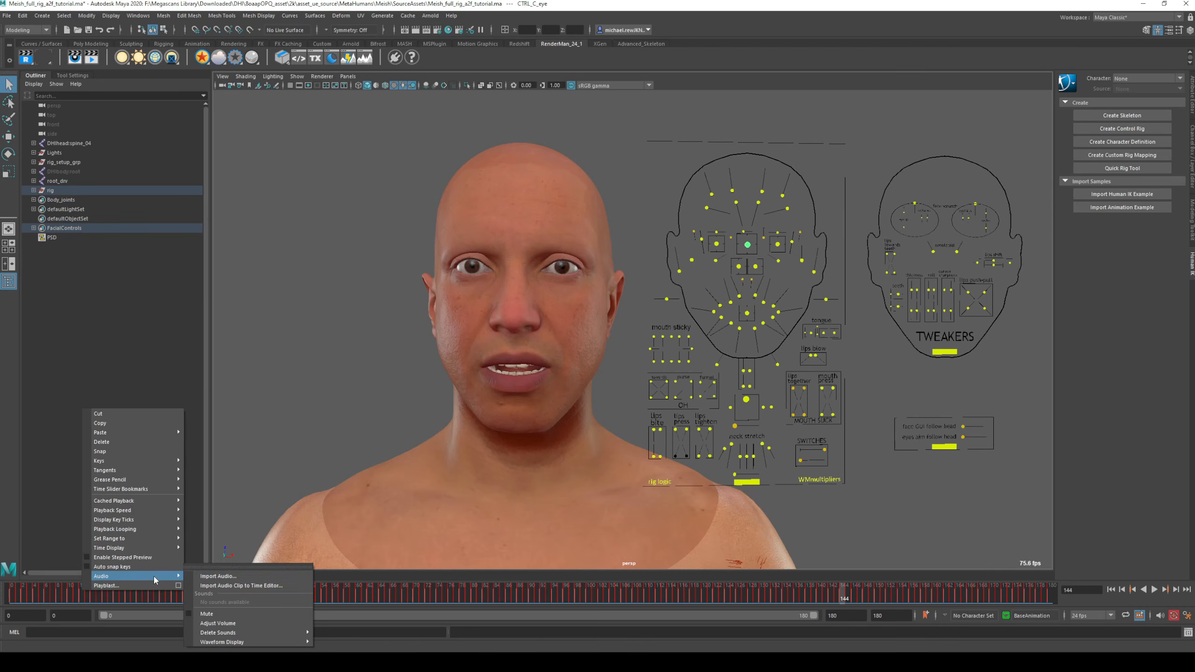
{"action": "left_click", "coordinate": [226, 576]}
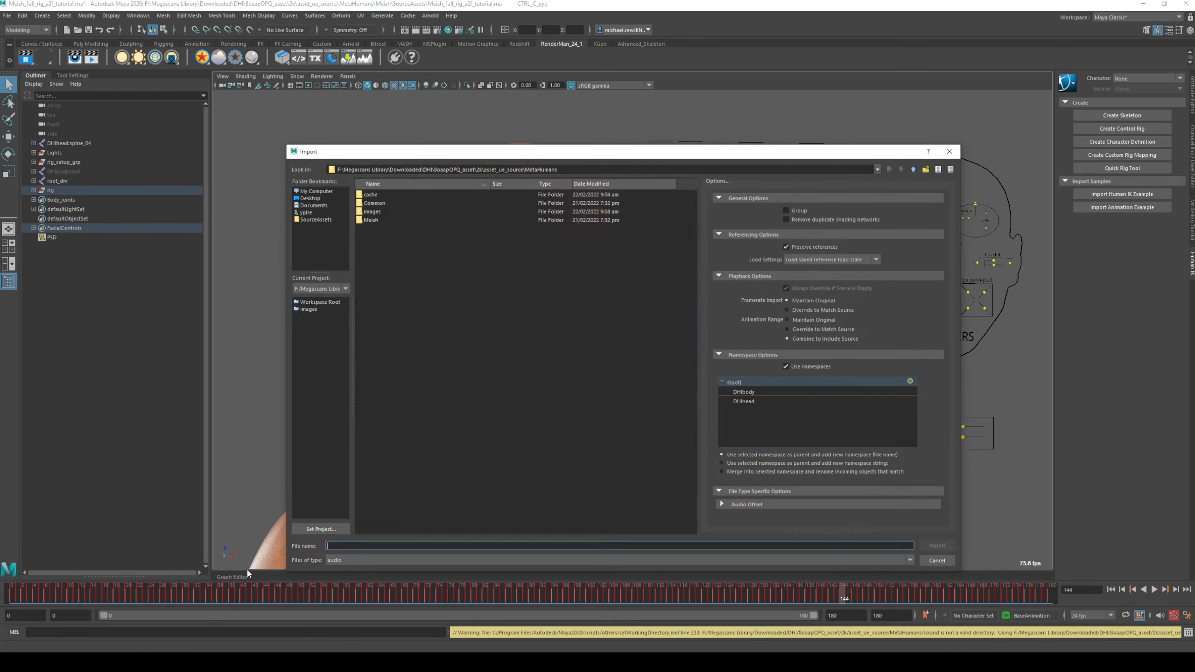
{"action": "left_click", "coordinate": [929, 546]}
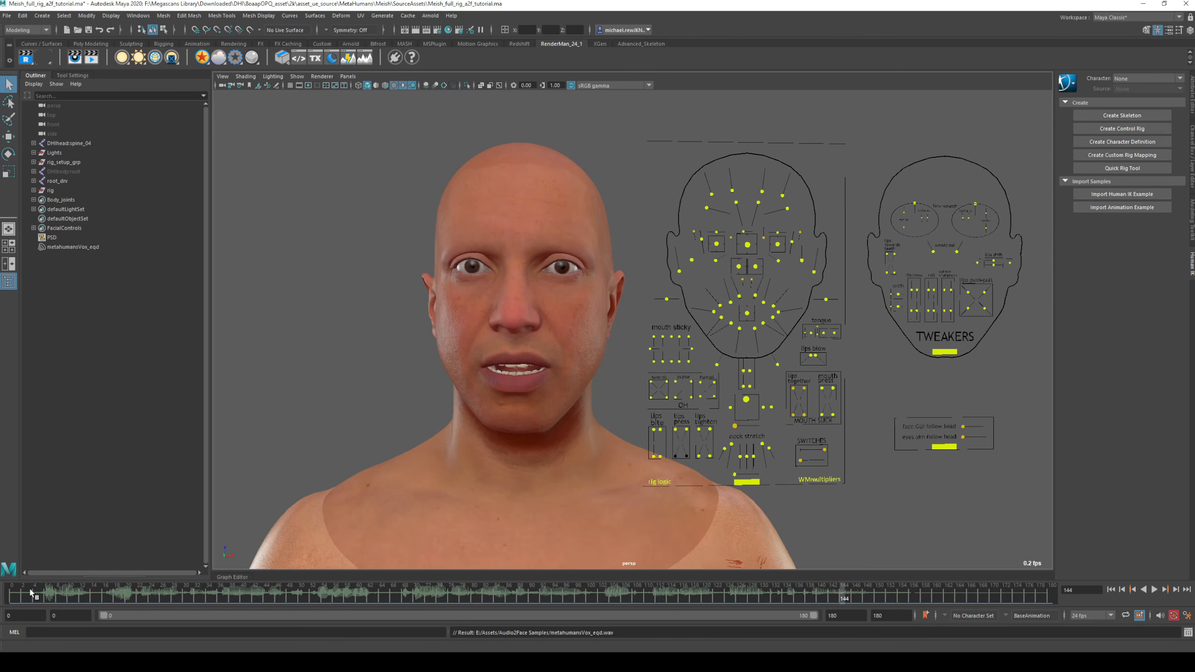
Play the face animation with its audio from frame 0, stop it, and scrub the first frames
{"action": "left_click_drag", "start_coordinate": [32, 595], "coordinate": [1, 595]}
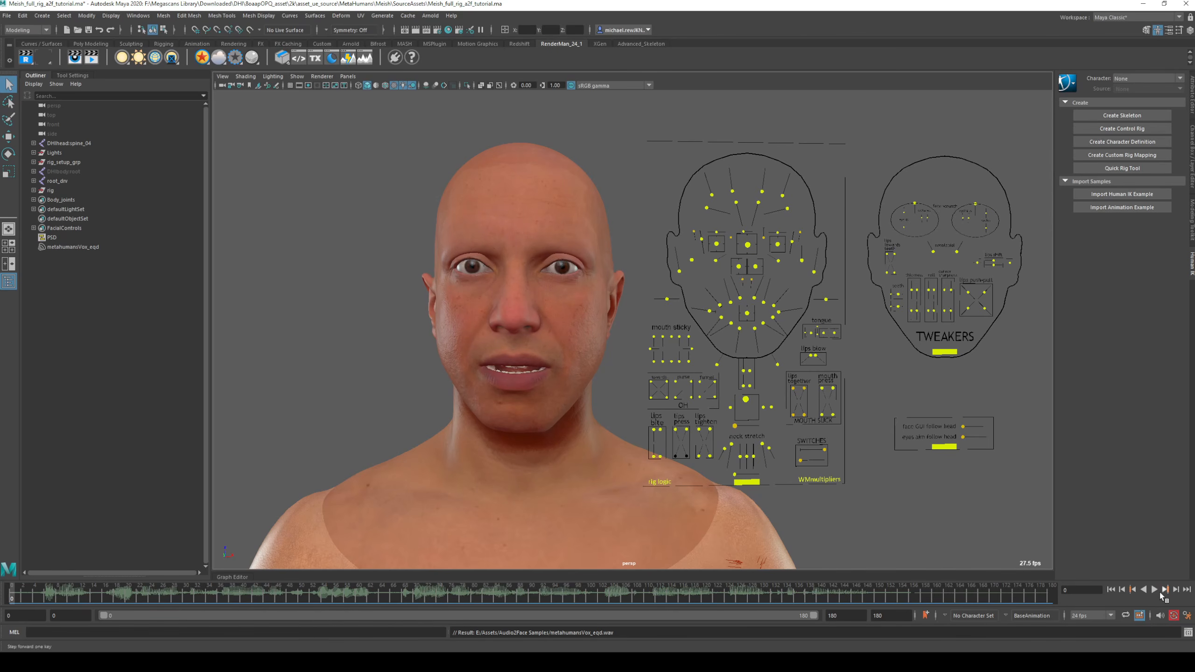
{"action": "left_click", "coordinate": [1158, 593]}
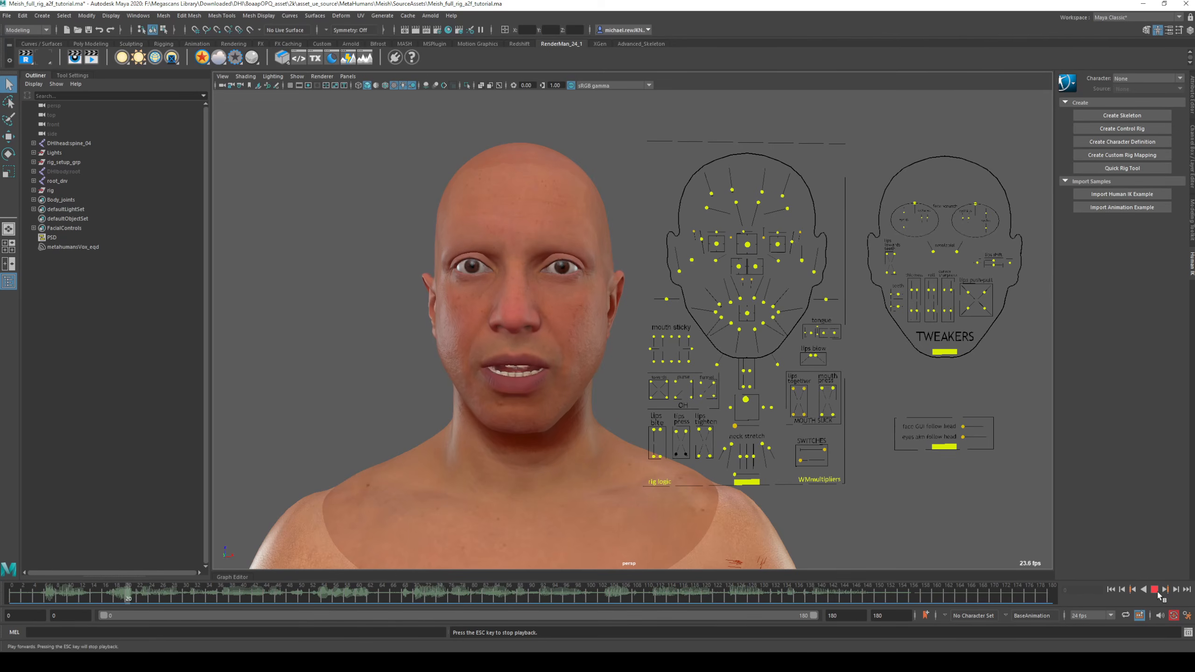
{"action": "key", "text": "Escape"}
{"action": "left_click_drag", "start_coordinate": [48, 590], "coordinate": [22, 594]}
Open the attributes of the timeline's metahumansVox_eqd sound and set its offset to -2
{"action": "right_click", "coordinate": [46, 595]}
{"action": "mouse_move", "coordinate": [98, 583]}
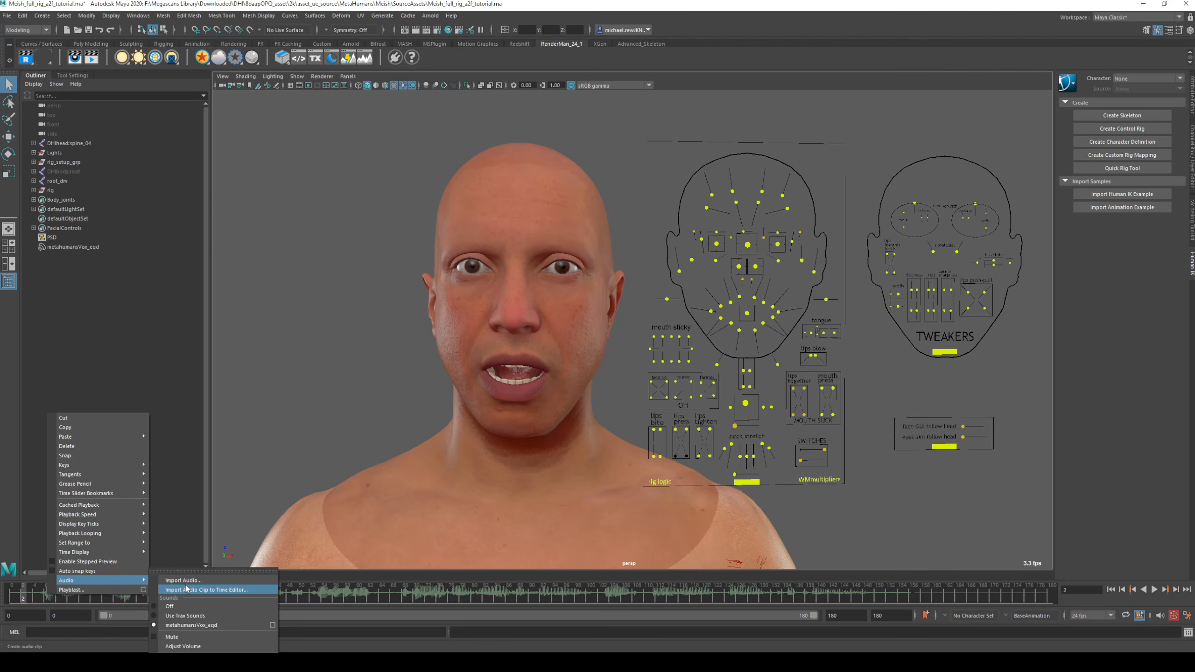
{"action": "left_click", "coordinate": [273, 625]}
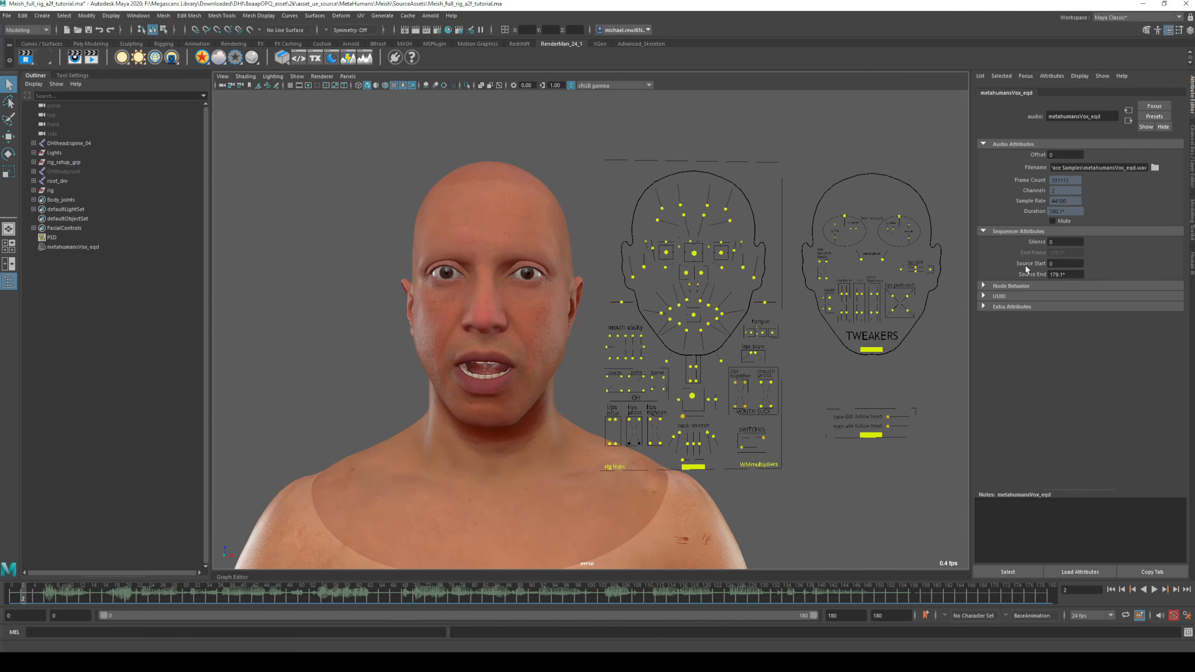
{"action": "left_click", "coordinate": [1053, 155]}
{"action": "key", "text": "Return"}
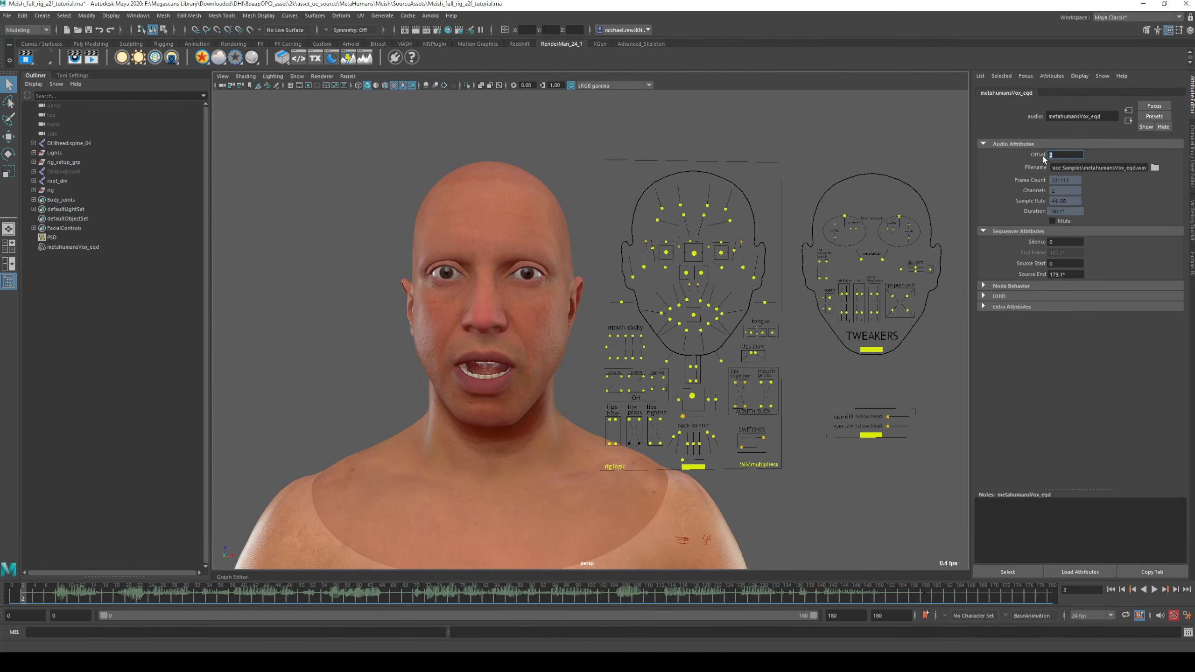
{"action": "key", "text": "Return"}
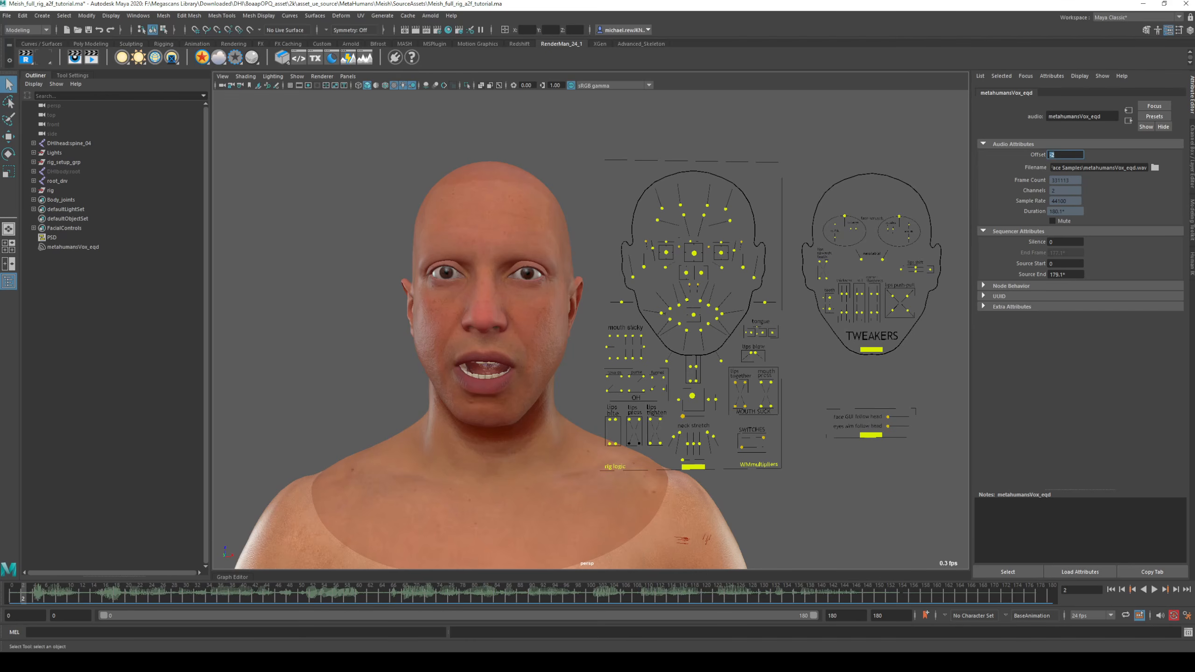
Play the animation from the start of the timeline to check the lip sync against the offset audio
{"action": "left_click", "coordinate": [13, 597]}
{"action": "key", "text": "alt+v"}
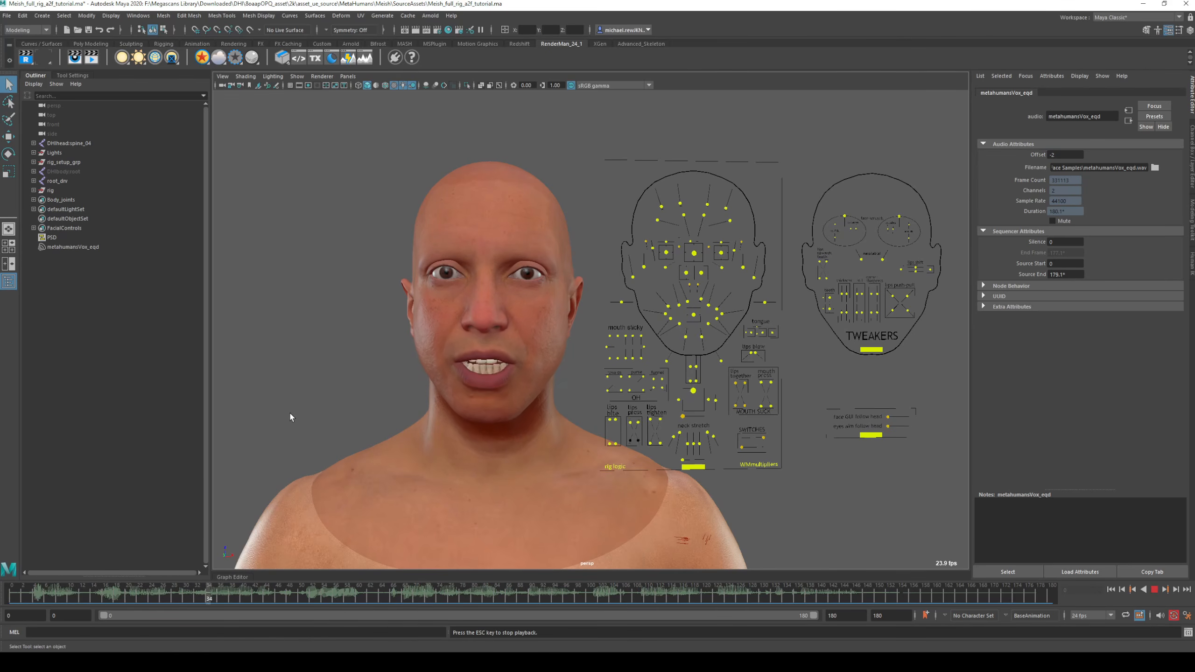
{"action": "key", "text": "Escape"}
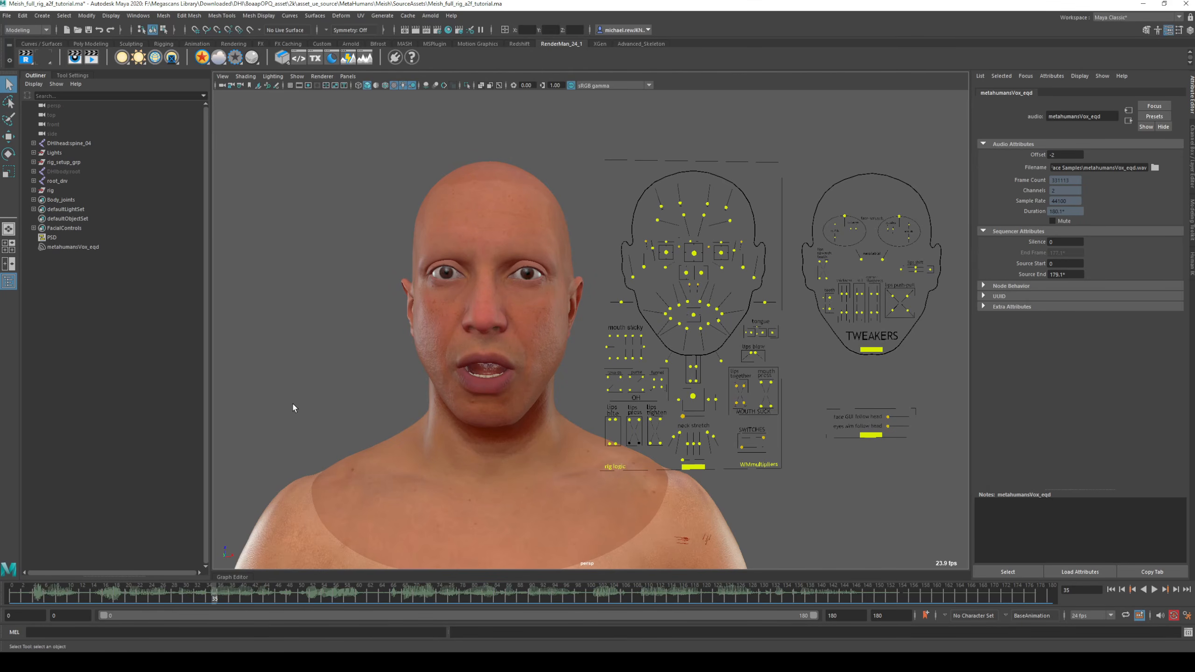
Scrub the timeline back from frame 40 to about frame 15 and replay the animation to review the mouth shapes
{"action": "left_click", "coordinate": [241, 592]}
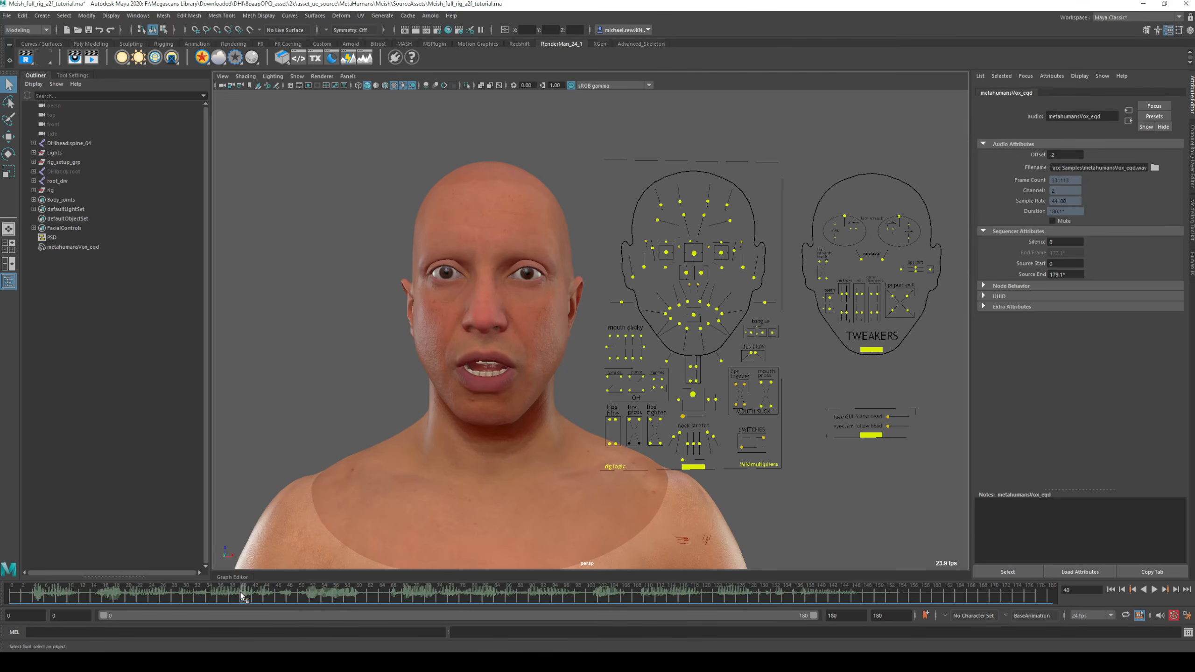
{"action": "left_click_drag", "start_coordinate": [195, 592], "coordinate": [97, 588]}
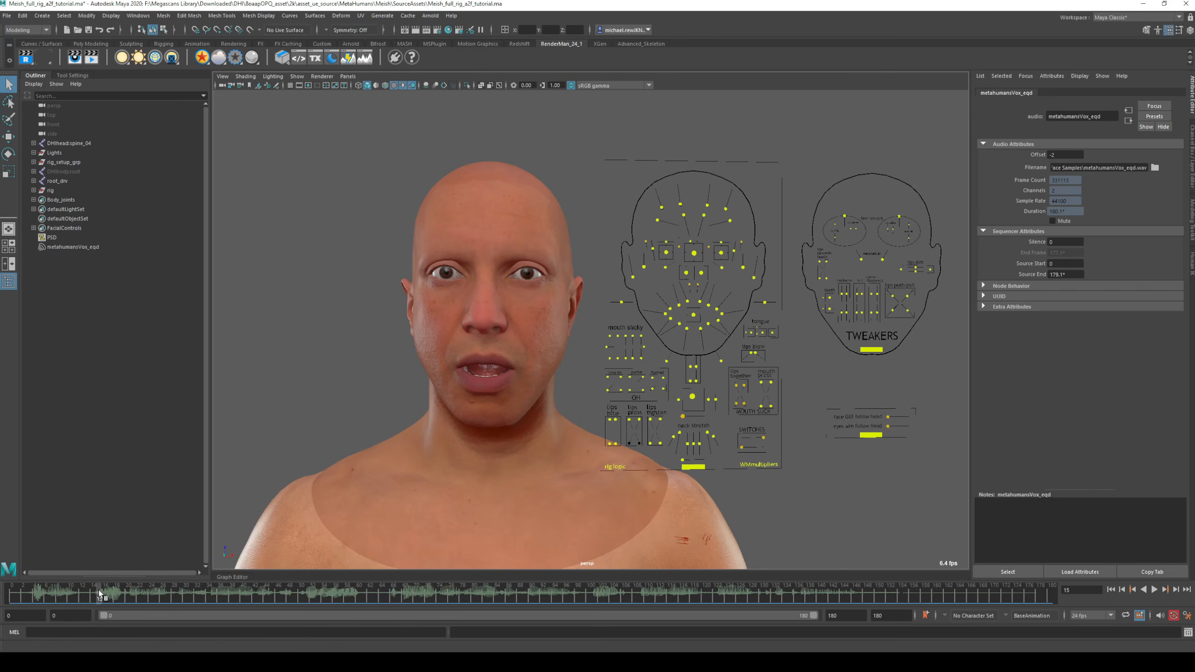
{"action": "mouse_move", "coordinate": [106, 595]}
{"action": "left_mouse_down"}
{"action": "mouse_move", "coordinate": [116, 596]}
{"action": "mouse_move", "coordinate": [101, 596]}
{"action": "left_mouse_up"}
{"action": "key", "text": "alt+v"}
{"action": "key", "text": "Escape"}
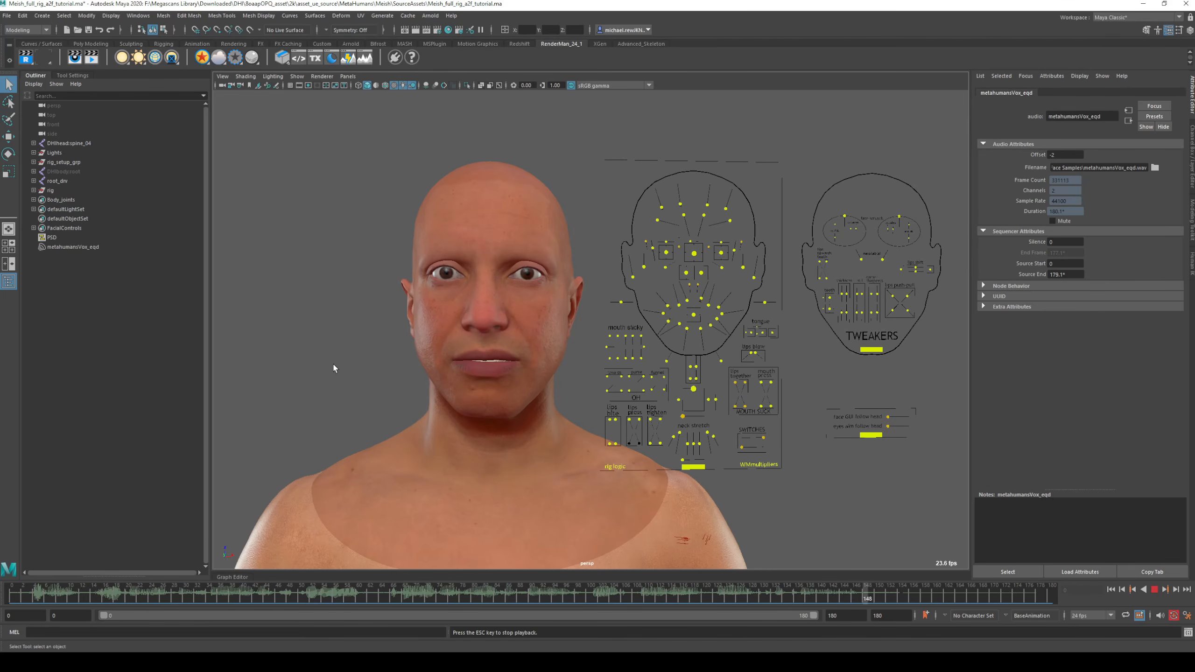
{"action": "key", "text": "Escape"}
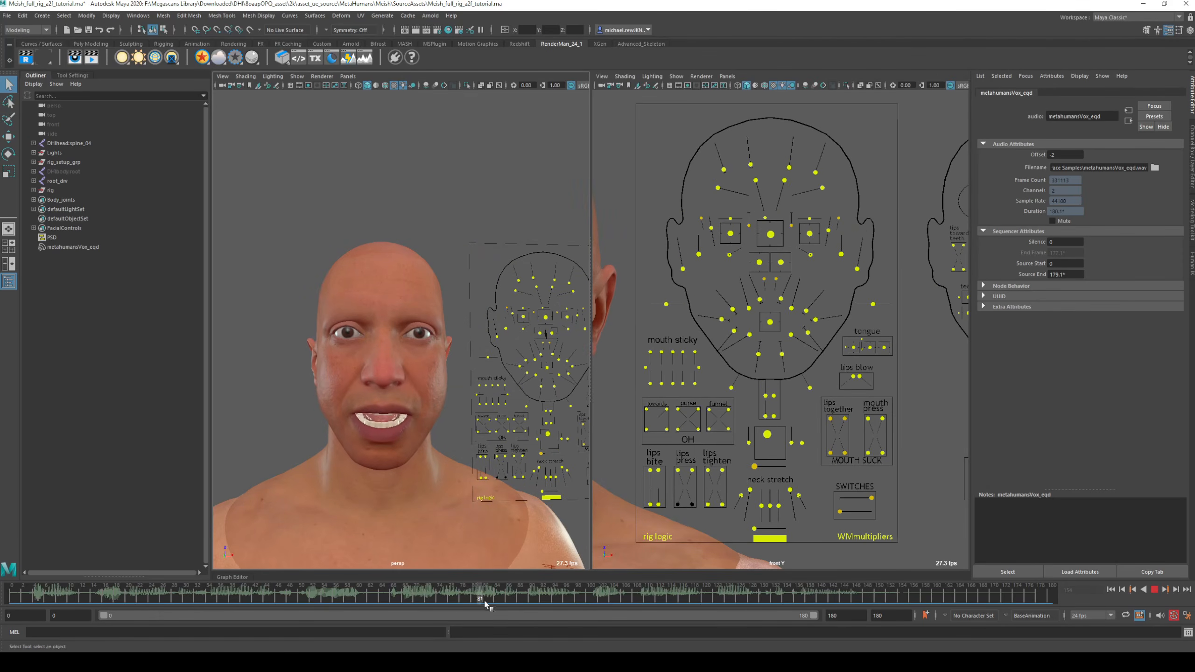
Scrub to frame 43 and move the CTRL_C_jaw control up a little to close the jaw there
{"action": "mouse_move", "coordinate": [484, 602]}
{"action": "left_mouse_down"}
{"action": "mouse_move", "coordinate": [679, 606]}
{"action": "mouse_move", "coordinate": [538, 608]}
{"action": "mouse_move", "coordinate": [405, 597]}
{"action": "mouse_move", "coordinate": [404, 586]}
{"action": "left_mouse_up"}
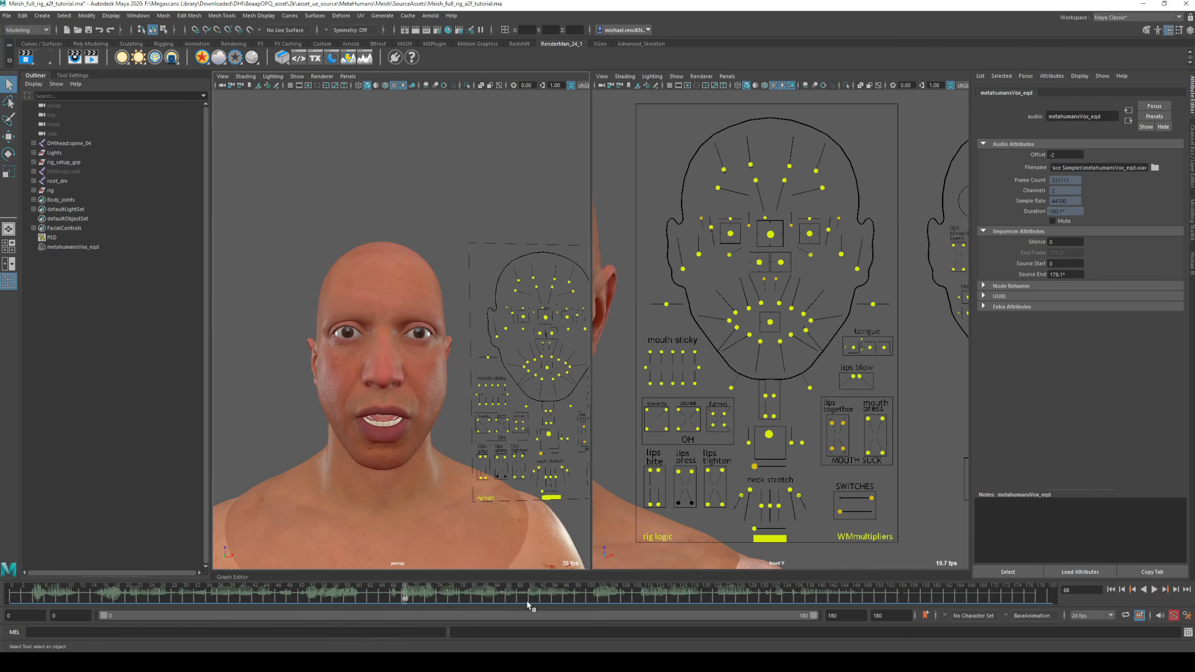
{"action": "left_click", "coordinate": [197, 594]}
{"action": "left_click_drag", "start_coordinate": [196, 594], "coordinate": [259, 595]}
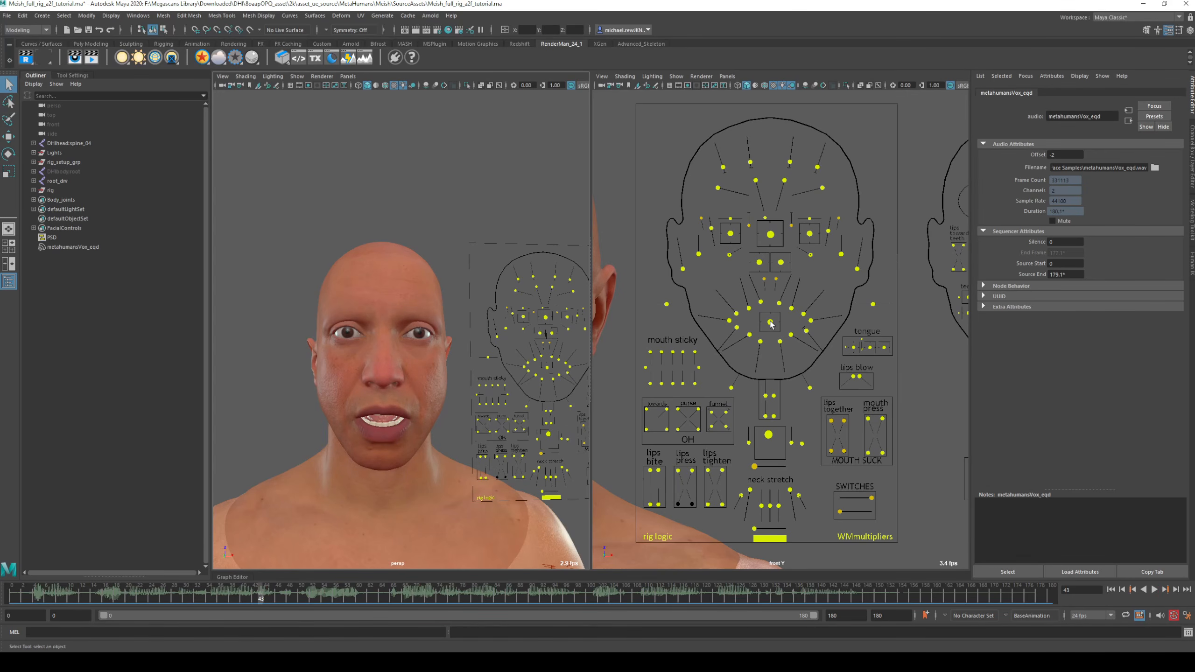
{"action": "left_click", "coordinate": [768, 435]}
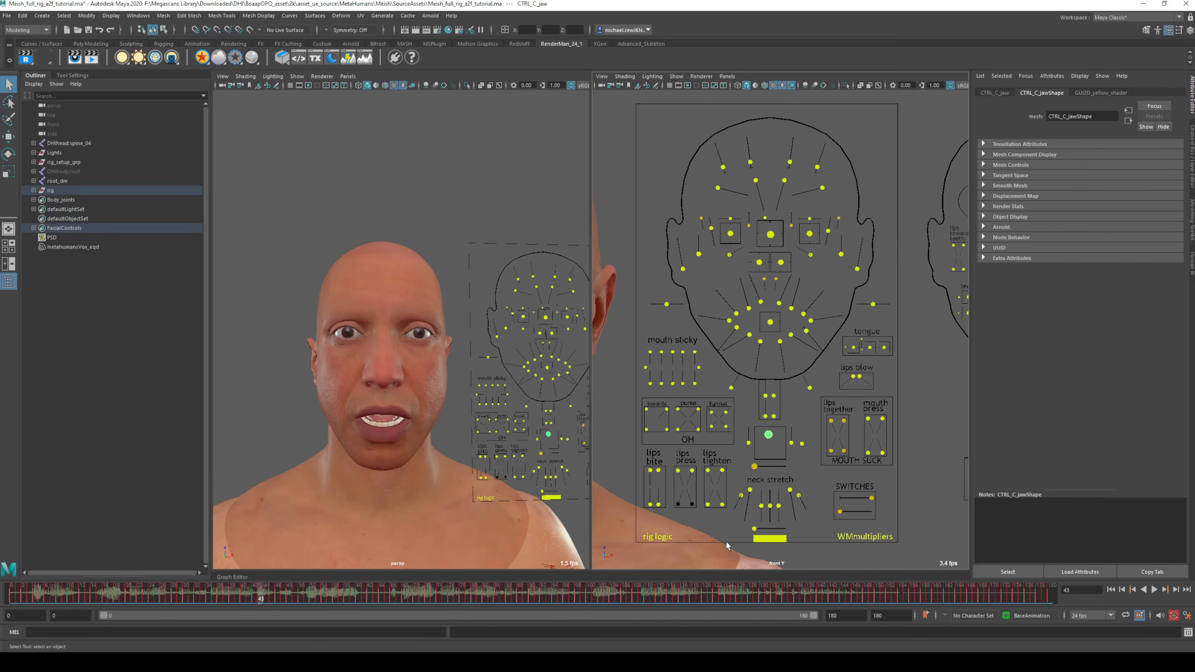
{"action": "key", "text": "w"}
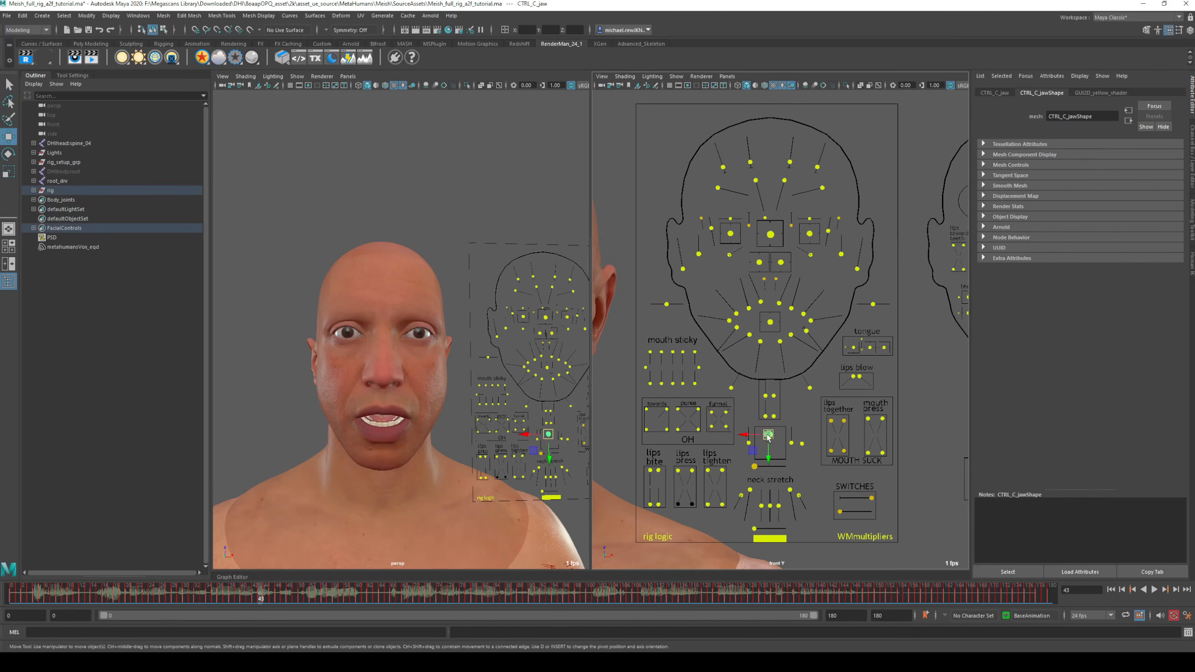
{"action": "left_click_drag", "start_coordinate": [771, 458], "coordinate": [772, 450]}
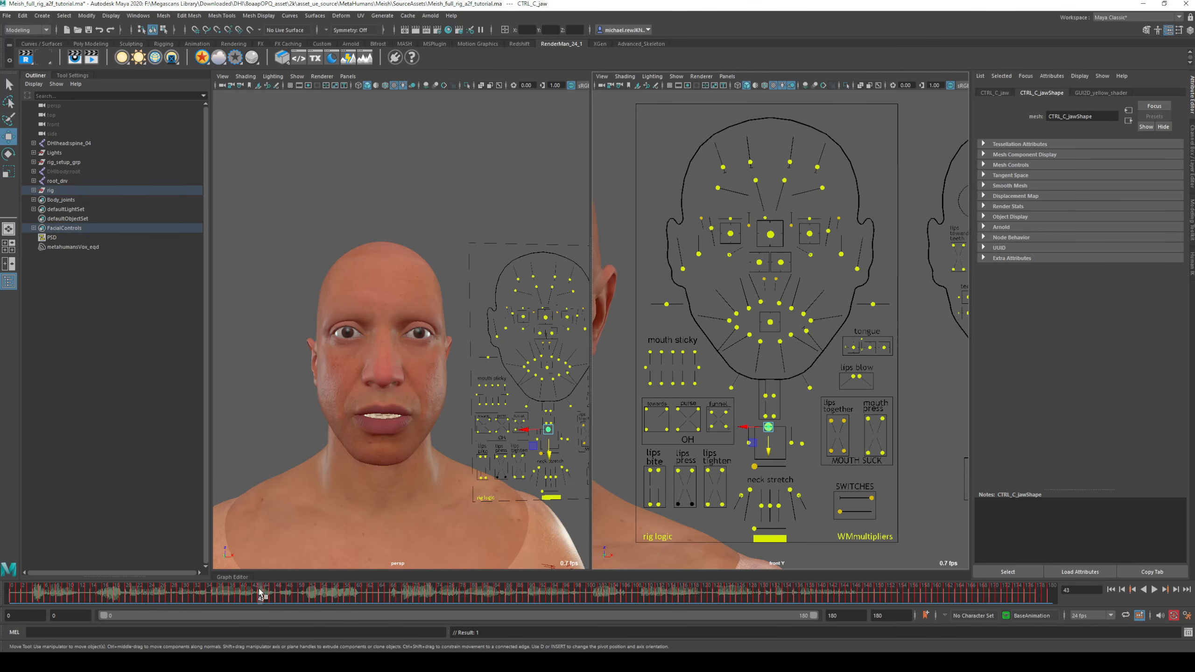
Delete the jaw control's keys at frames 42 and 44, on both sides of the adjusted frame 43
{"action": "key", "text": "alt+v"}
{"action": "left_click_drag", "start_coordinate": [259, 592], "coordinate": [259, 596]}
{"action": "left_click", "coordinate": [251, 595]}
{"action": "right_click", "coordinate": [251, 595]}
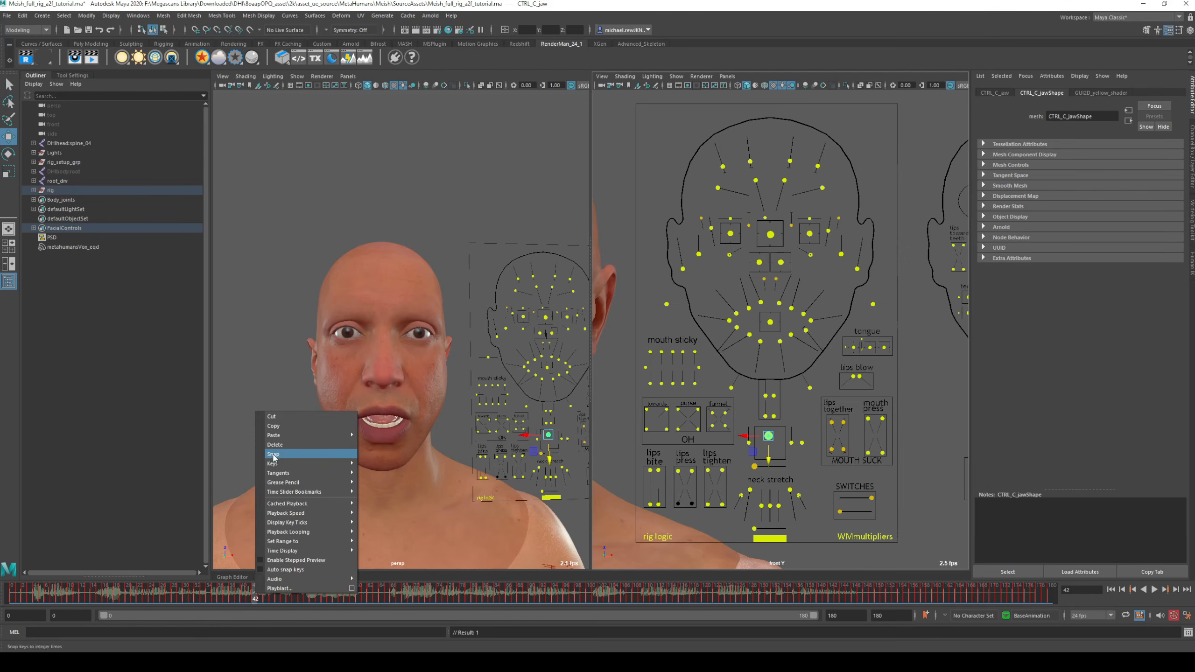
{"action": "left_click", "coordinate": [280, 444]}
{"action": "left_click", "coordinate": [266, 594]}
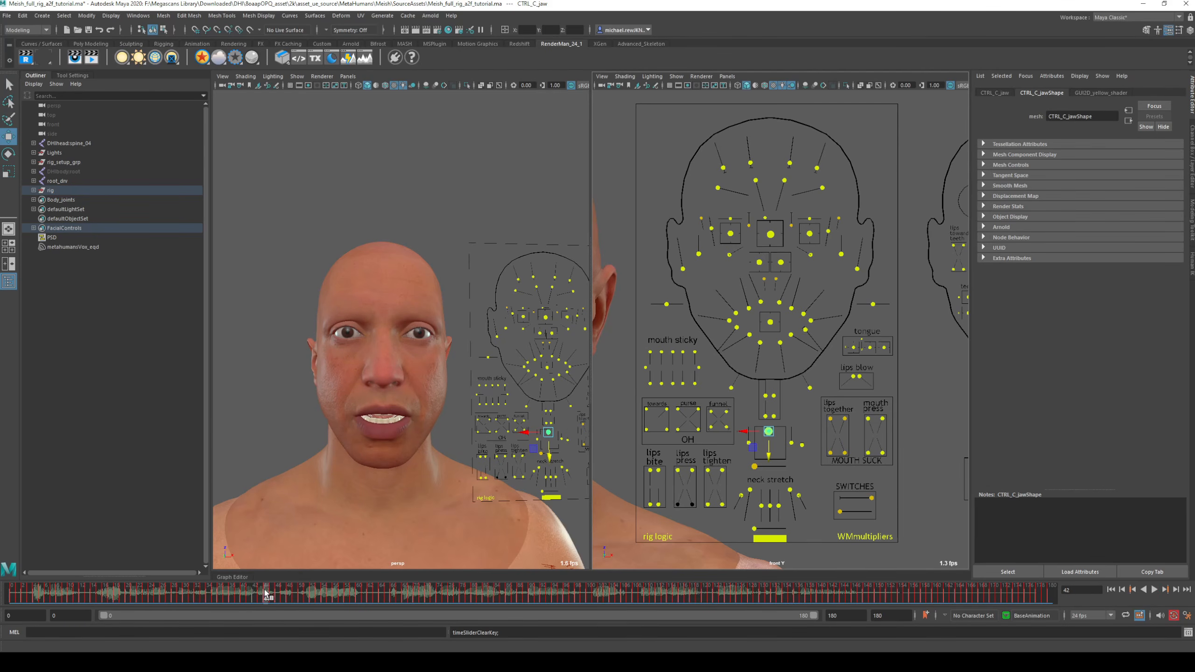
{"action": "right_click", "coordinate": [267, 594]}
{"action": "left_click", "coordinate": [286, 442]}
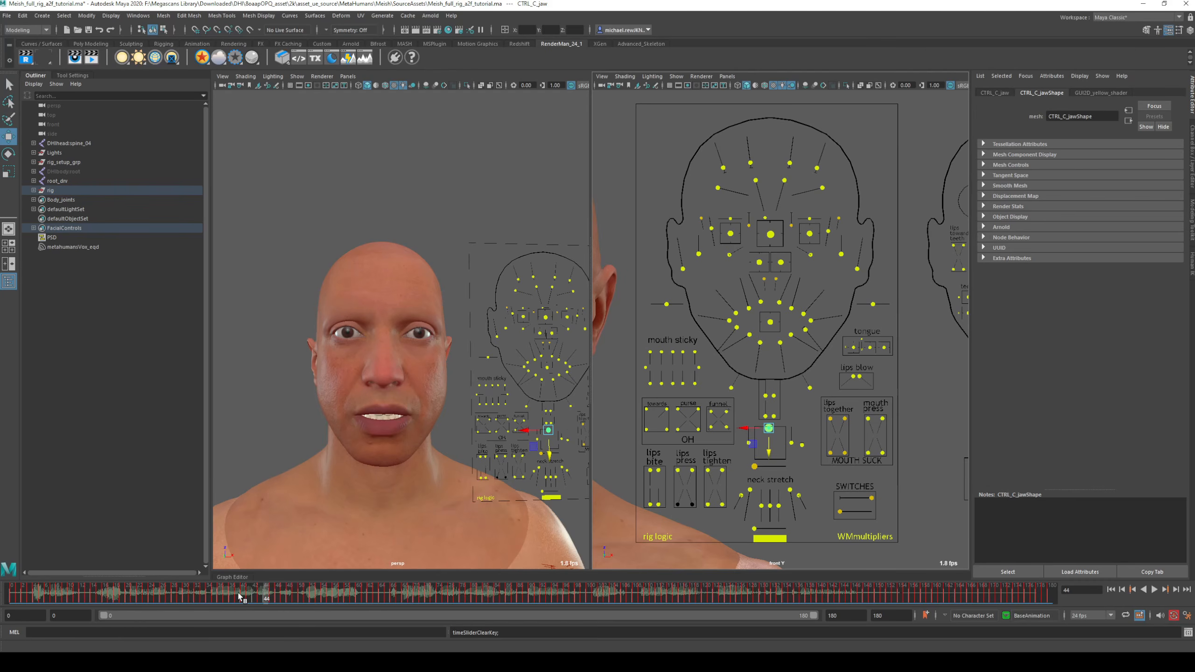
Replay the jaw motion from about frame 39, stop, and return to frame 43
{"action": "left_click", "coordinate": [238, 595]}
{"action": "key", "text": "alt+v"}
{"action": "left_click_drag", "start_coordinate": [275, 591], "coordinate": [259, 588]}
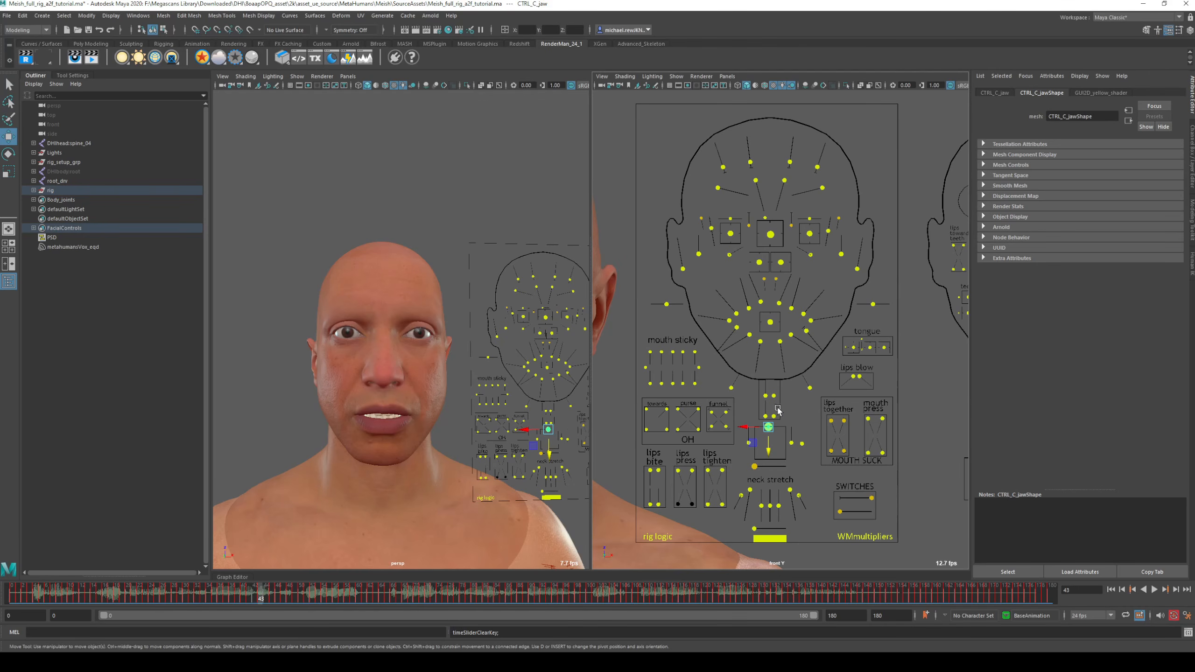
Raise both lower chin-raise controls (jaw_ChinRaiseD) together at frame 43 to bring the lips together
{"action": "scroll", "coordinate": [778, 411], "scroll_direction": "up", "scroll_amount": 5}
{"action": "left_click", "coordinate": [816, 362]}
{"action": "left_click_drag", "start_coordinate": [828, 356], "coordinate": [729, 391]}
{"action": "mouse_move", "coordinate": [782, 360]}
{"action": "left_mouse_down"}
{"action": "mouse_move", "coordinate": [782, 337]}
{"action": "mouse_move", "coordinate": [783, 362]}
{"action": "left_mouse_up"}
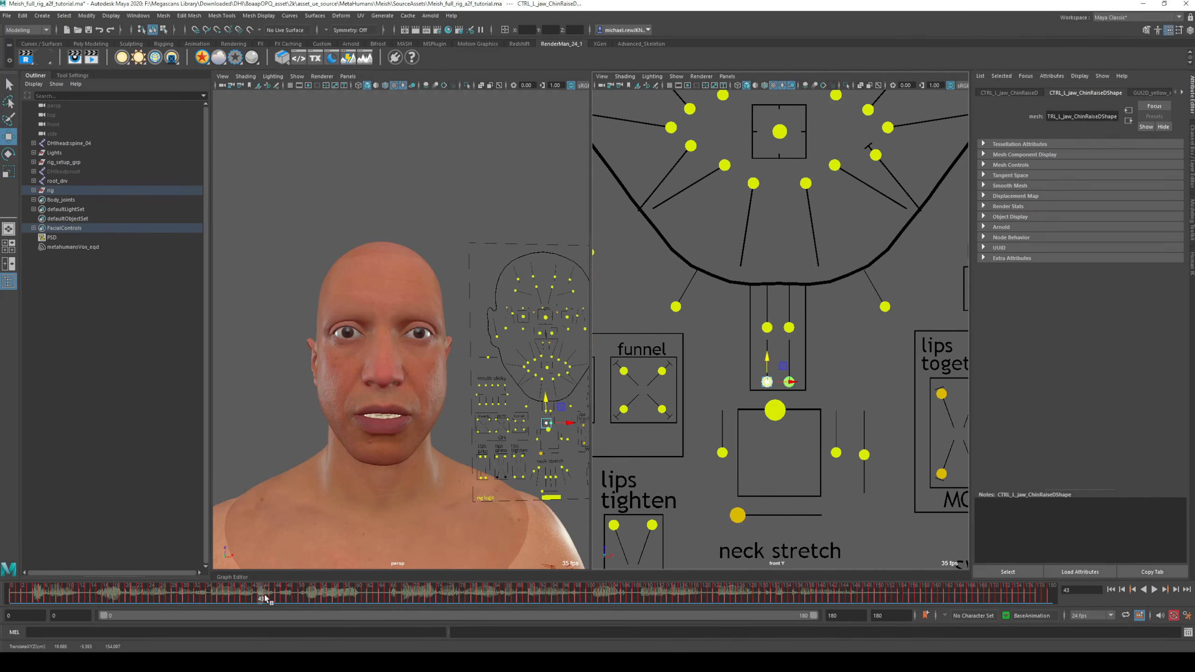
{"action": "mouse_move", "coordinate": [265, 599]}
{"action": "left_mouse_down"}
{"action": "mouse_move", "coordinate": [251, 597]}
{"action": "mouse_move", "coordinate": [266, 598]}
{"action": "left_mouse_up"}
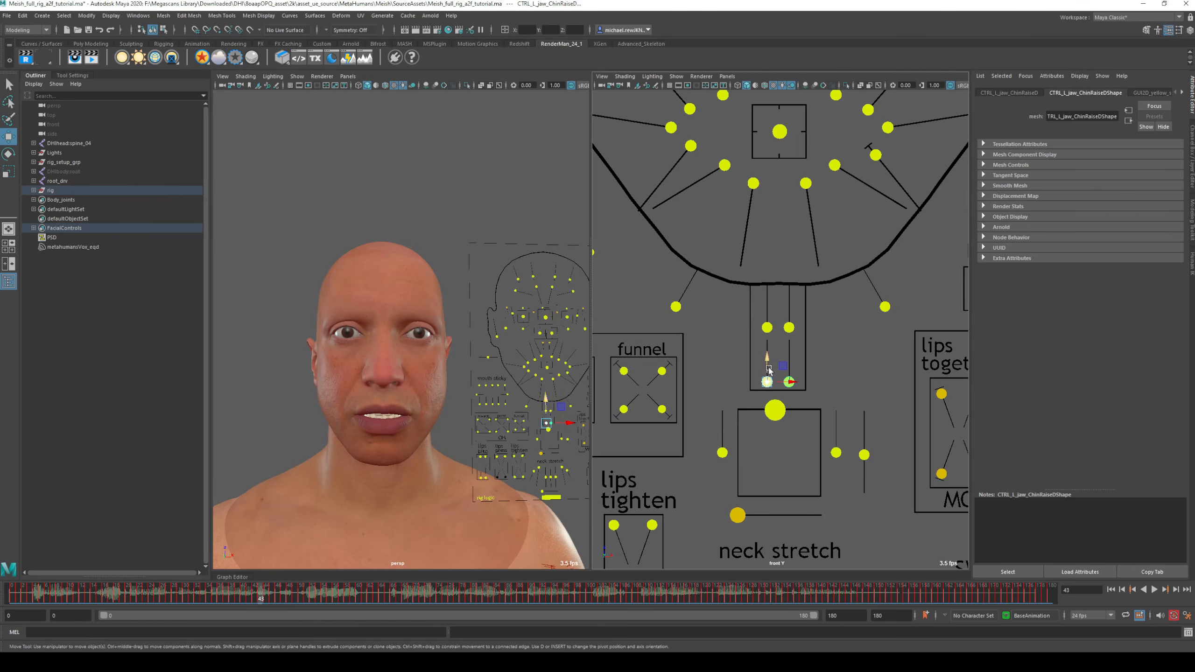
{"action": "left_click_drag", "start_coordinate": [774, 367], "coordinate": [776, 338]}
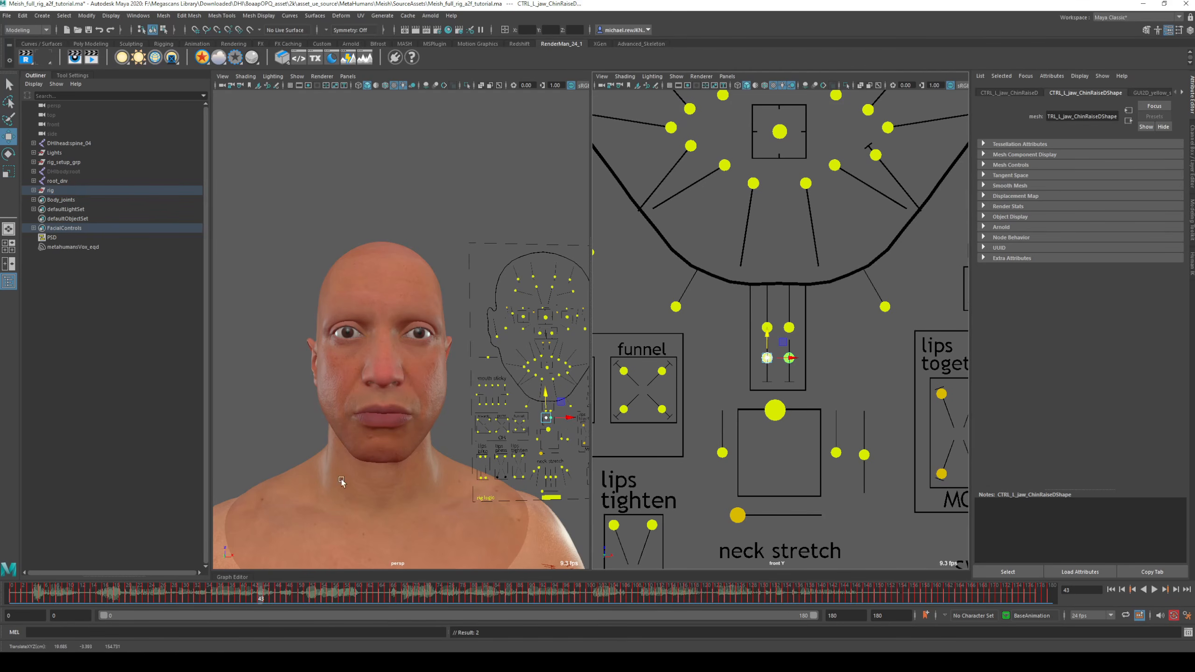
Delete the chin-raise controls' keys at frames 42 and 44
{"action": "left_click", "coordinate": [254, 595]}
{"action": "right_click", "coordinate": [255, 595]}
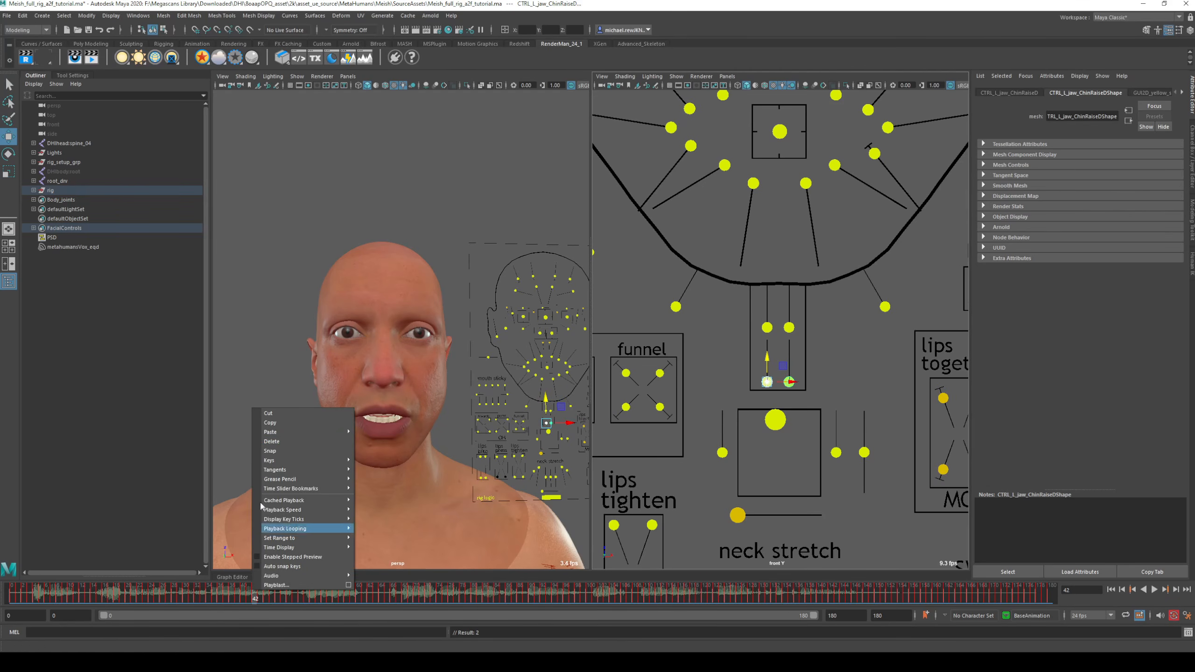
{"action": "left_click", "coordinate": [282, 442]}
{"action": "left_click", "coordinate": [267, 595]}
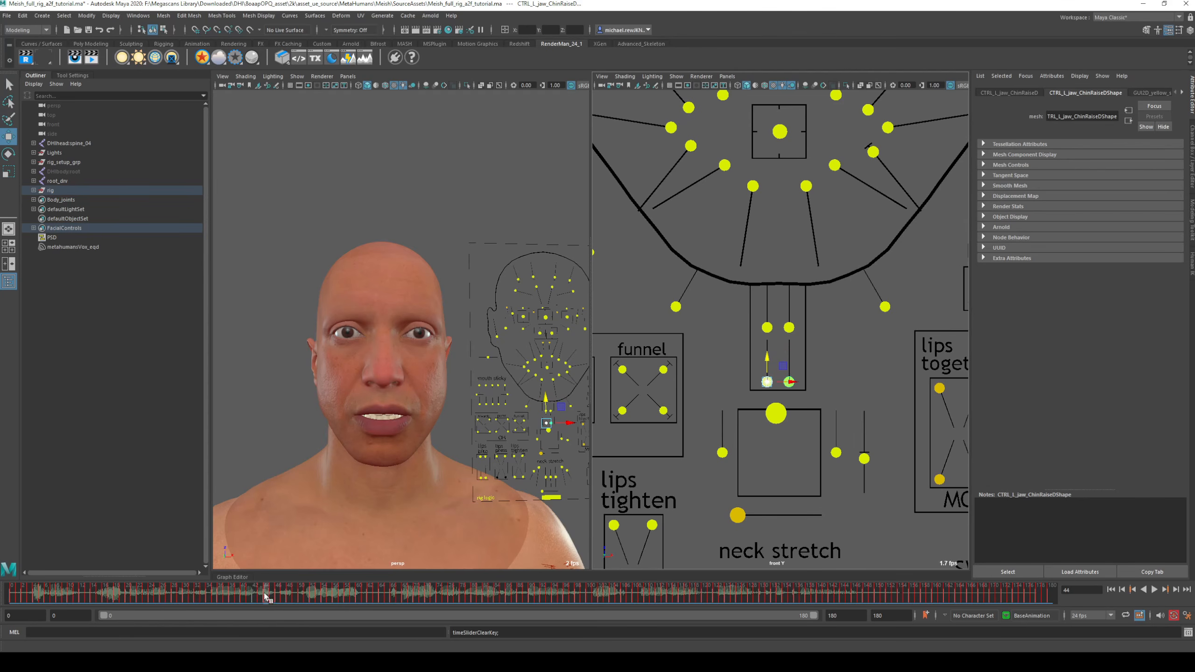
{"action": "right_click", "coordinate": [266, 596]}
{"action": "left_click", "coordinate": [311, 439]}
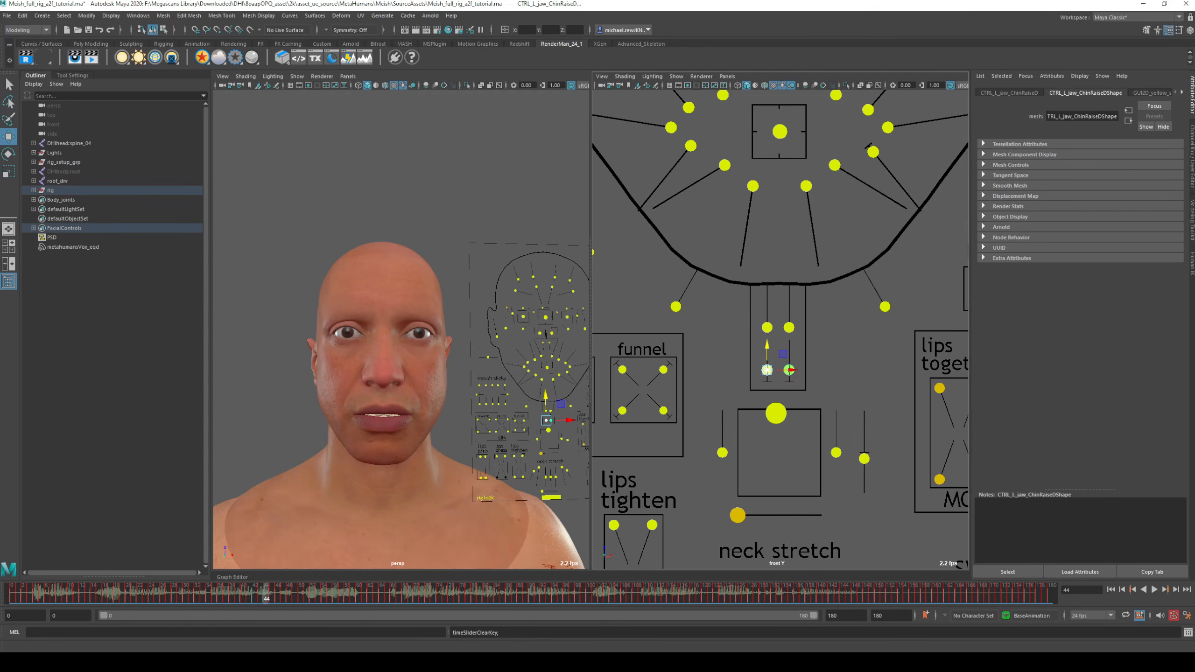
Play the animation and scrub back to frame 43 to check the lip closure
{"action": "mouse_move", "coordinate": [1164, 624]}
{"action": "left_click", "coordinate": [1153, 589]}
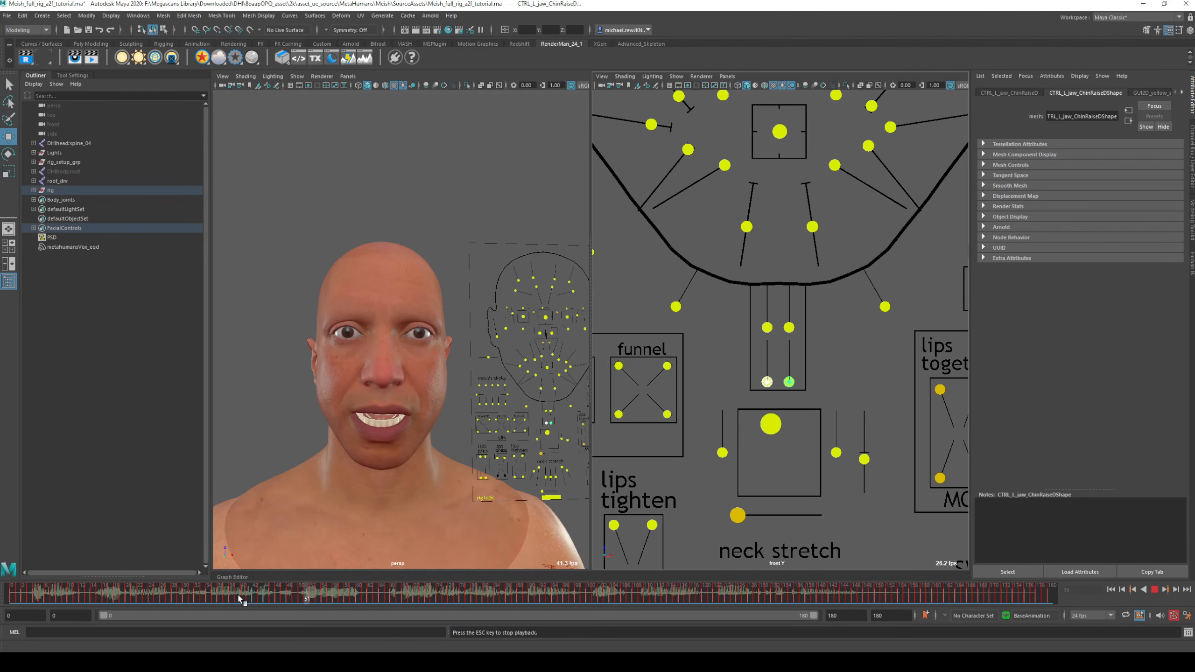
{"action": "left_click", "coordinate": [242, 597]}
{"action": "mouse_move", "coordinate": [242, 598]}
{"action": "left_mouse_down"}
{"action": "mouse_move", "coordinate": [276, 597]}
{"action": "mouse_move", "coordinate": [260, 598]}
{"action": "left_mouse_up"}
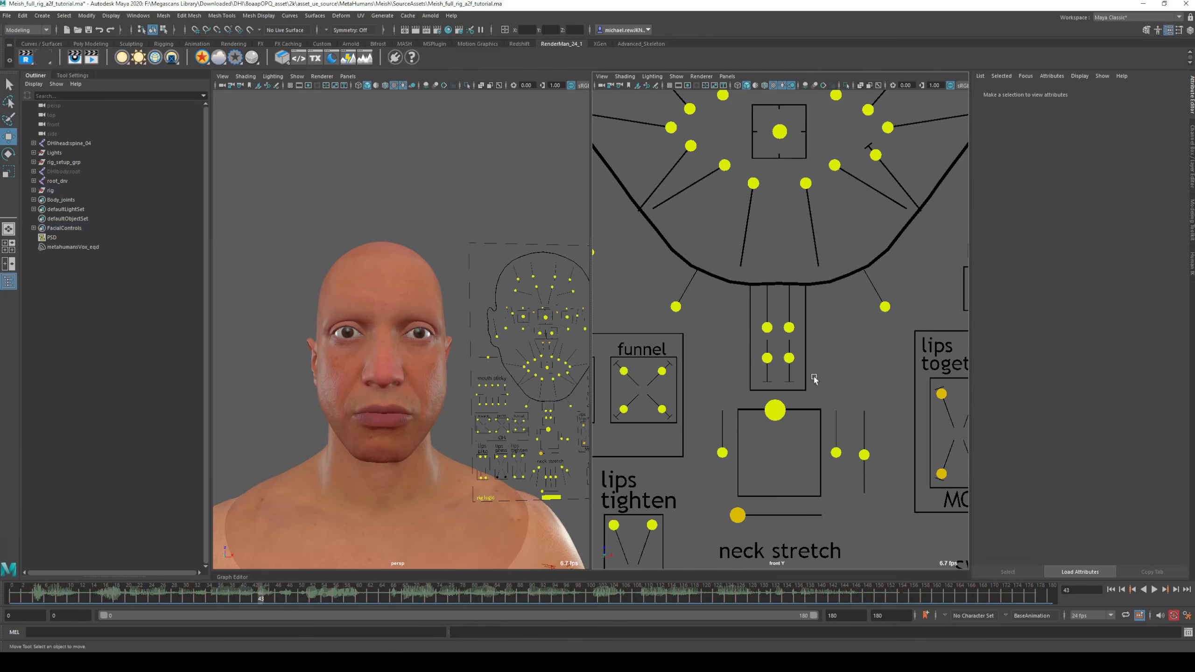
Delete the chin-raise controls' key at frame 45 and replay the animation
{"action": "left_click", "coordinate": [275, 595]}
{"action": "right_click", "coordinate": [276, 595]}
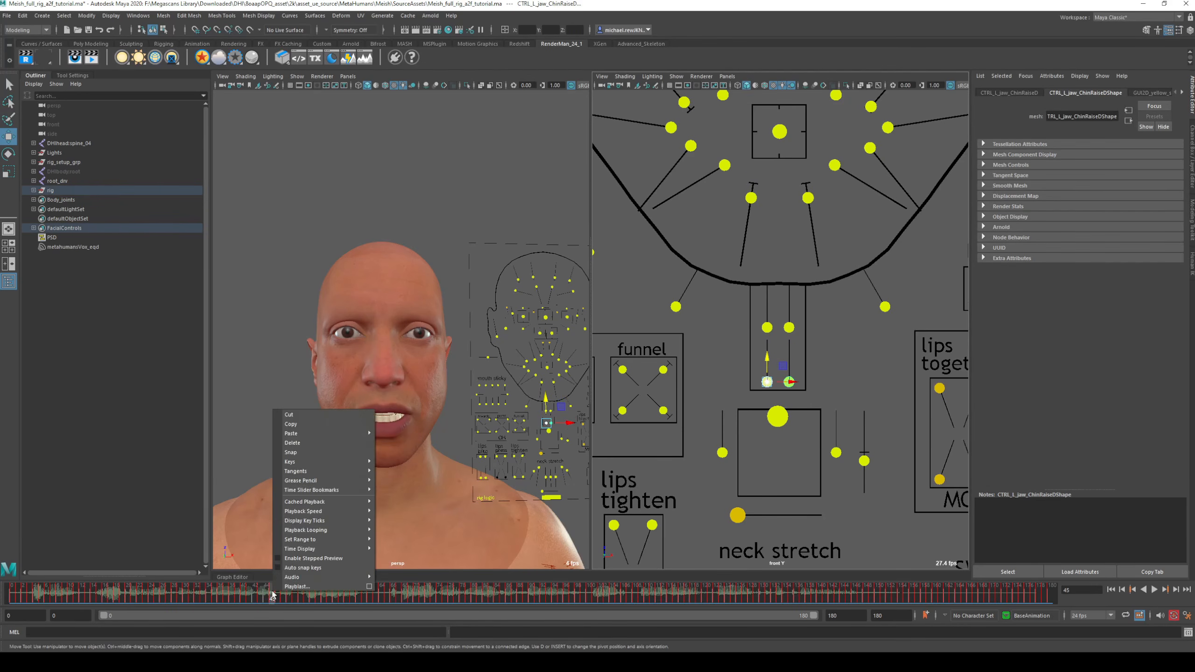
{"action": "left_click", "coordinate": [314, 441]}
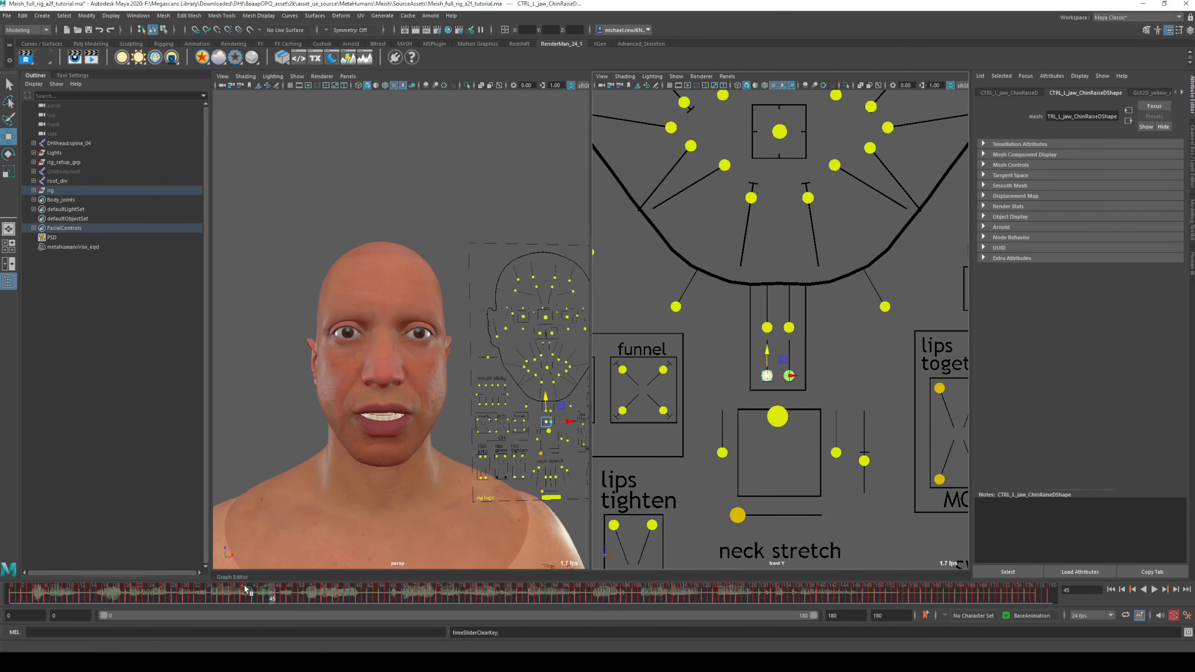
{"action": "key", "text": "alt+v"}
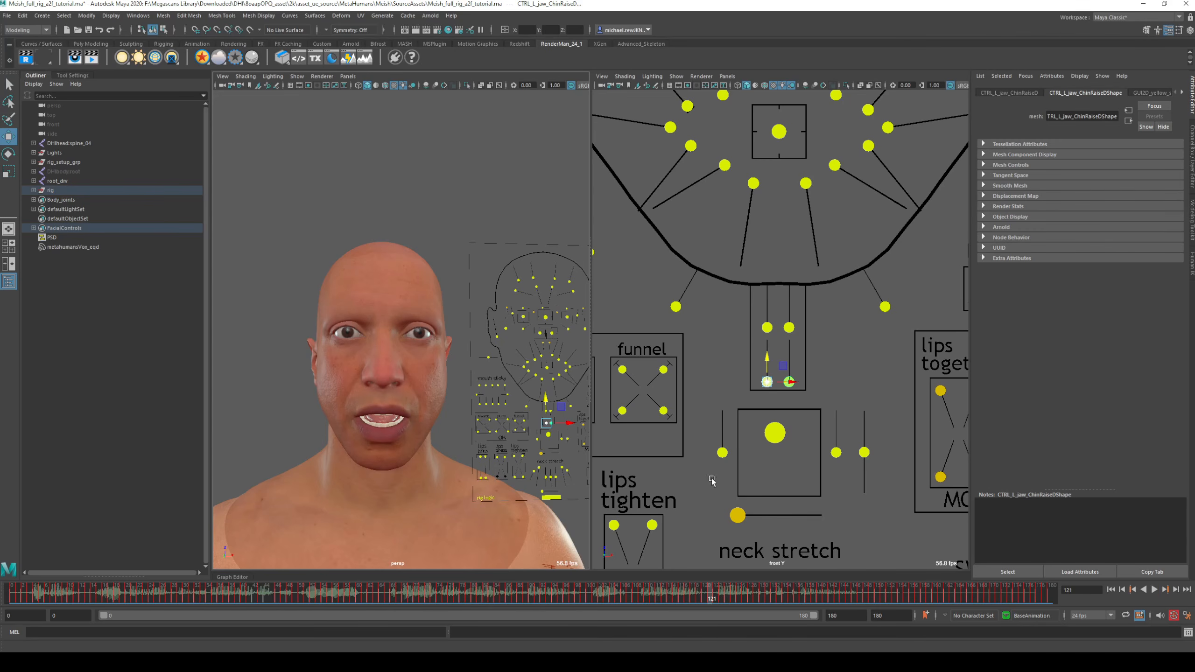
At frame 60, pull the four mouth funnel controls inward and key them
{"action": "middle_click_drag", "start_coordinate": [682, 392], "coordinate": [876, 360], "text": "alt"}
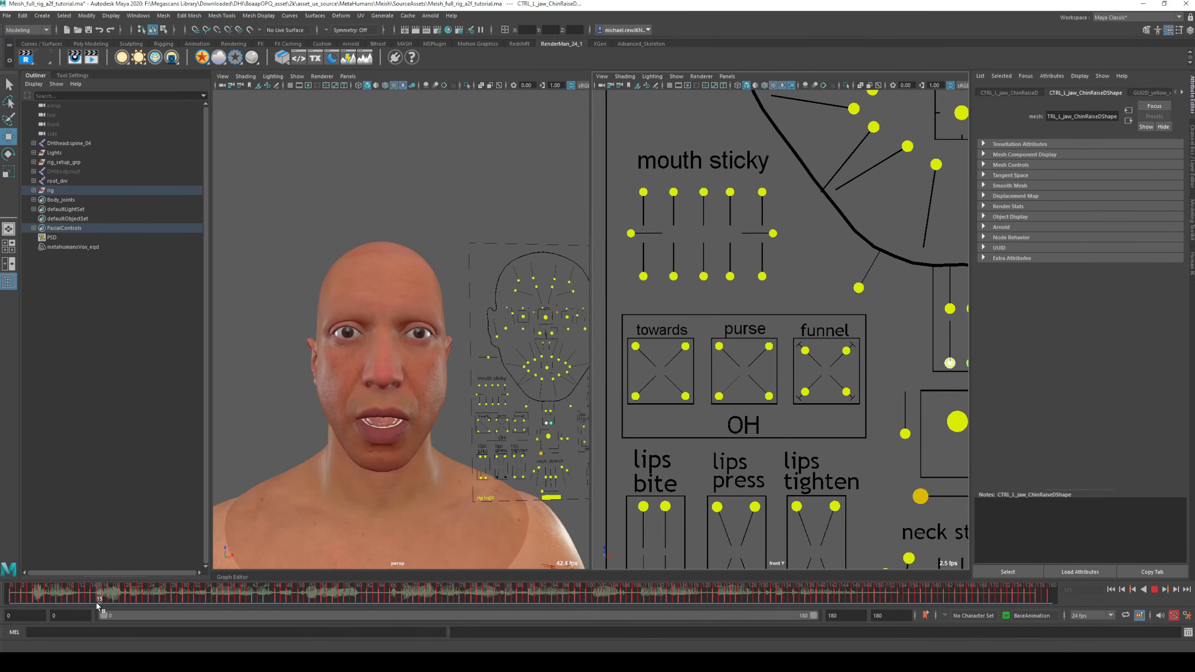
{"action": "left_click_drag", "start_coordinate": [96, 603], "coordinate": [358, 601]}
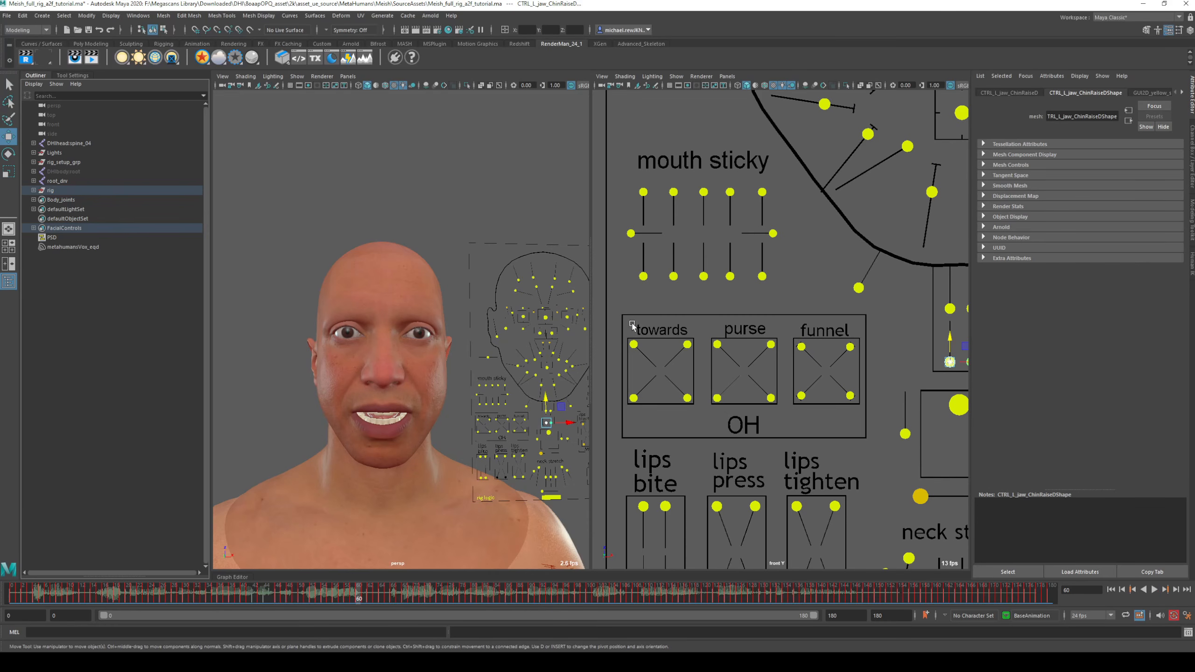
{"action": "left_click_drag", "start_coordinate": [632, 326], "coordinate": [701, 431]}
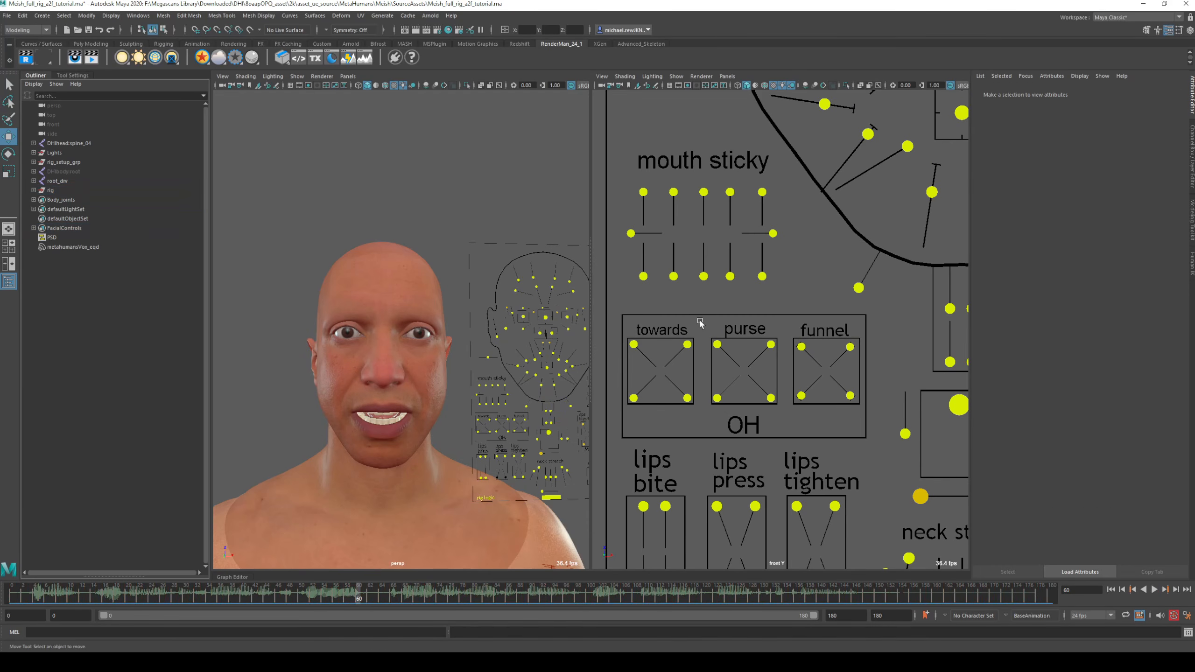
{"action": "left_click_drag", "start_coordinate": [796, 337], "coordinate": [880, 436]}
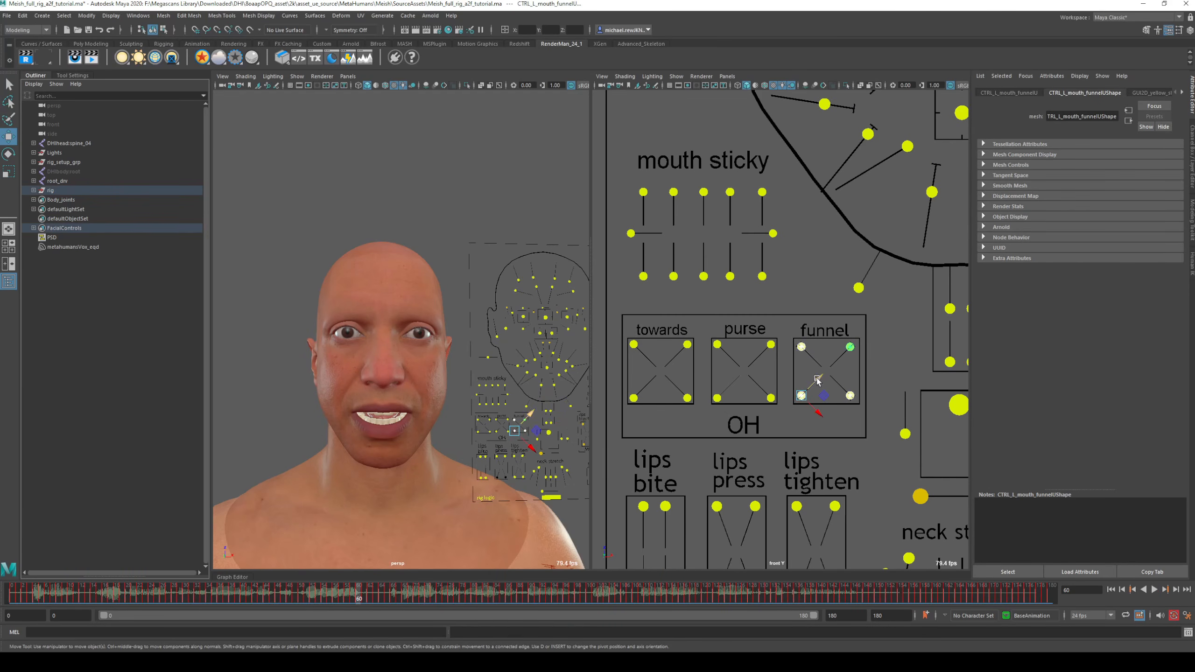
{"action": "left_click_drag", "start_coordinate": [824, 379], "coordinate": [825, 378]}
{"action": "key", "text": "s"}
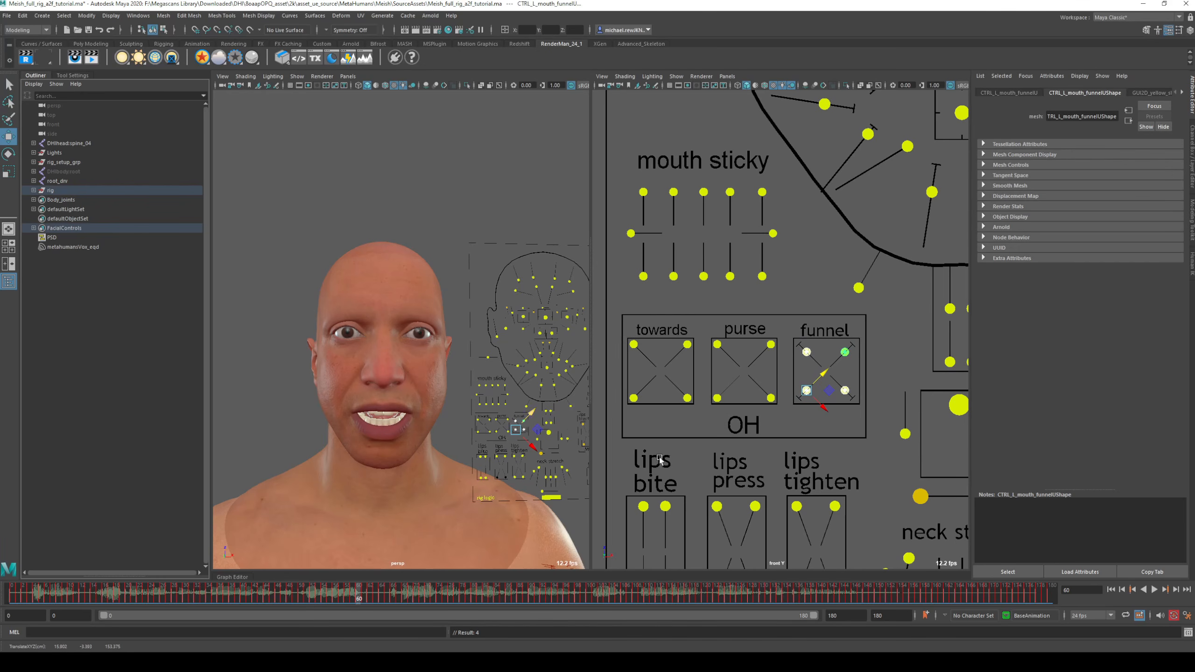
Delete the funnel controls' keys at frames 59 and 61
{"action": "right_click", "coordinate": [354, 596]}
{"action": "left_click", "coordinate": [397, 450]}
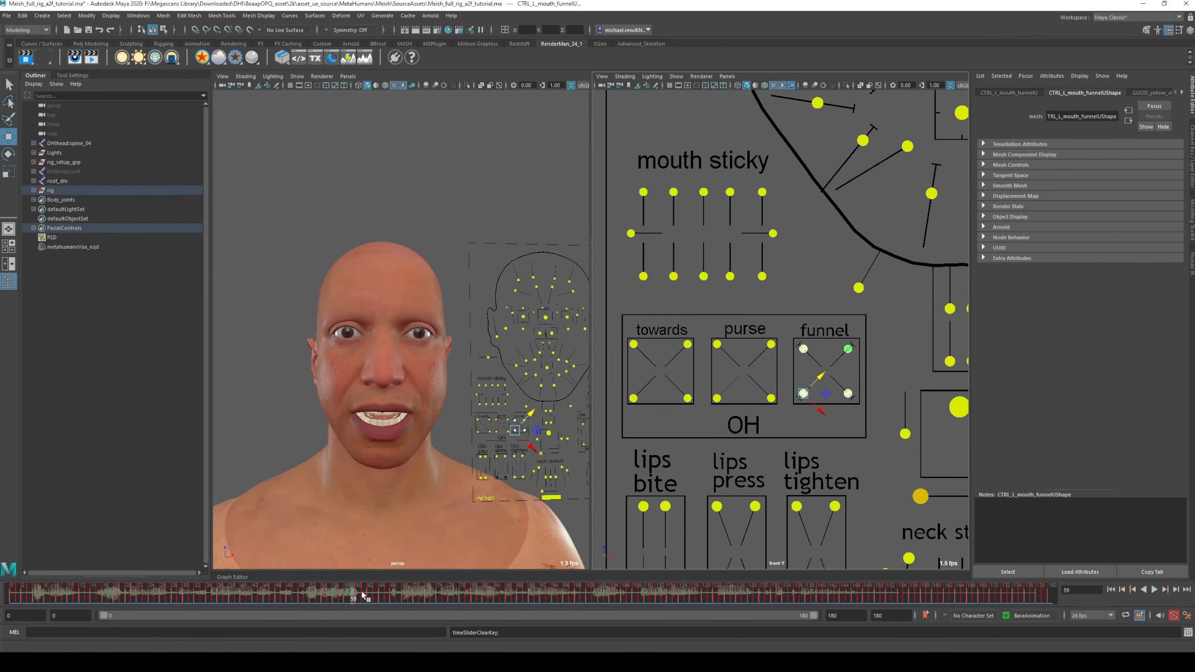
{"action": "left_click", "coordinate": [360, 594]}
{"action": "right_click", "coordinate": [362, 592]}
{"action": "left_click", "coordinate": [413, 440]}
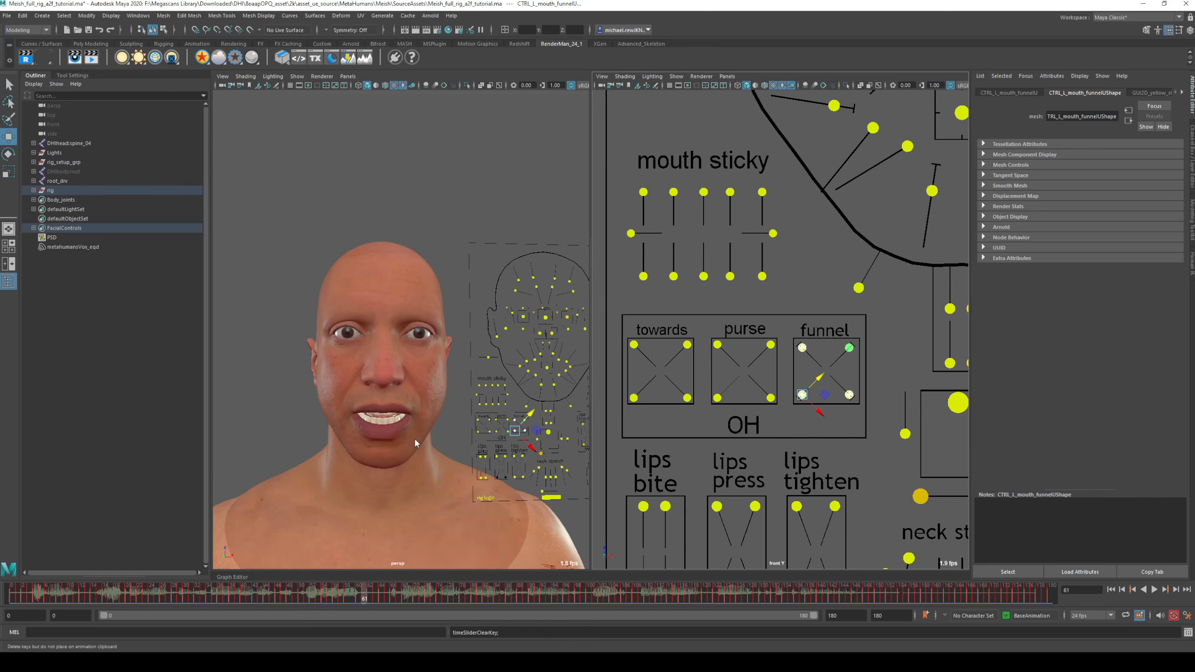
Move the four mouth purse controls inward at frame 60 and remove their key at frame 59
{"action": "left_click_drag", "start_coordinate": [706, 335], "coordinate": [777, 419]}
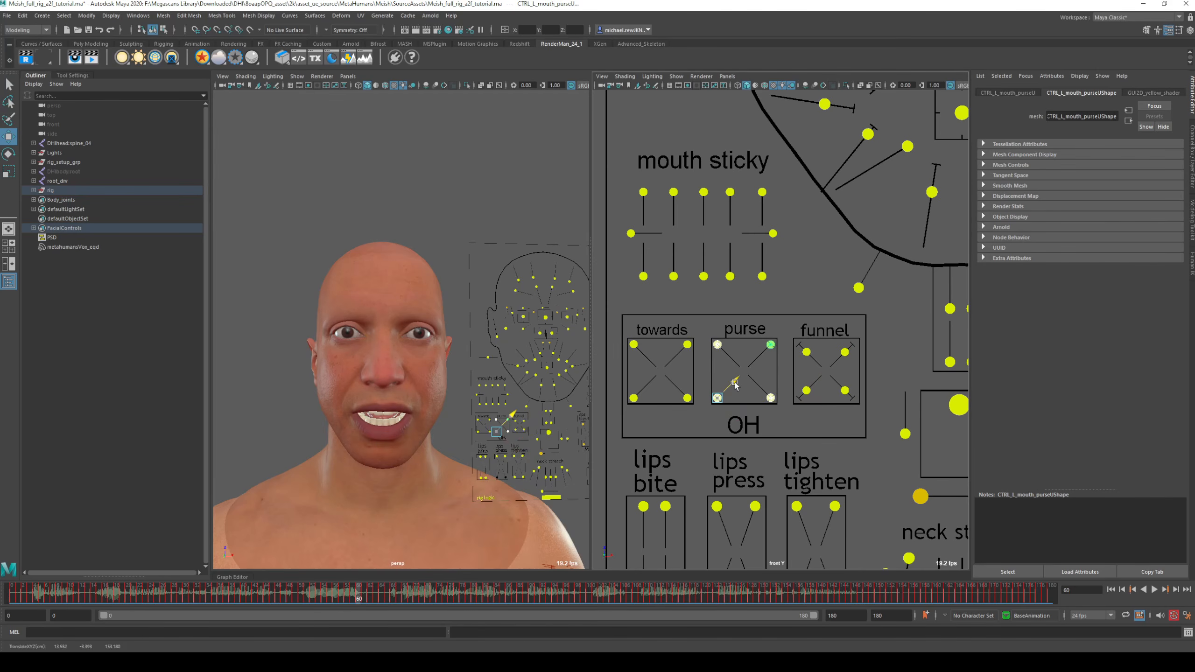
{"action": "left_click_drag", "start_coordinate": [746, 378], "coordinate": [755, 371]}
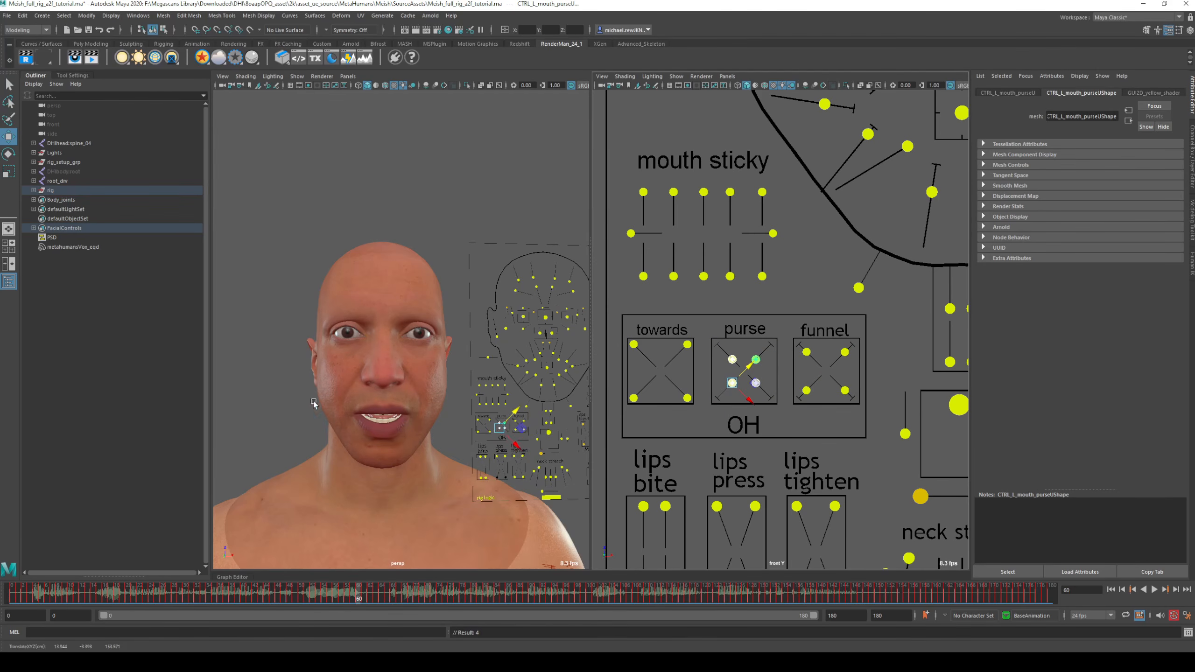
{"action": "mouse_move", "coordinate": [328, 402]}
{"action": "left_mouse_down", "text": "alt"}
{"action": "mouse_move", "coordinate": [422, 383]}
{"action": "mouse_move", "coordinate": [331, 401]}
{"action": "left_mouse_up", "text": "alt"}
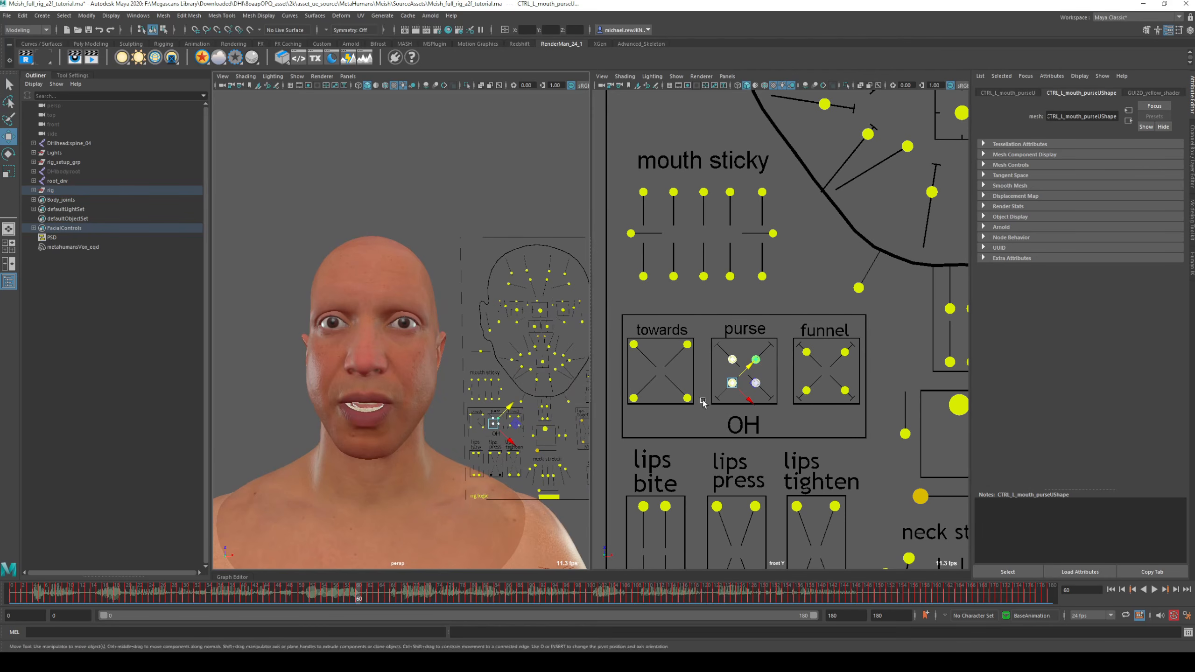
{"action": "left_click", "coordinate": [353, 593]}
{"action": "right_click", "coordinate": [353, 592]}
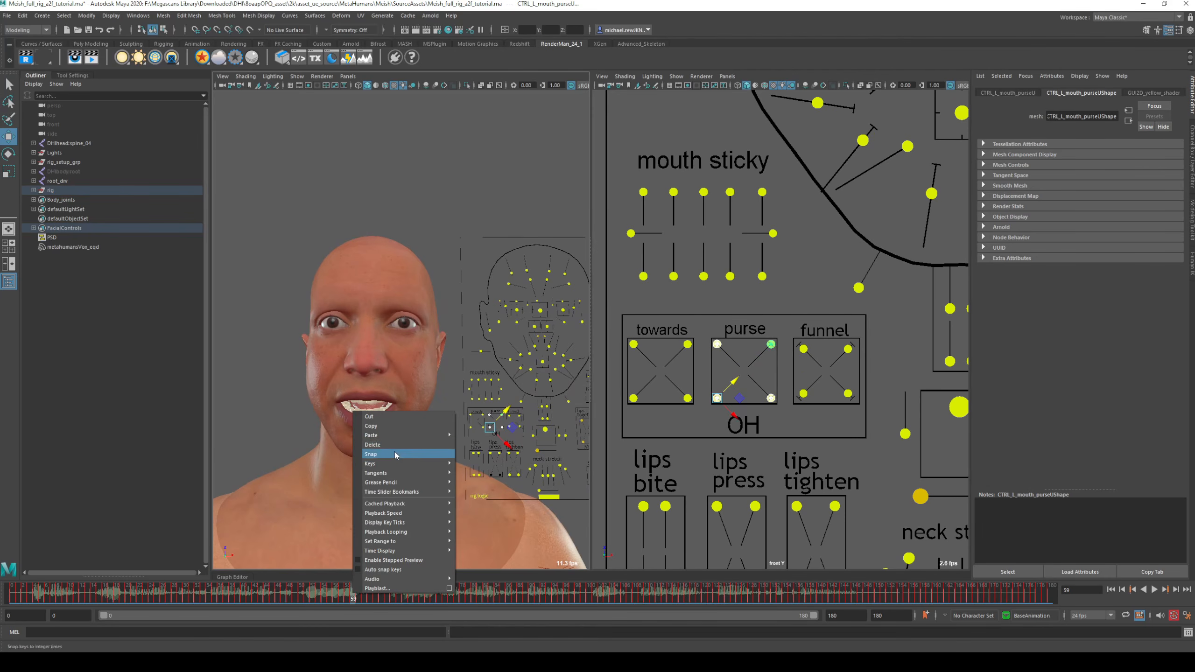
{"action": "left_click", "coordinate": [394, 453]}
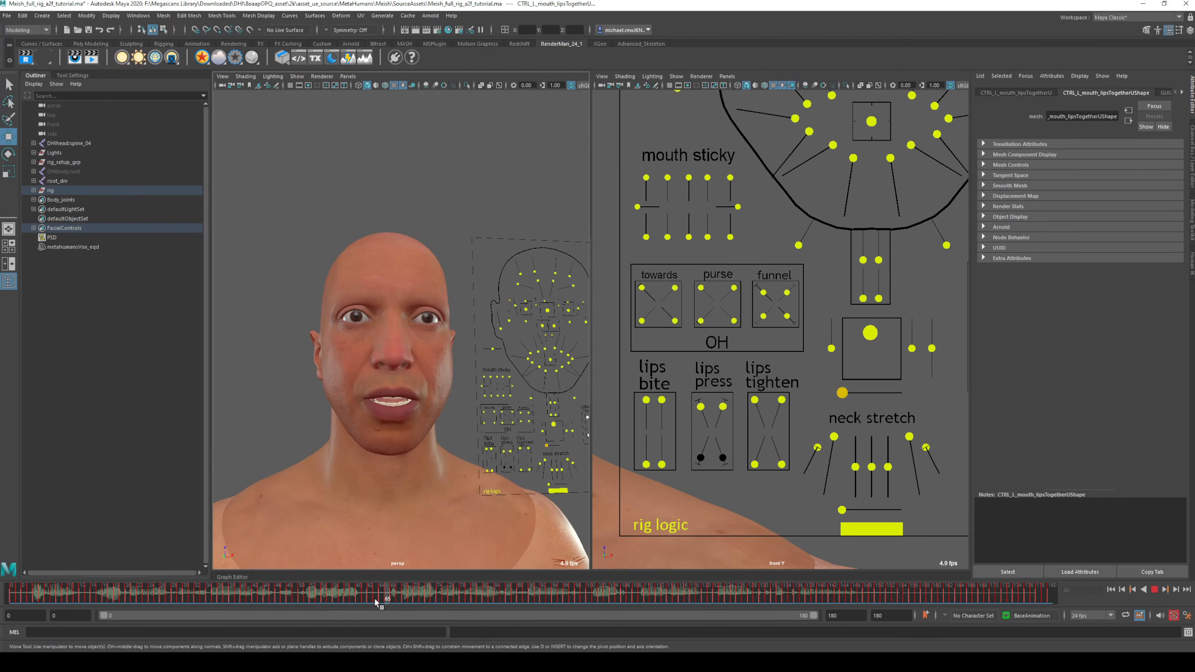
Scrub through the adjusted animation and look over the tongue, lips blow and lips together controls on the face board
{"action": "mouse_move", "coordinate": [354, 602]}
{"action": "left_mouse_down"}
{"action": "mouse_move", "coordinate": [441, 598]}
{"action": "mouse_move", "coordinate": [324, 599]}
{"action": "mouse_move", "coordinate": [354, 598]}
{"action": "left_mouse_up"}
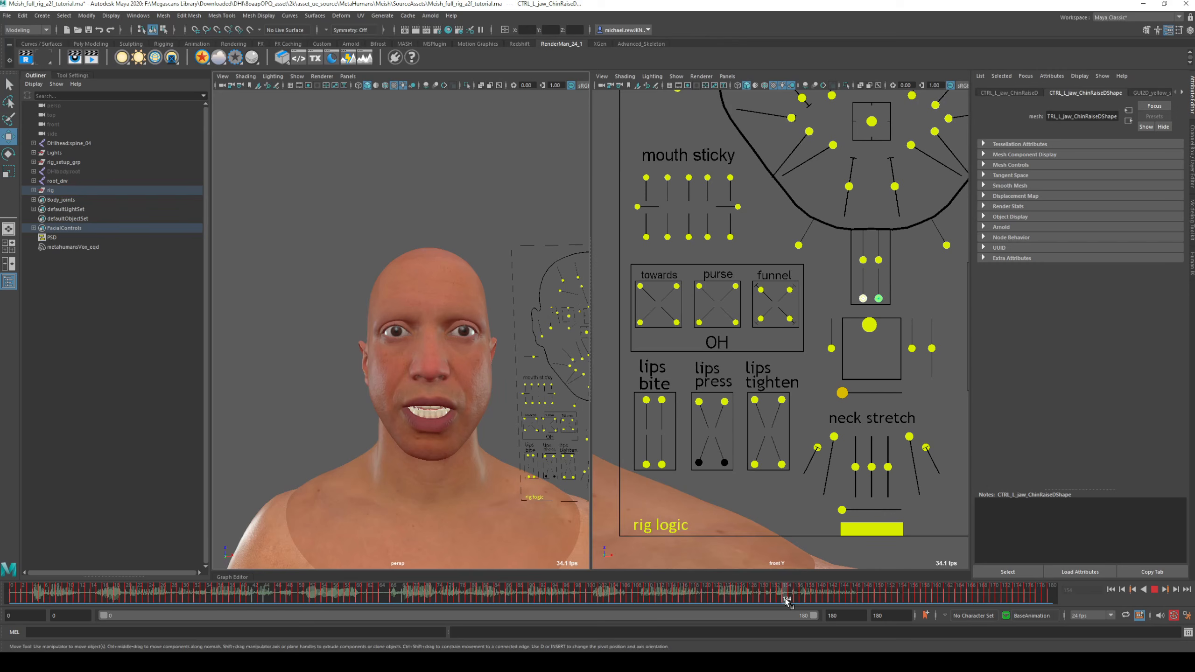
{"action": "left_click_drag", "start_coordinate": [785, 599], "coordinate": [763, 599]}
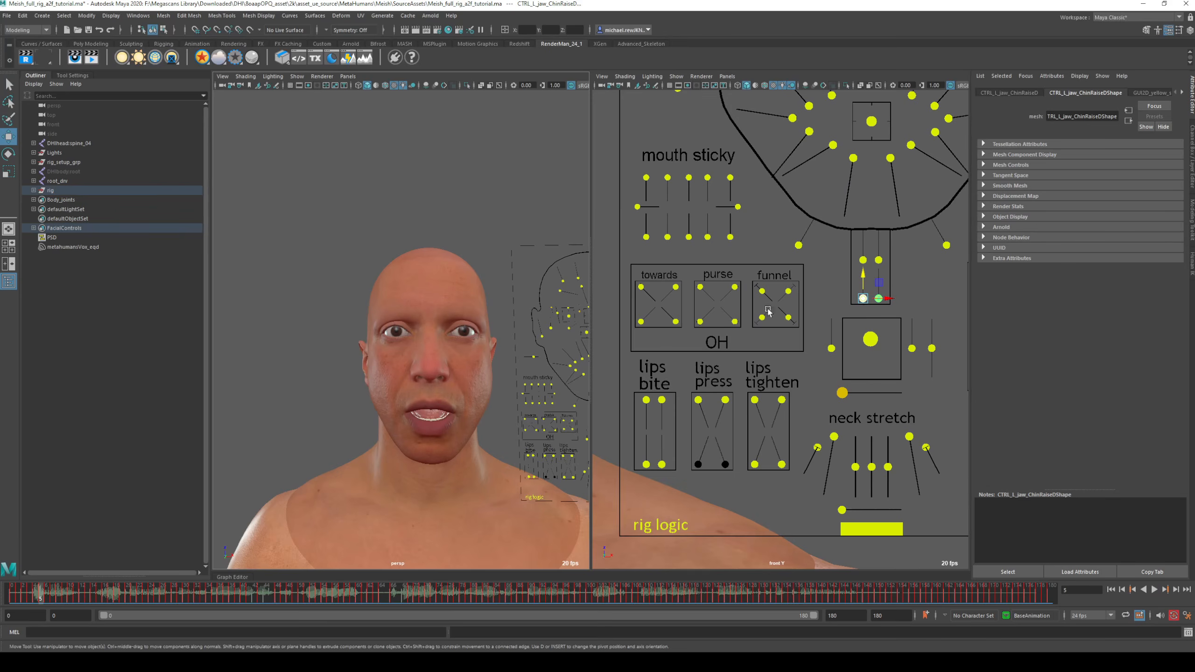
{"action": "middle_click_drag", "start_coordinate": [858, 290], "coordinate": [655, 282], "text": "alt"}
{"action": "middle_click_drag", "start_coordinate": [914, 241], "coordinate": [710, 477], "text": "alt"}
{"action": "middle_click_drag", "start_coordinate": [672, 334], "coordinate": [828, 278], "text": "alt"}
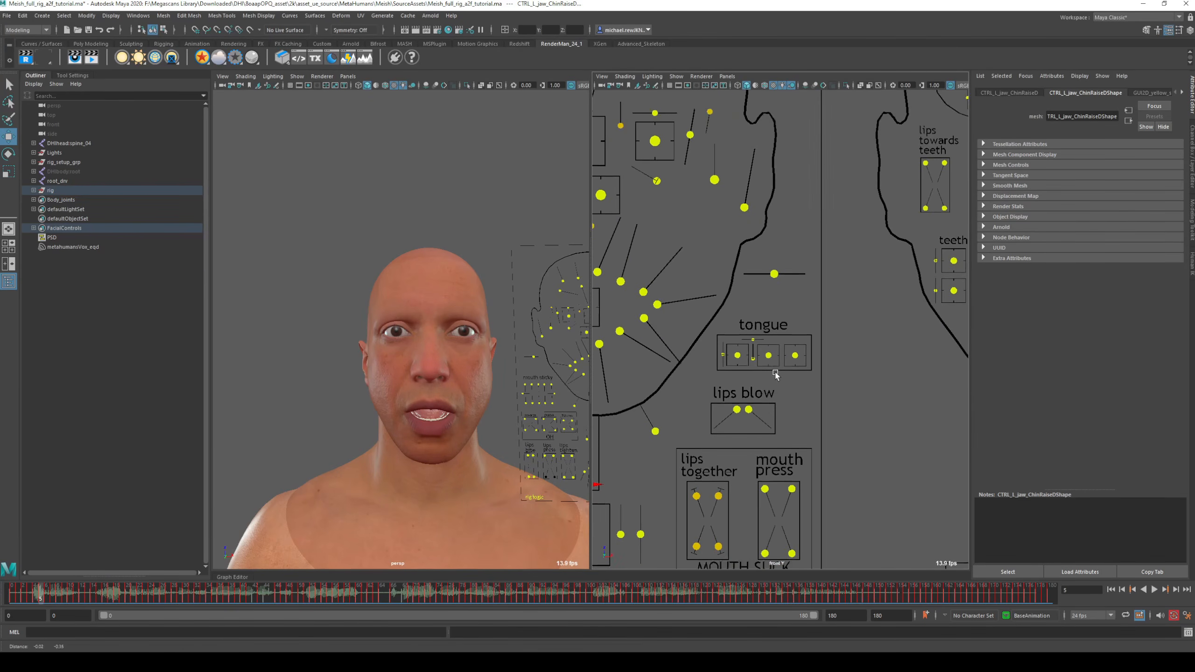
Select the first control in the face board's tongue group, key it, and raise it slightly at frame 22
{"action": "middle_click_drag", "start_coordinate": [769, 383], "coordinate": [781, 329], "text": "alt"}
{"action": "left_click", "coordinate": [757, 319]}
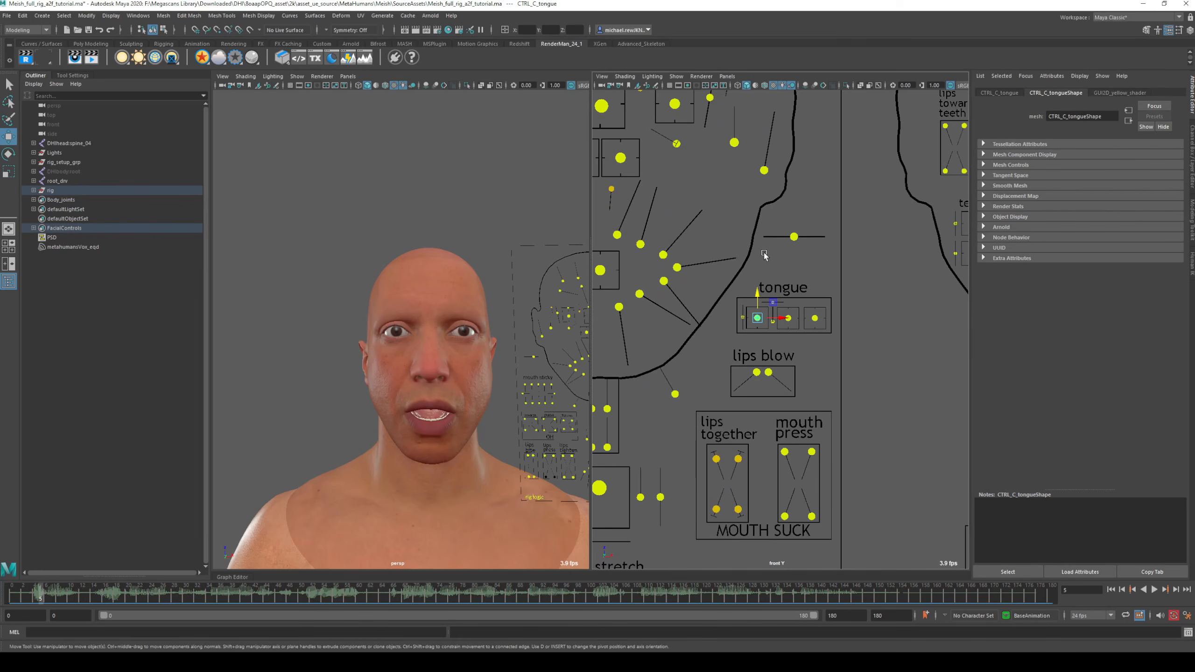
{"action": "key", "text": "s"}
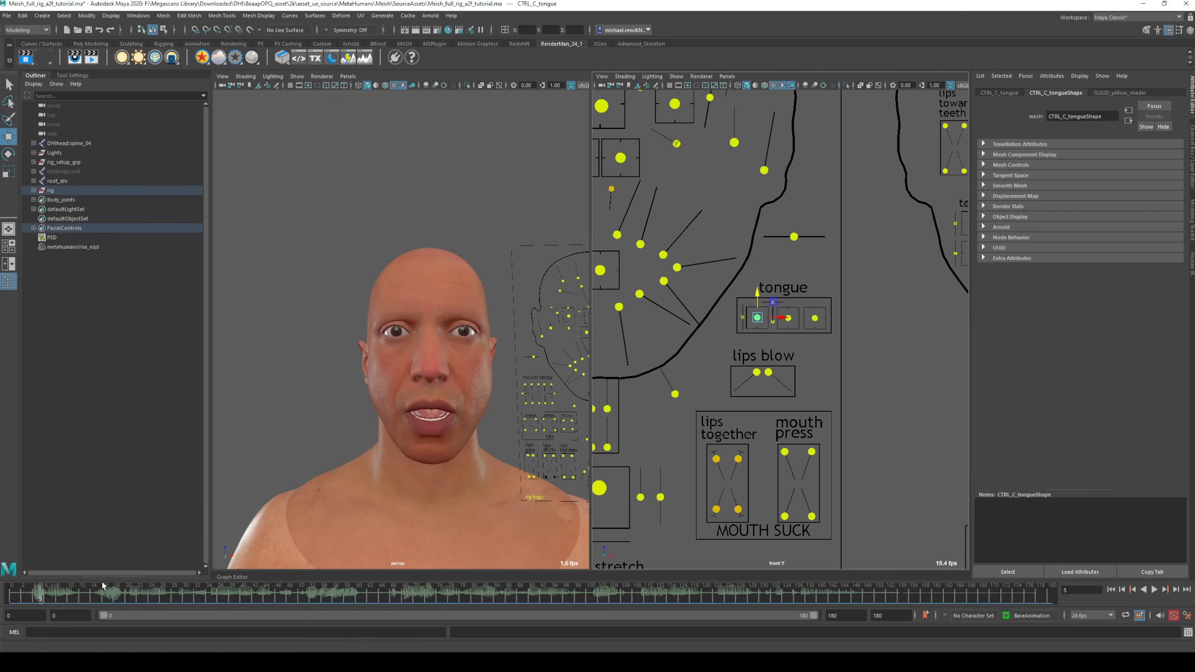
{"action": "left_click_drag", "start_coordinate": [91, 594], "coordinate": [139, 585]}
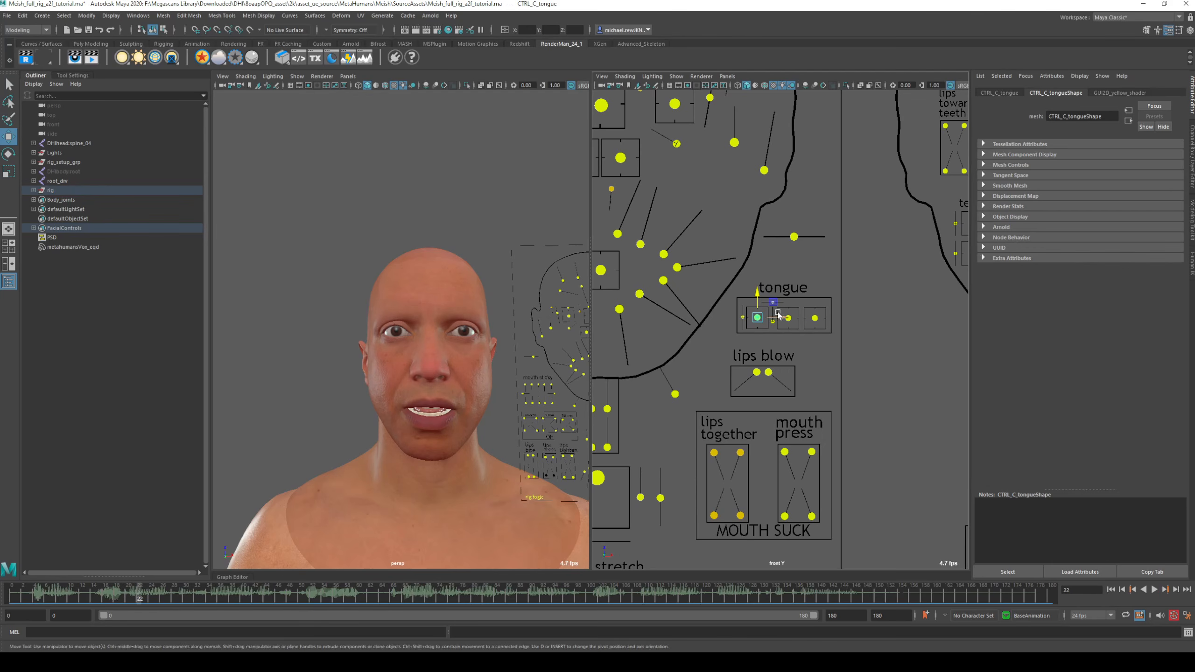
{"action": "left_click_drag", "start_coordinate": [756, 303], "coordinate": [756, 298]}
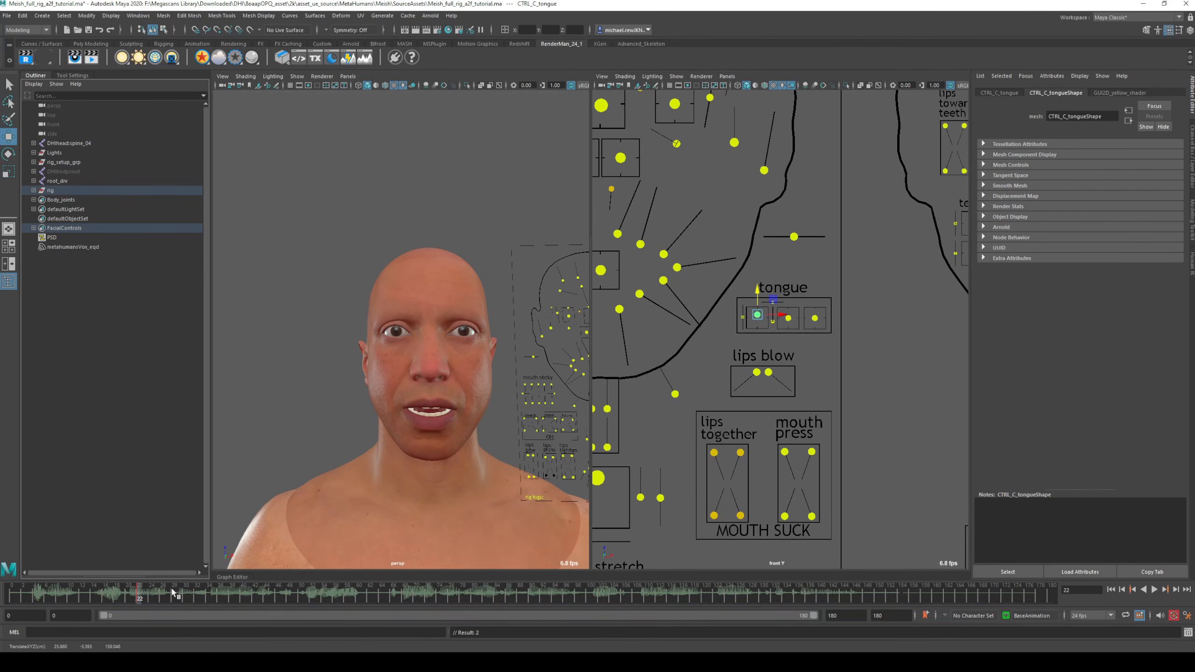
Key the tongue control's Translate Y at 0 on frames 20 and 24, either side of the raised pose
{"action": "left_click", "coordinate": [133, 598]}
{"action": "left_click_drag", "start_coordinate": [133, 601], "coordinate": [128, 599]}
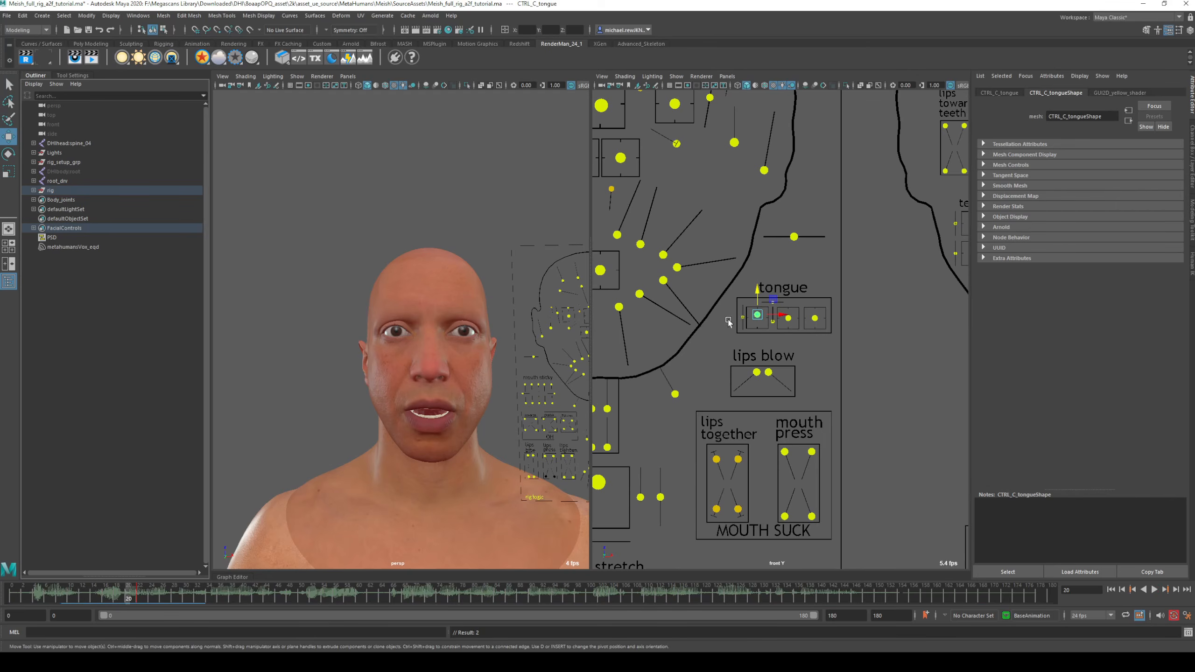
{"action": "left_click", "coordinate": [1193, 156]}
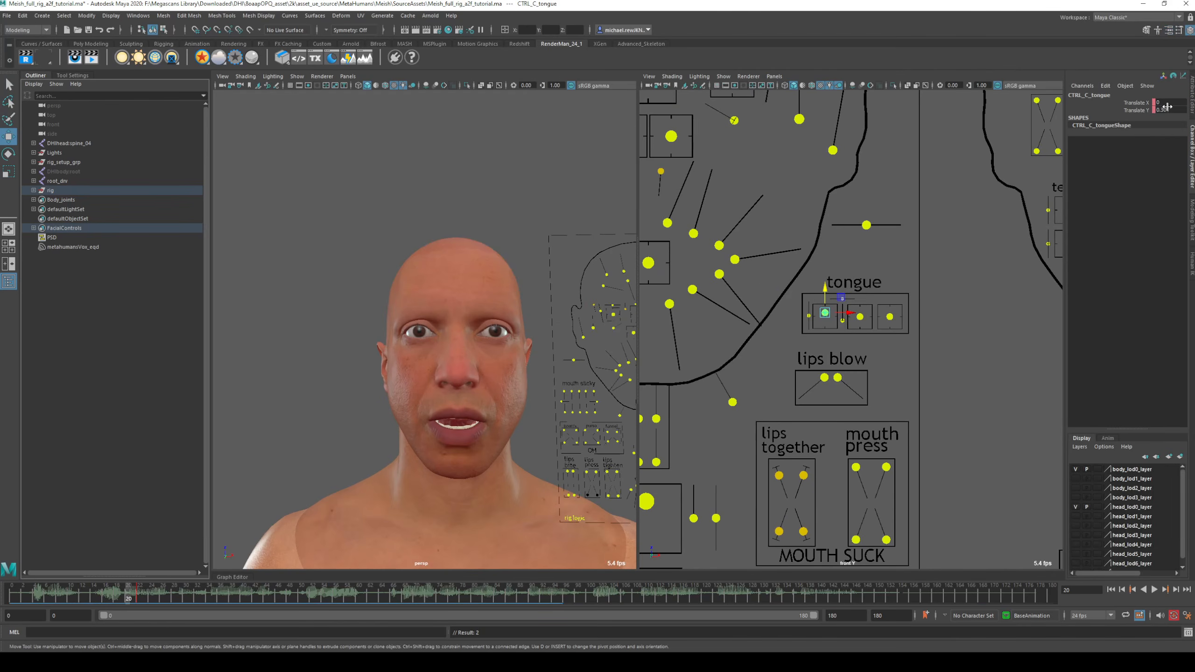
{"action": "left_click_drag", "start_coordinate": [136, 598], "coordinate": [153, 598]}
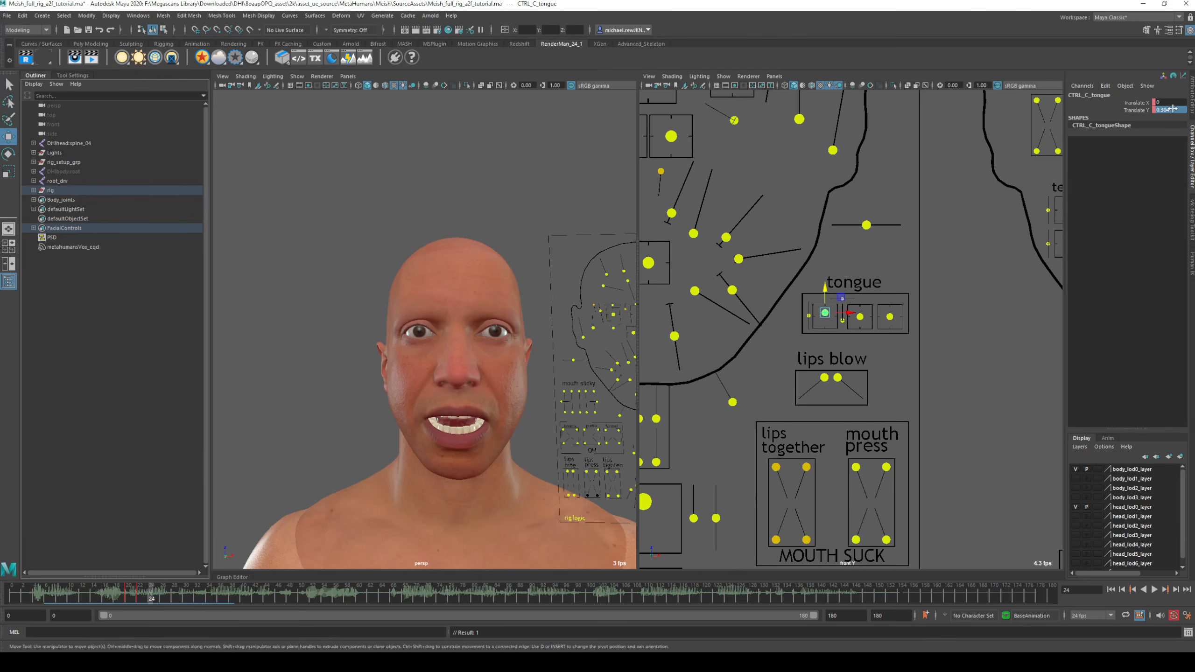
{"action": "type", "text": "0"}
{"action": "key", "text": "Return"}
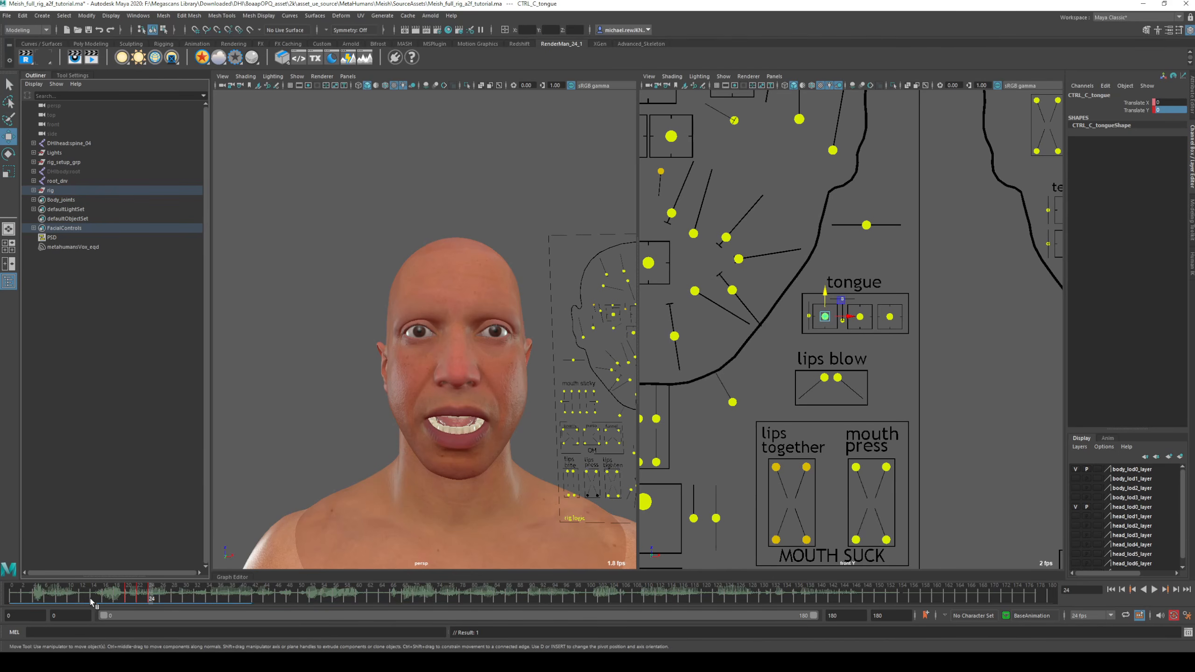
Review the tongue animation up to frame 42, toggling the shadow shading in the perspective view
{"action": "key", "text": "alt+v"}
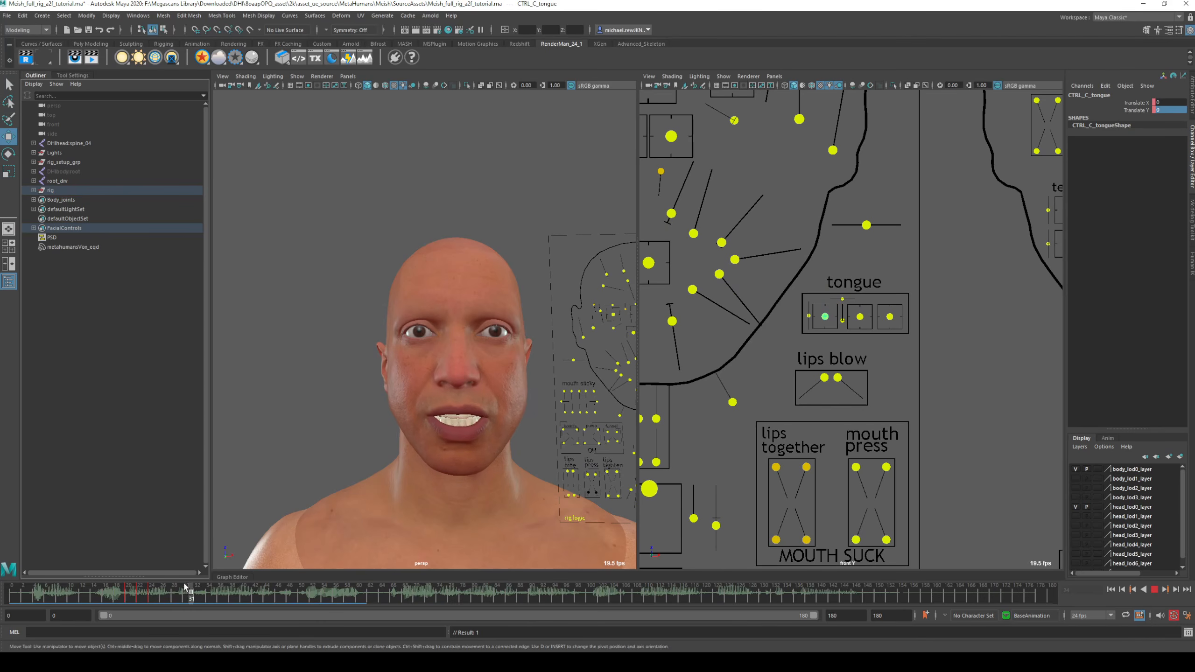
{"action": "key", "text": "alt+v"}
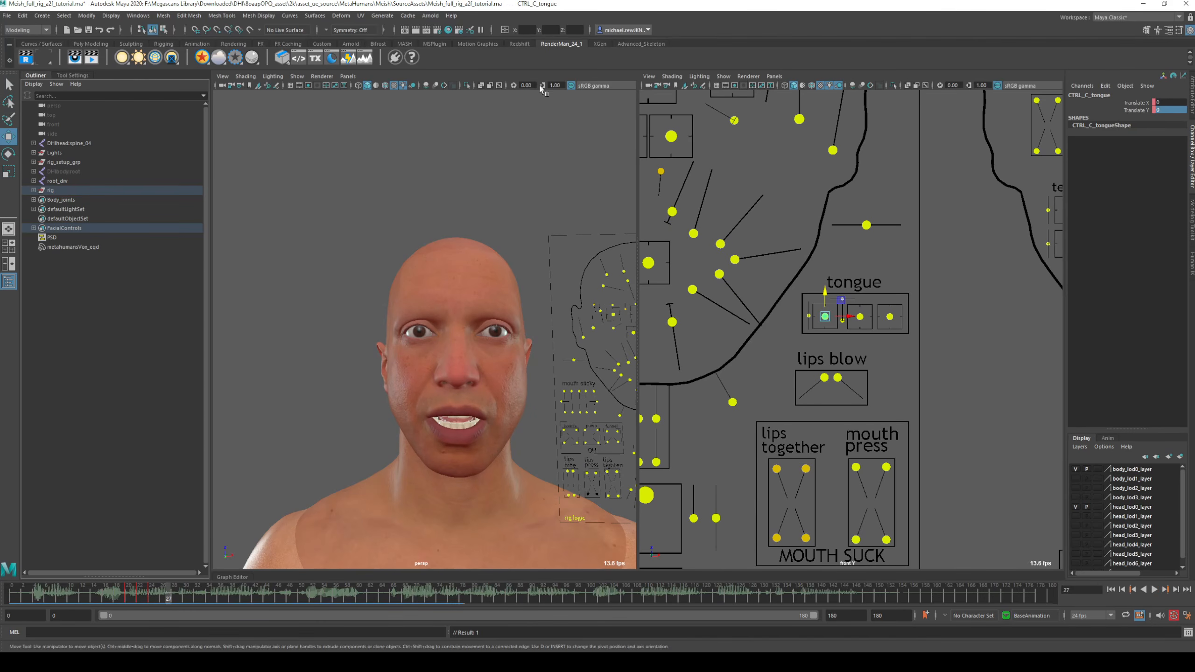
{"action": "left_click", "coordinate": [414, 87]}
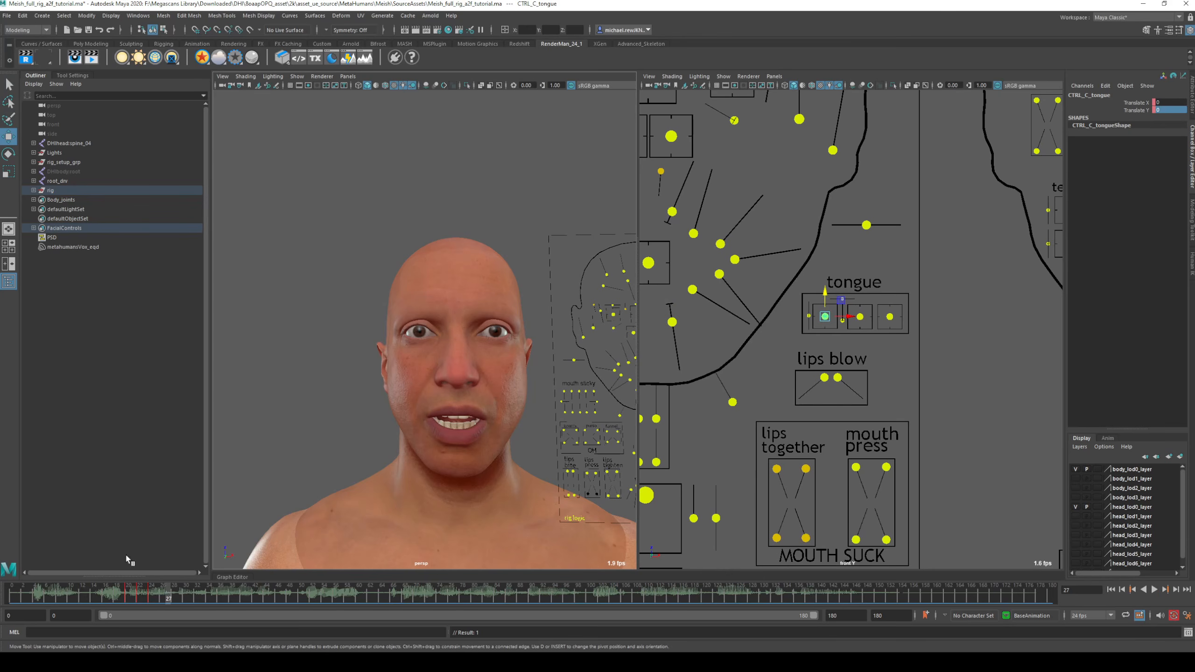
{"action": "left_click_drag", "start_coordinate": [122, 593], "coordinate": [255, 592]}
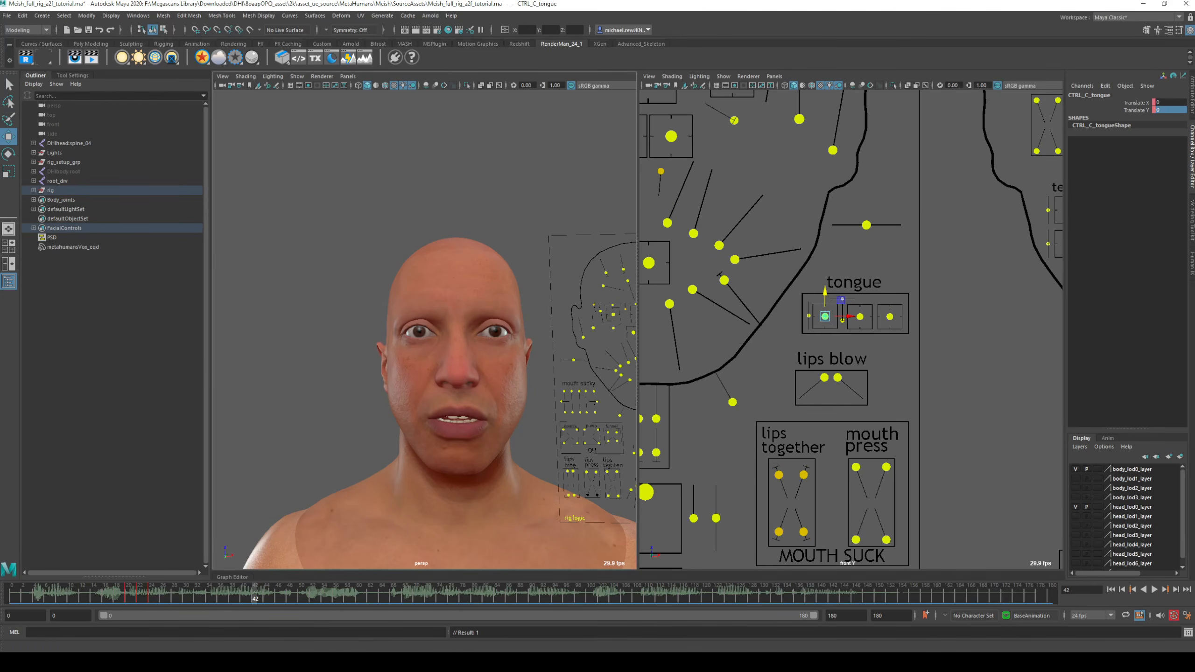
Create an empty animation layer above BaseAnimation and make it the active layer
{"action": "left_click", "coordinate": [1108, 438]}
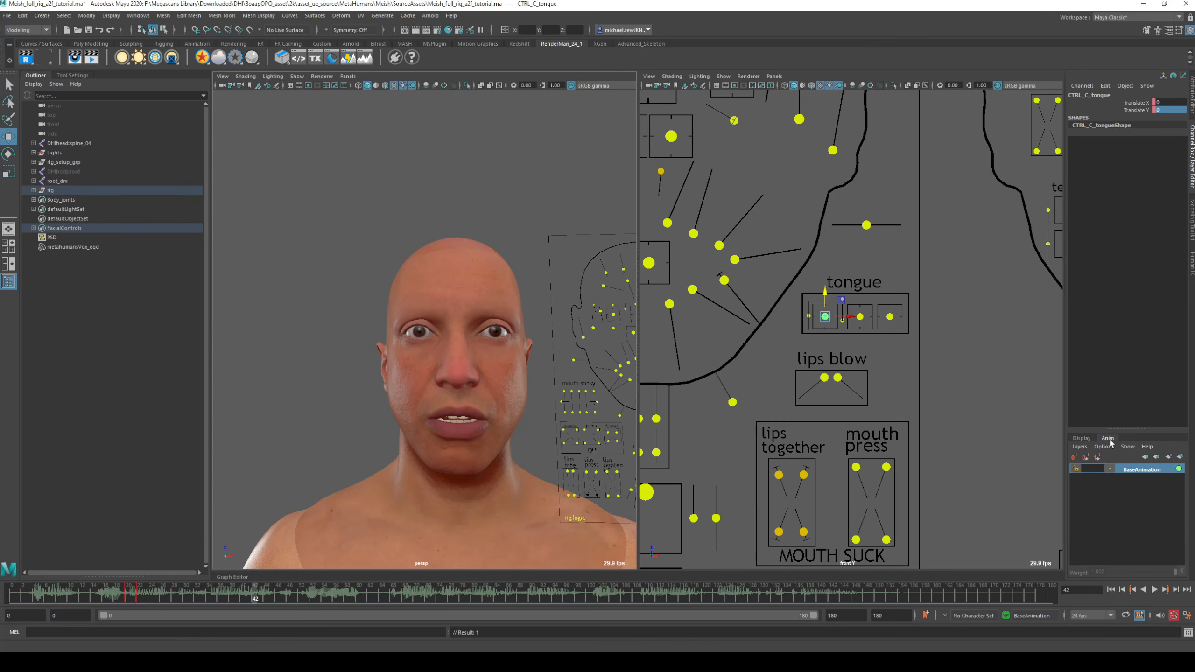
{"action": "left_click", "coordinate": [1170, 457]}
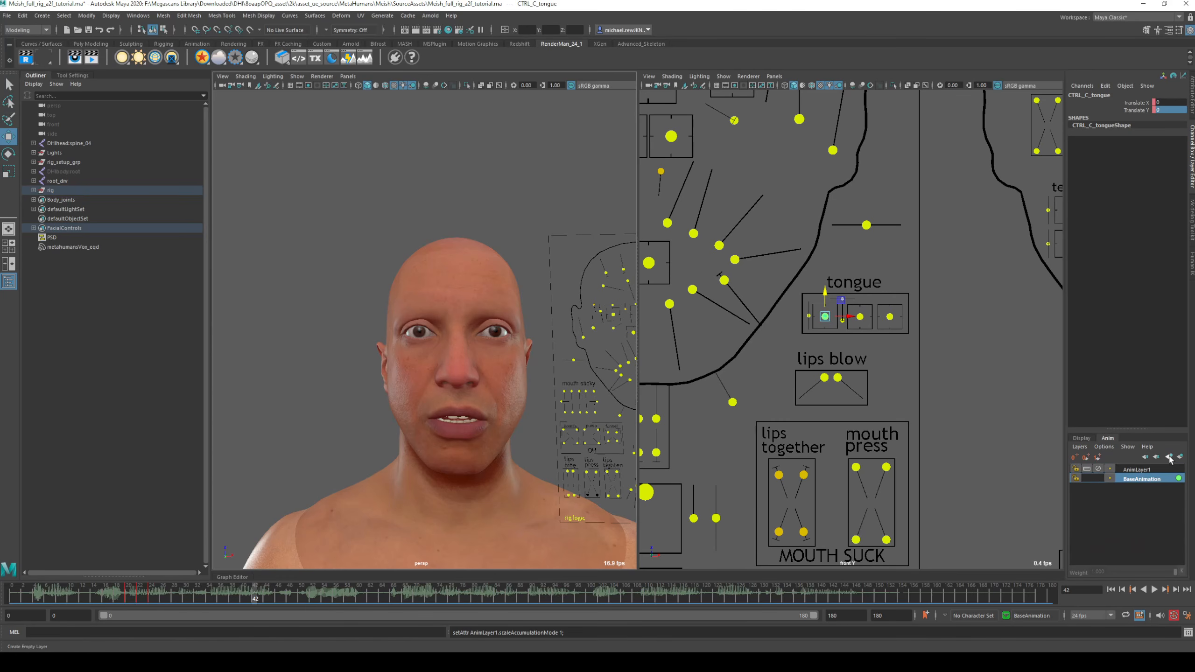
{"action": "left_click", "coordinate": [1140, 469]}
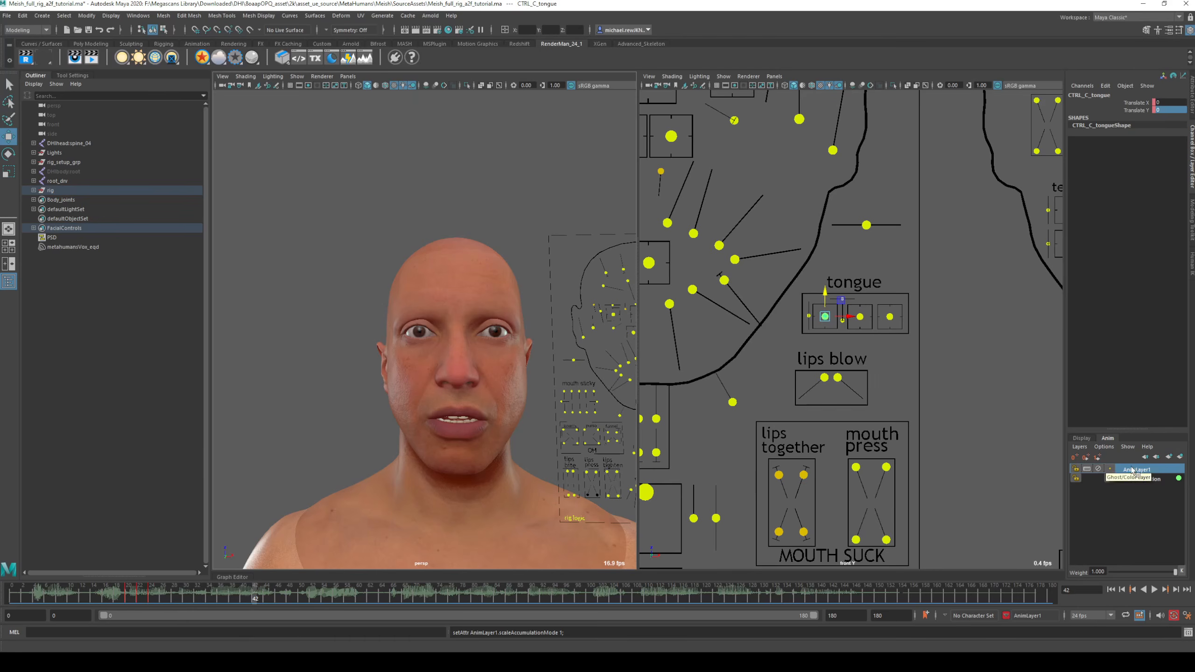
Hide body_lod0_layer and head_lod0_layer, and select the whole main face control board
{"action": "scroll", "coordinate": [917, 410], "scroll_direction": "down", "scroll_amount": 5}
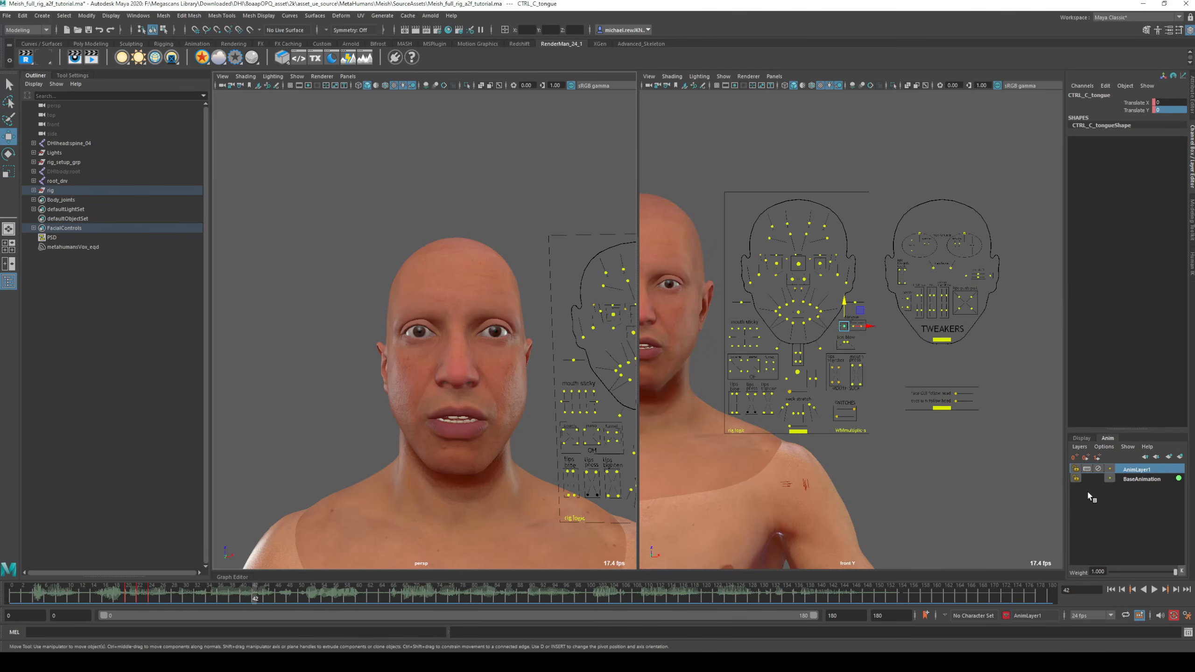
{"action": "left_click", "coordinate": [1081, 439]}
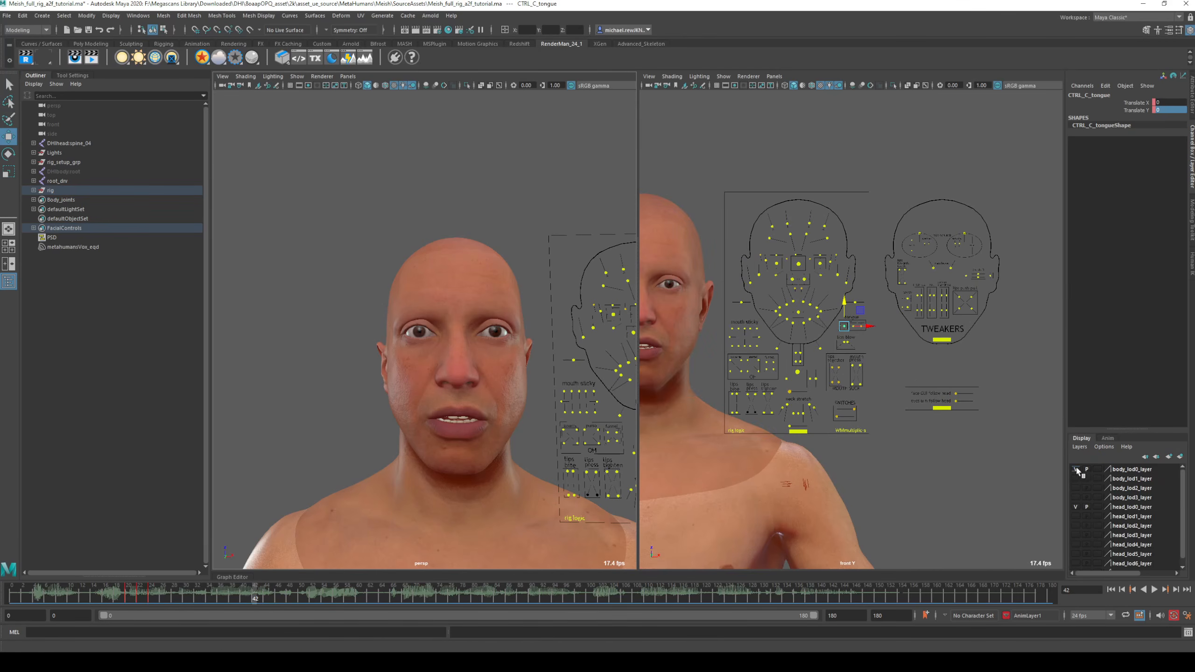
{"action": "left_click", "coordinate": [1076, 469]}
{"action": "left_click", "coordinate": [1076, 507]}
{"action": "left_click_drag", "start_coordinate": [704, 168], "coordinate": [904, 445]}
Add the selected face board controls to AnimLayer1
{"action": "left_click", "coordinate": [1108, 438]}
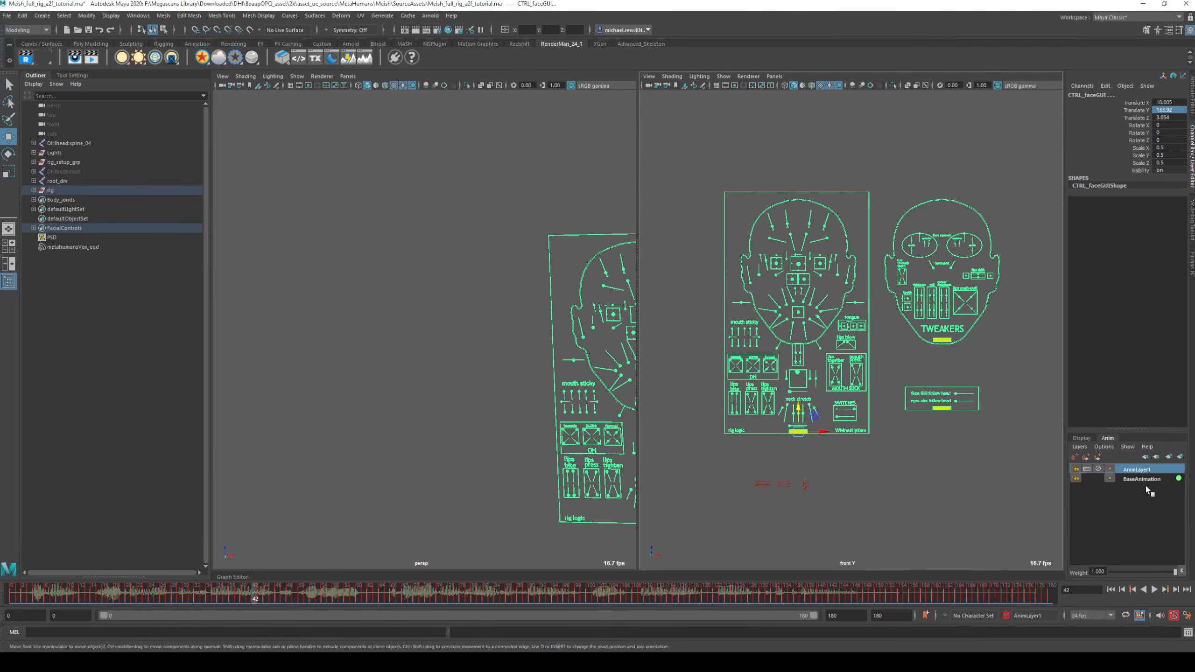
{"action": "right_click", "coordinate": [1154, 470]}
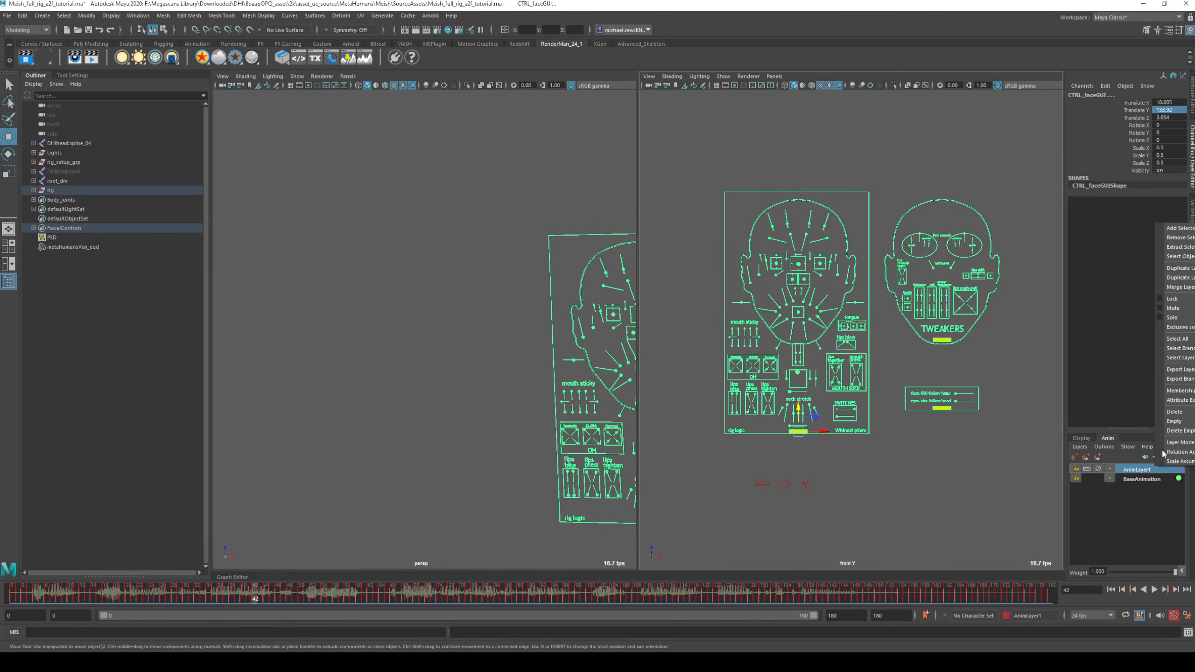
{"action": "left_click", "coordinate": [1179, 228]}
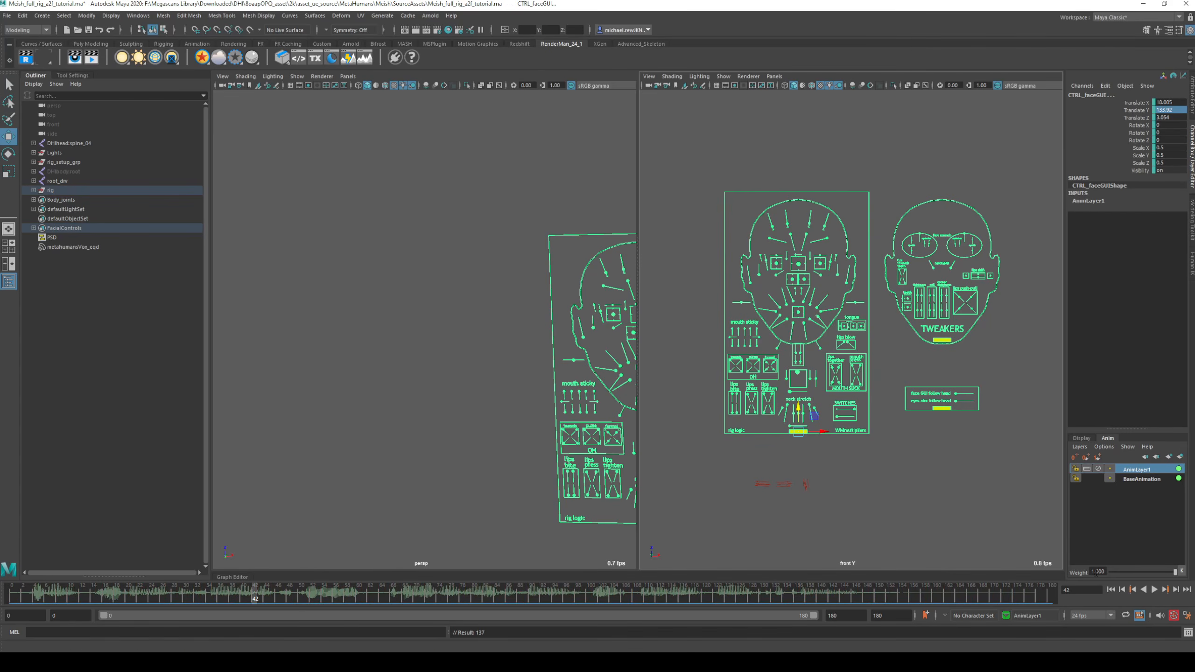
Show head_lod0_layer again and clear the face board selection
{"action": "left_click", "coordinate": [1081, 437]}
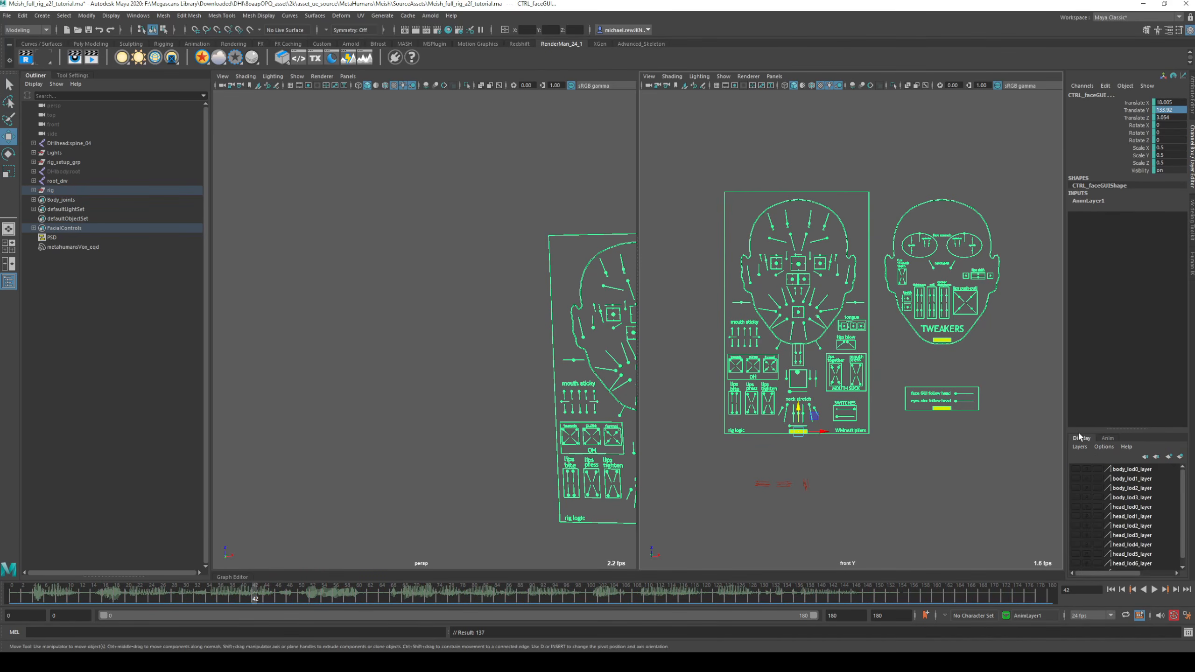
{"action": "left_click", "coordinate": [762, 289]}
{"action": "scroll", "coordinate": [762, 289], "scroll_direction": "up", "scroll_amount": 5}
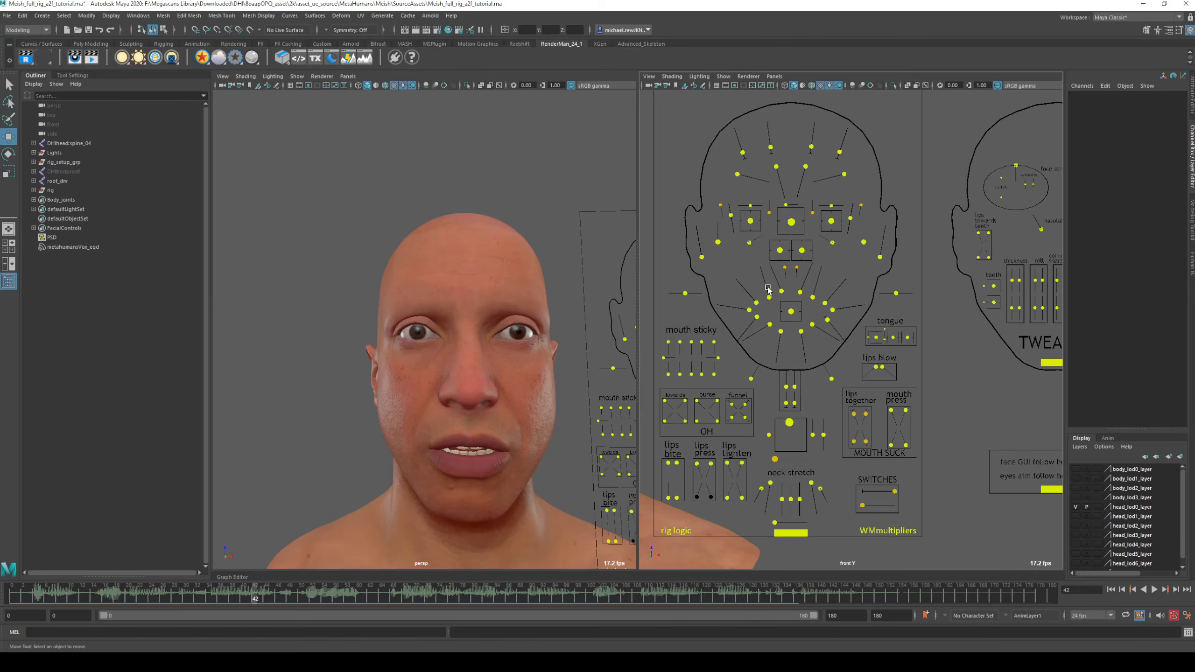
At frame 0, pull the four upper-right mouth controls outward to about 0.15 and key them on AnimLayer1
{"action": "left_click", "coordinate": [763, 303]}
{"action": "scroll", "coordinate": [764, 302], "scroll_direction": "up", "scroll_amount": 3}
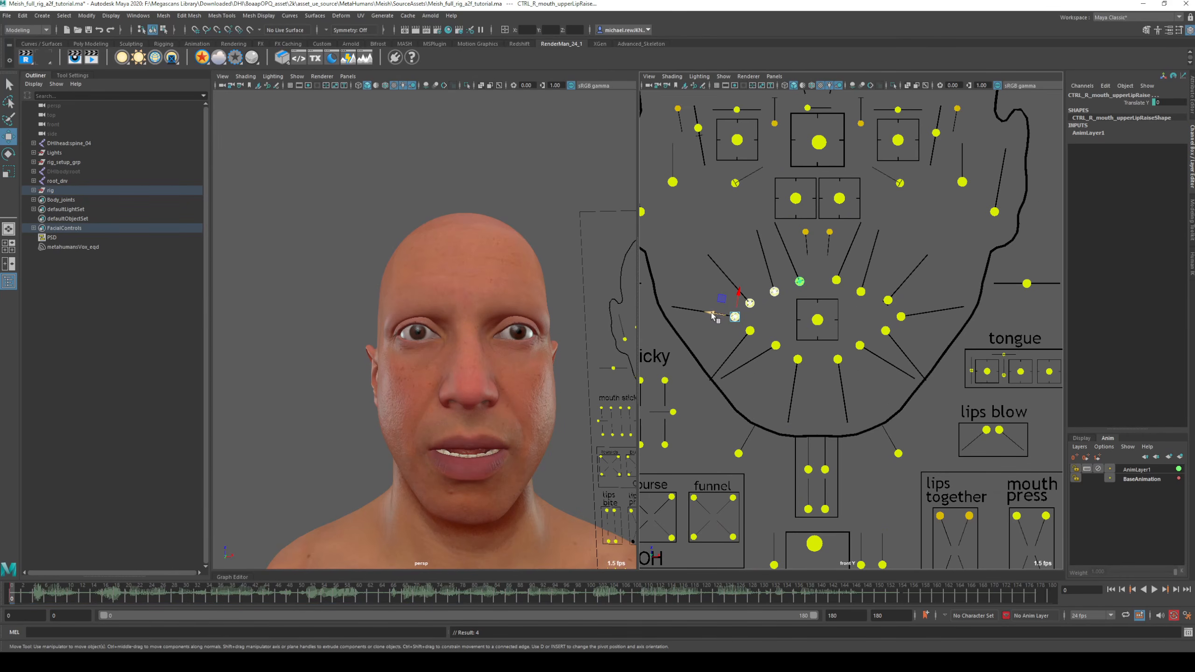
{"action": "left_click_drag", "start_coordinate": [715, 318], "coordinate": [711, 316]}
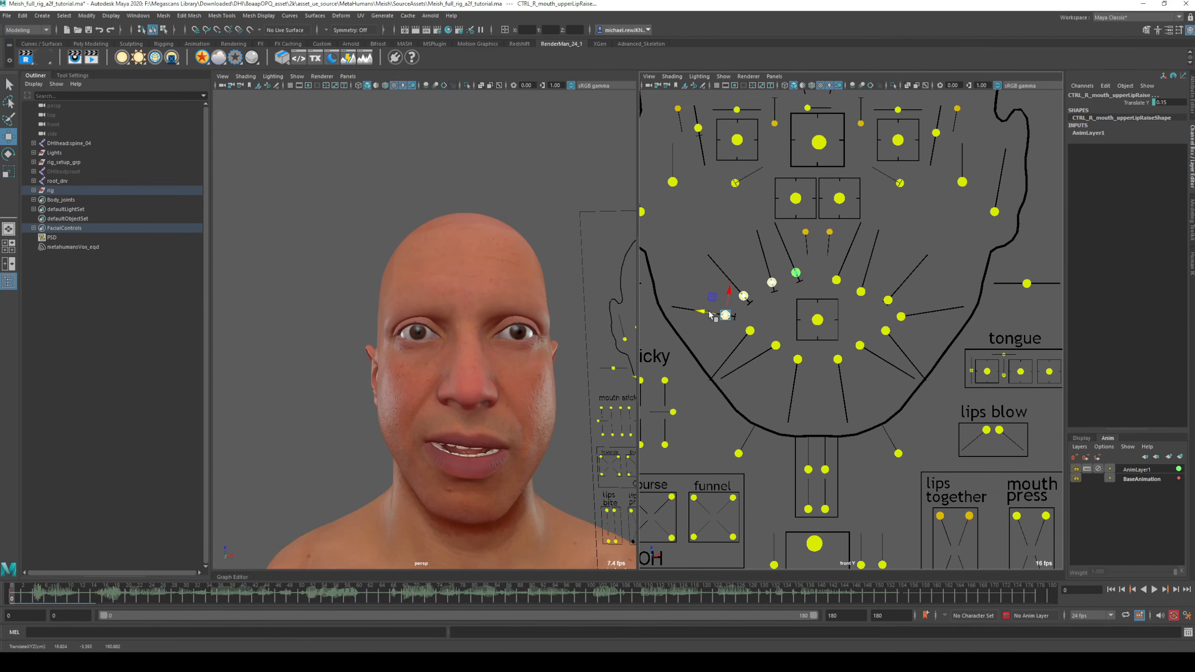
{"action": "key", "text": "s"}
Scrub and play back the animation to check how the layered mouth offset combines with the base motion
{"action": "left_click_drag", "start_coordinate": [20, 594], "coordinate": [906, 609]}
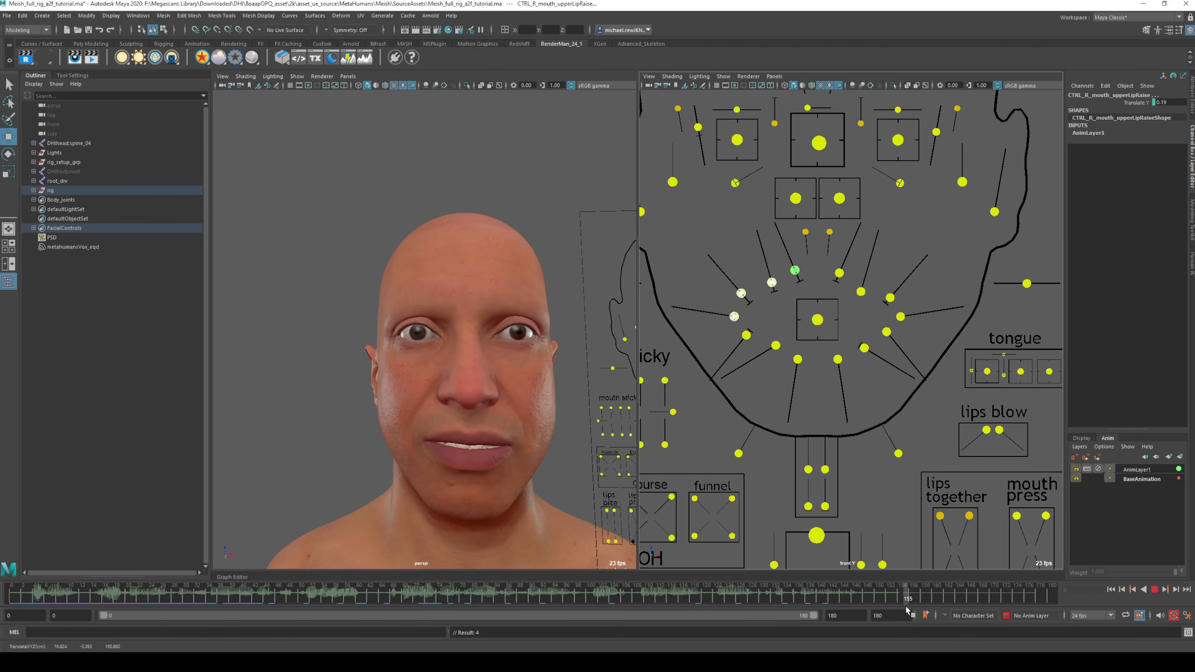
{"action": "left_click", "coordinate": [38, 599]}
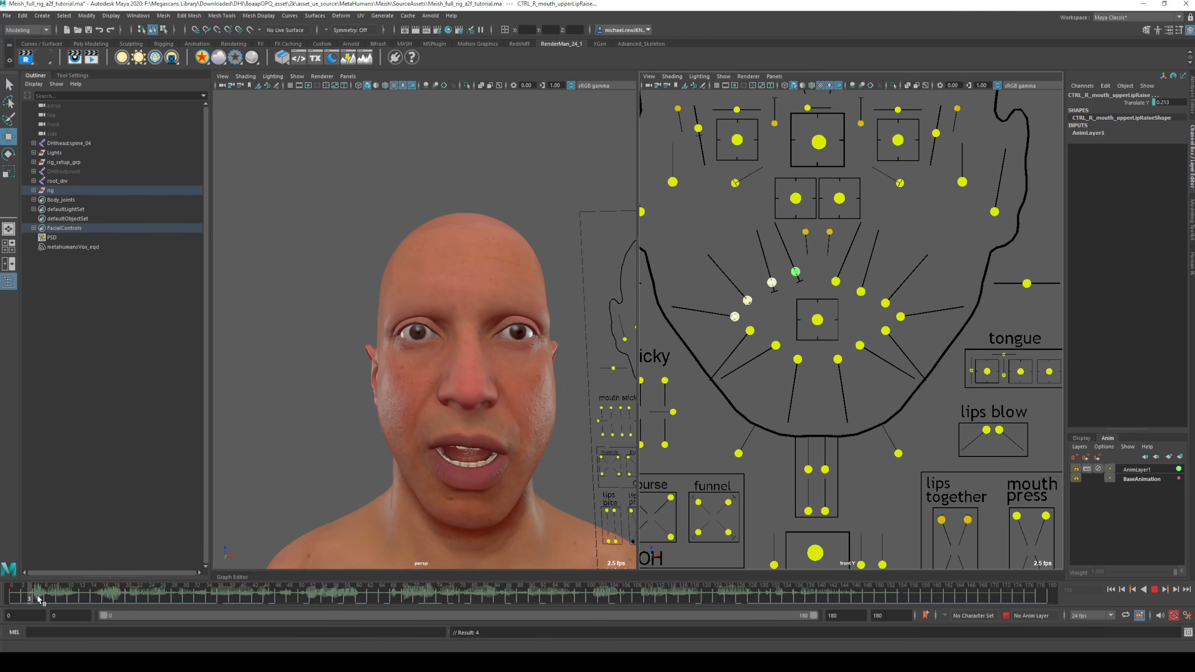
{"action": "left_click_drag", "start_coordinate": [38, 599], "coordinate": [112, 598]}
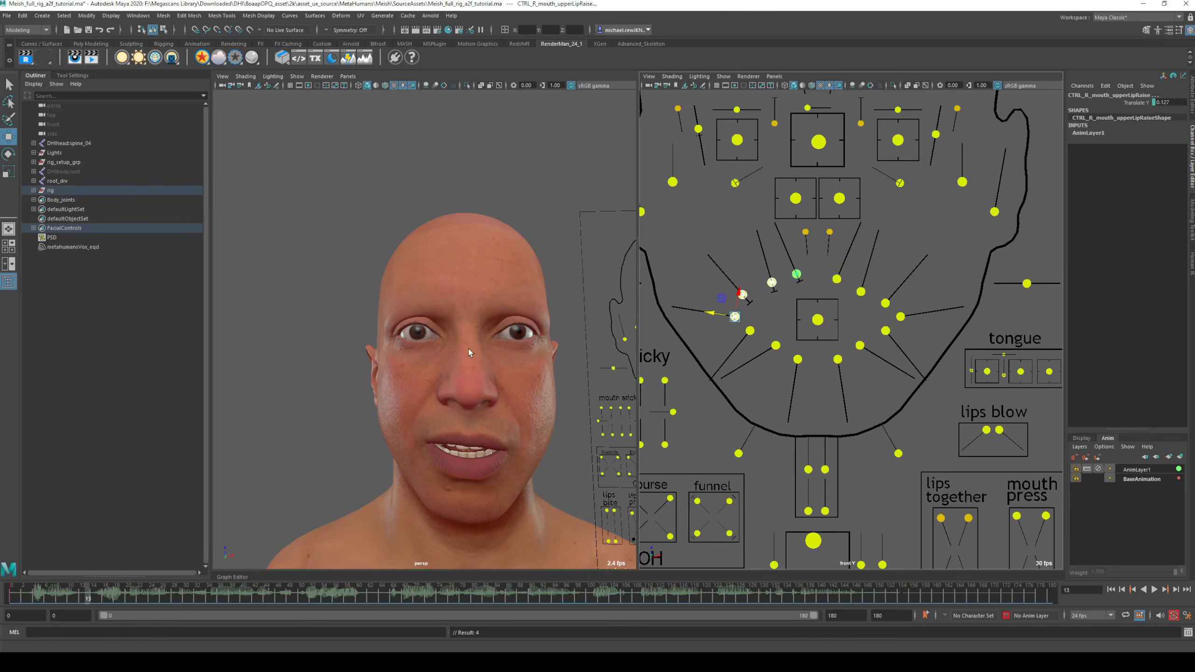
{"action": "key", "text": "alt+v"}
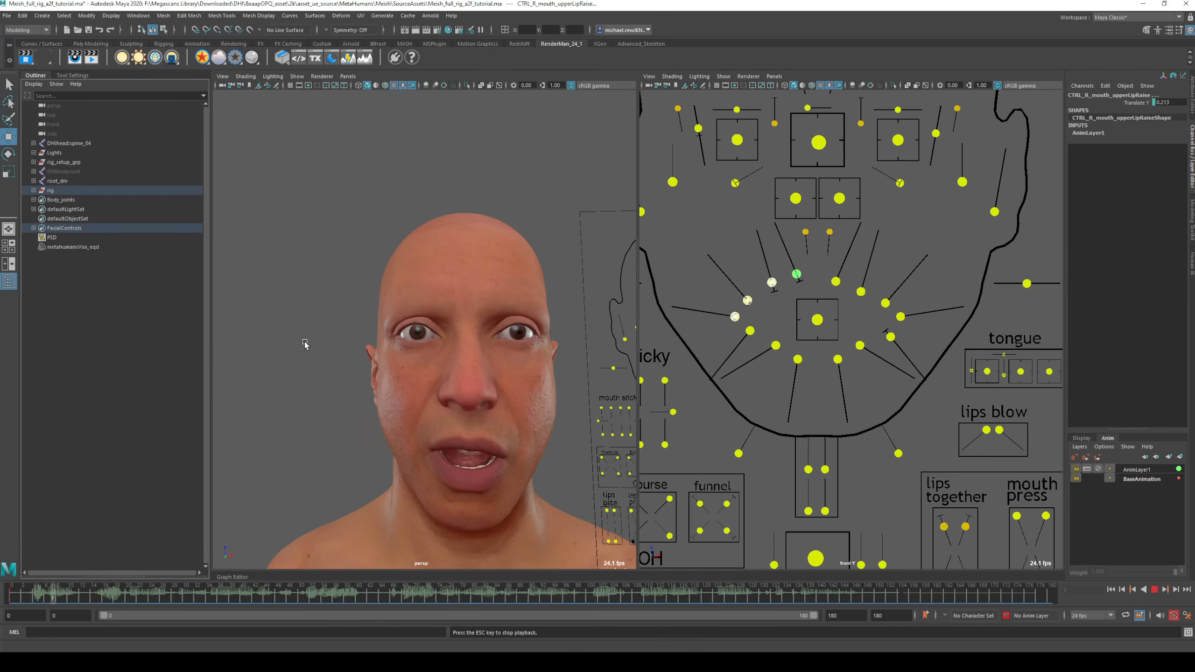
{"action": "key", "text": "Escape"}
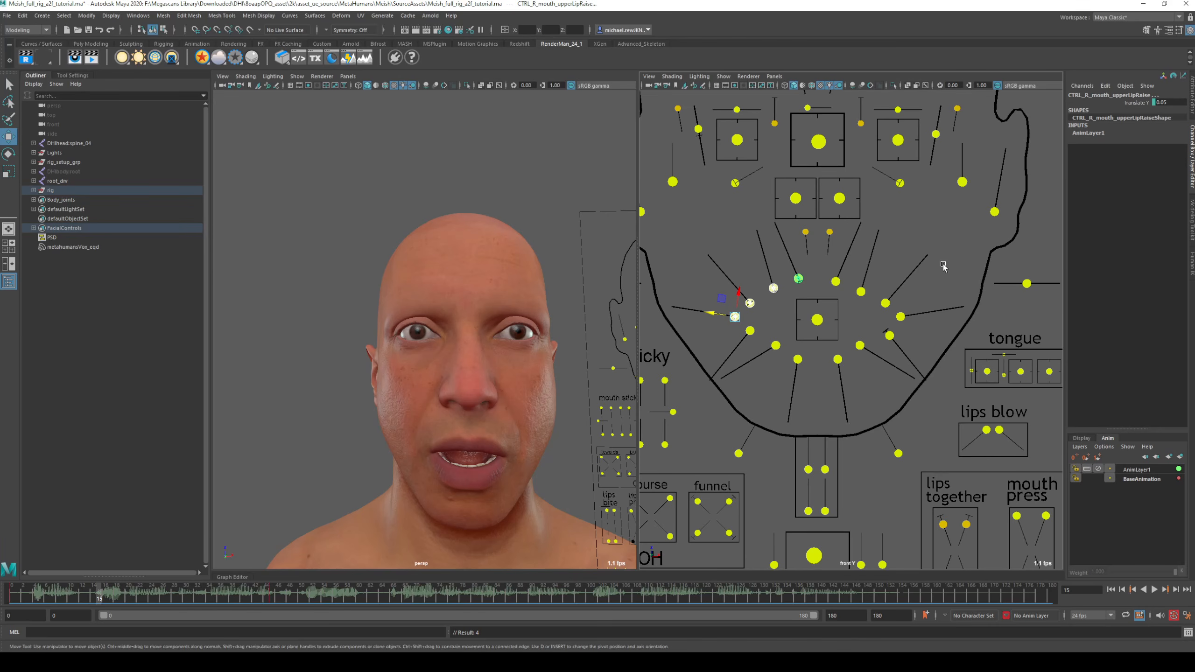
{"action": "scroll", "coordinate": [903, 314], "scroll_direction": "down", "scroll_amount": 5}
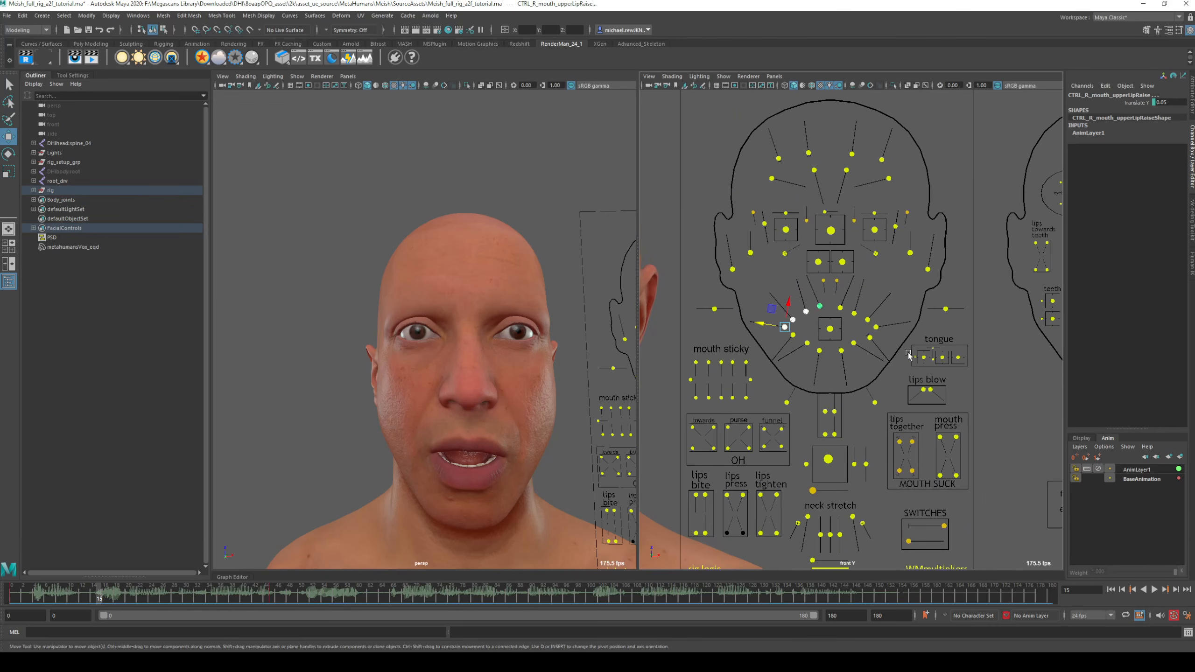
Merge AnimLayer1 and BaseAnimation into a single animation layer
{"action": "left_click", "coordinate": [1129, 469]}
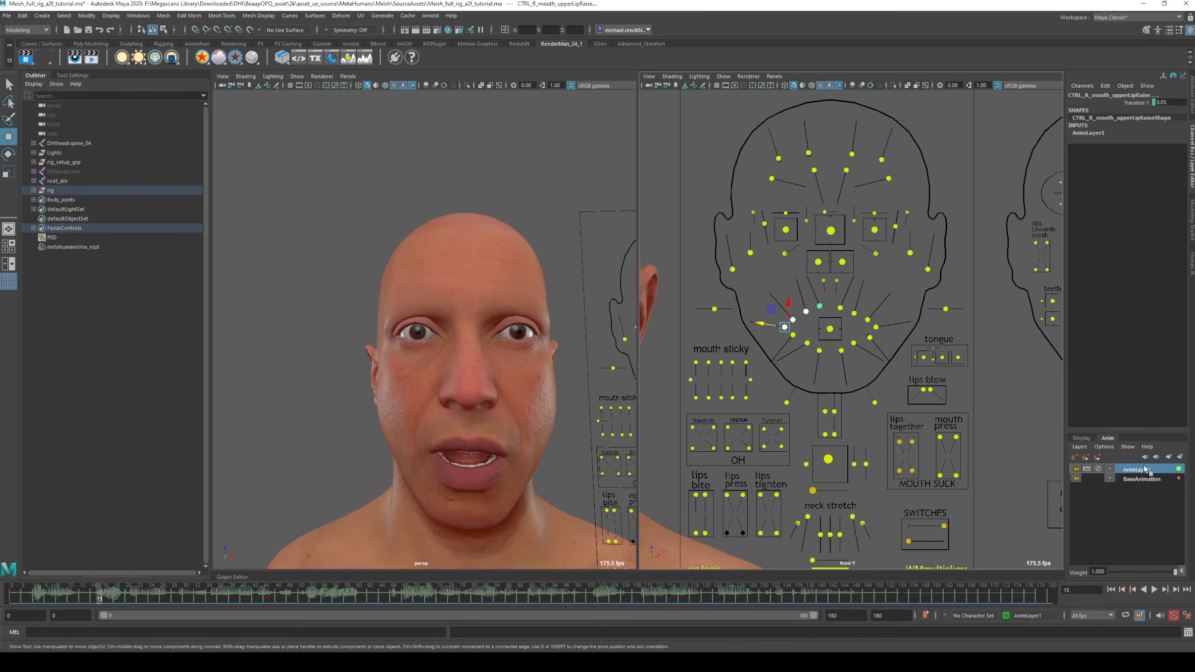
{"action": "left_click", "coordinate": [1150, 479], "text": "ctrl"}
{"action": "right_click", "coordinate": [1157, 474]}
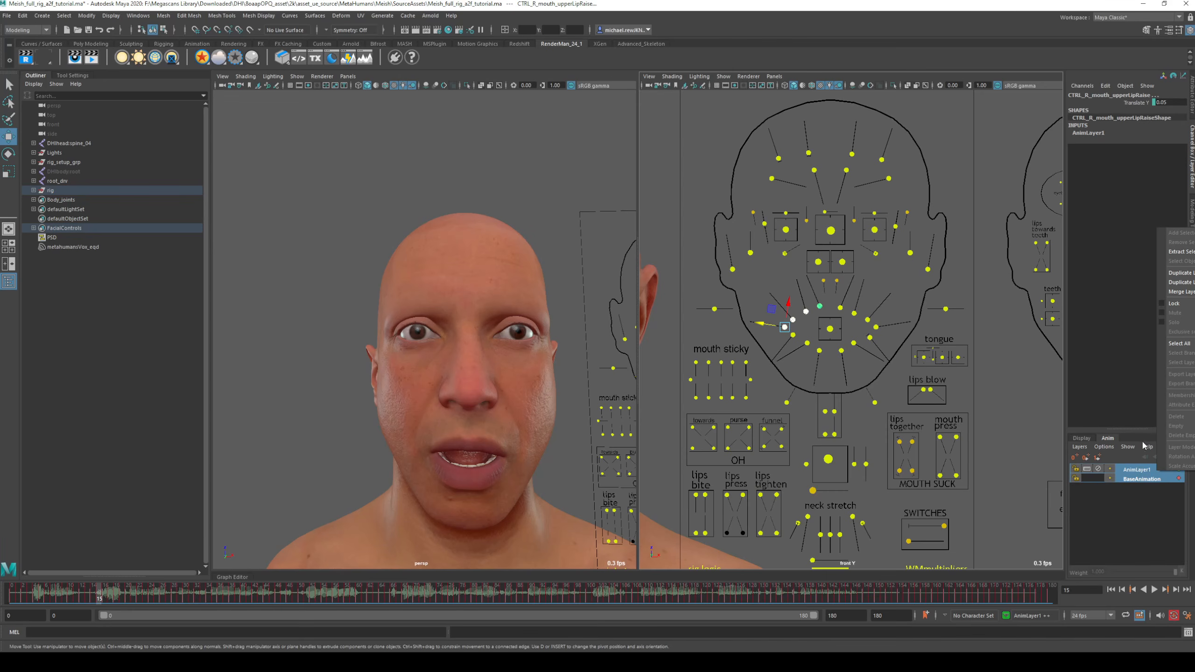
{"action": "left_click", "coordinate": [1176, 292]}
Play back the merged facial animation and check the full face and control boards
{"action": "key", "text": "alt+v"}
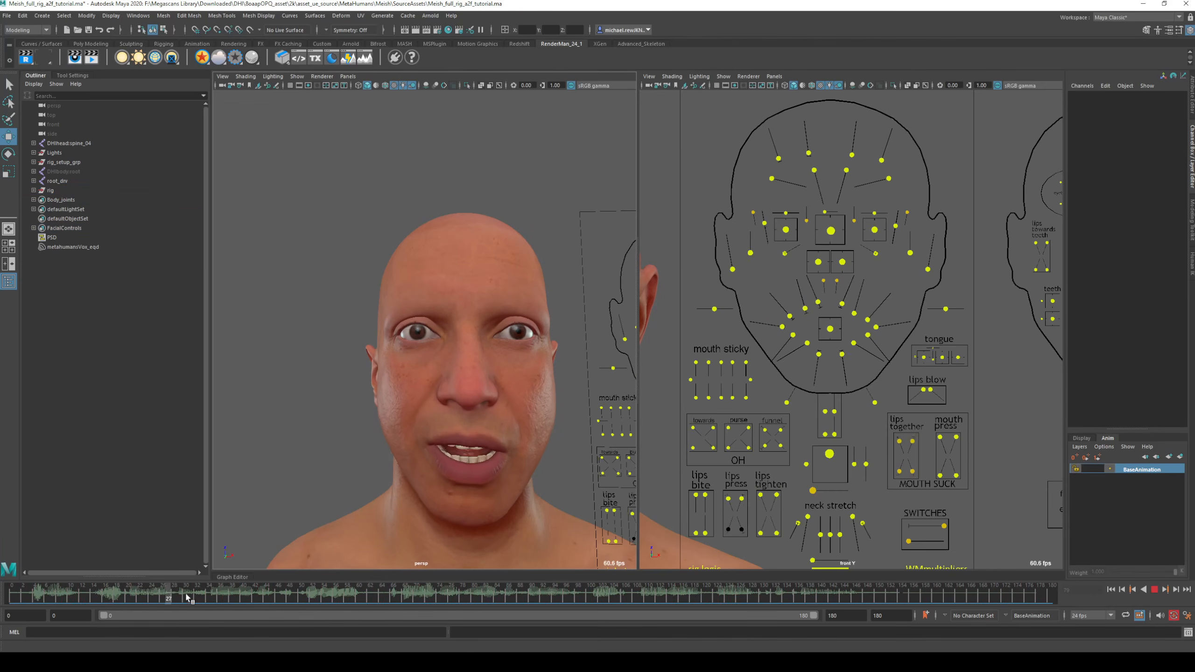
{"action": "key", "text": "alt+v"}
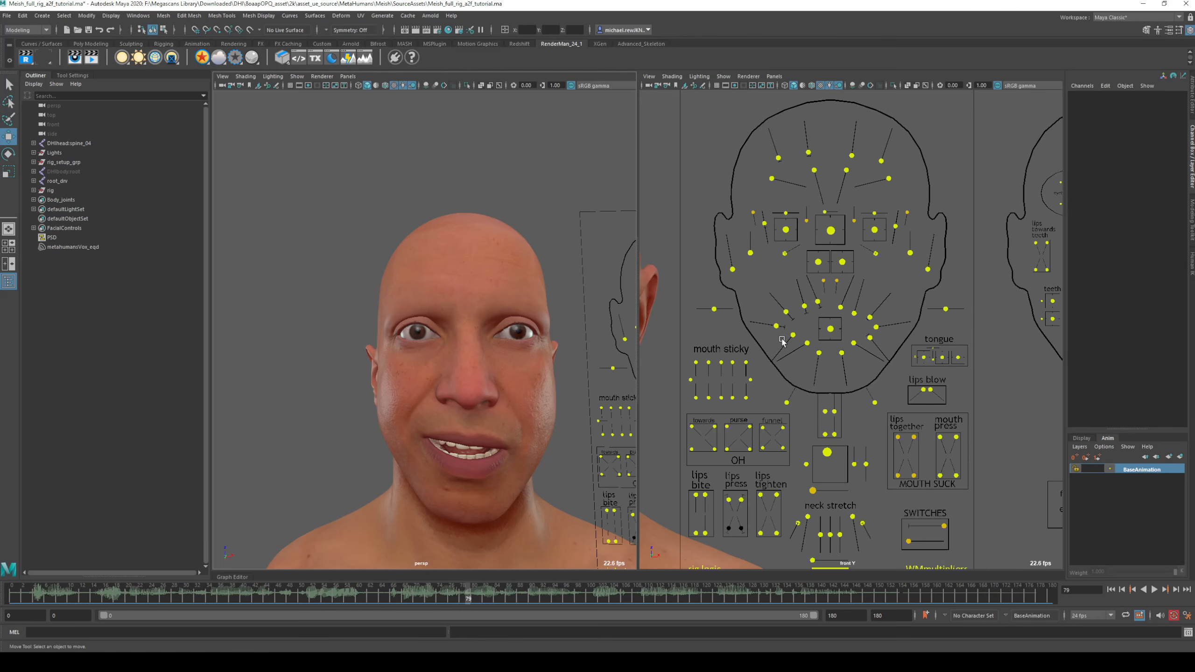
{"action": "scroll", "coordinate": [781, 342], "scroll_direction": "down", "scroll_amount": 6}
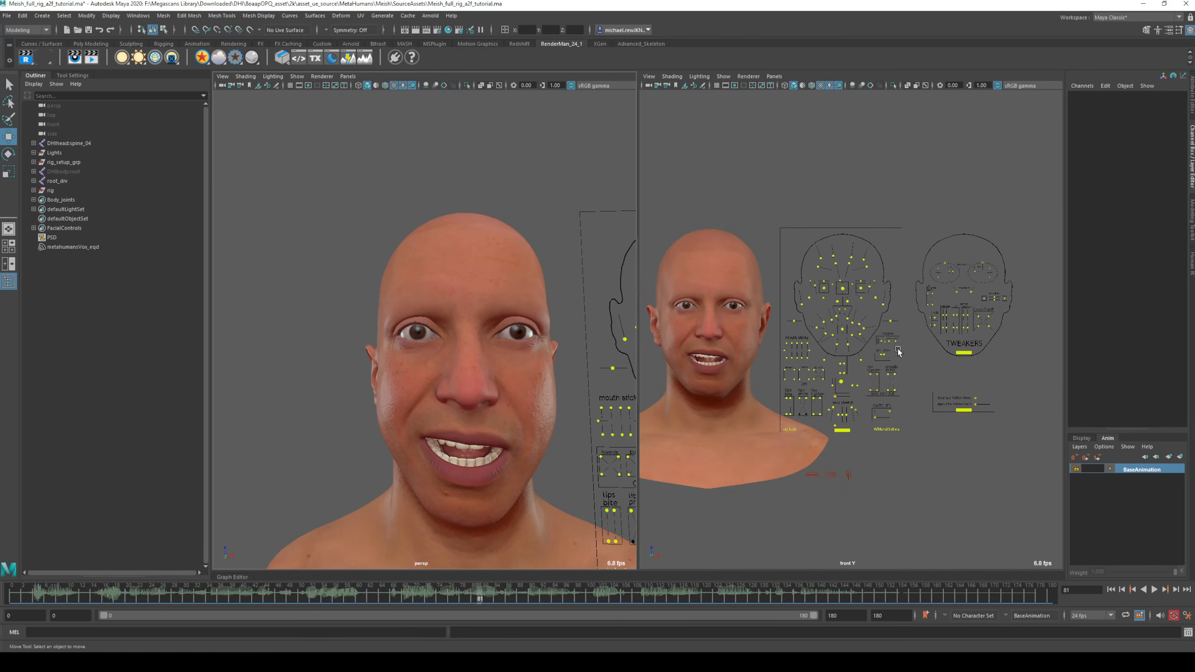